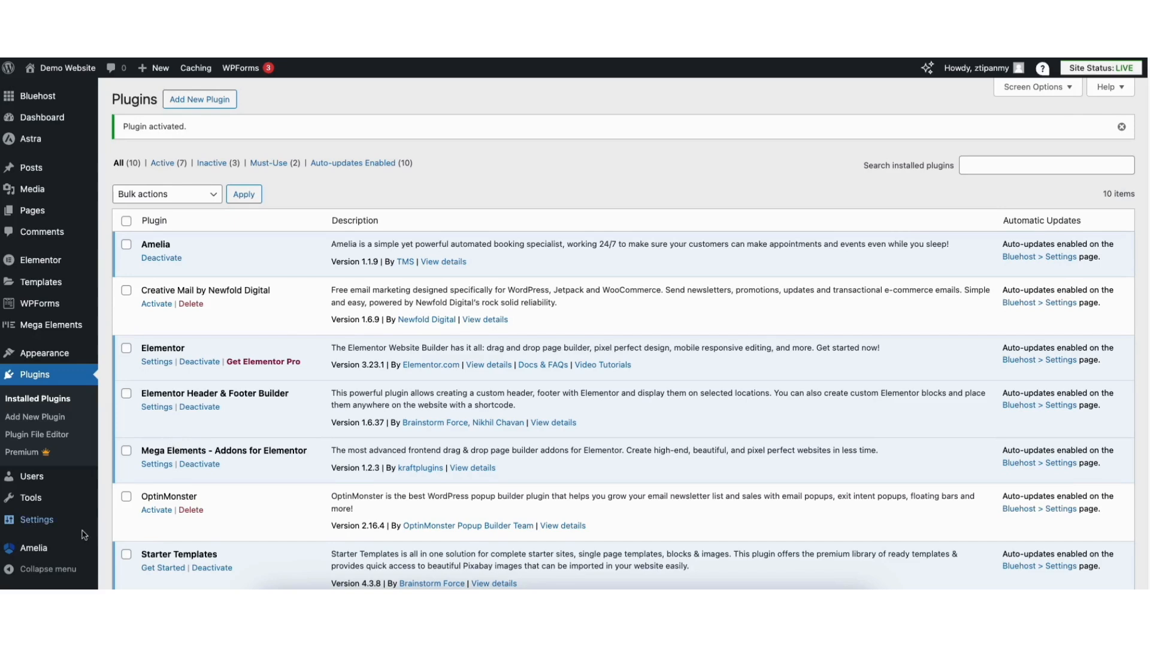
Open the Amelia plugin settings, review the company settings fields, and close them without entering anything.
mouse_move(35, 550)
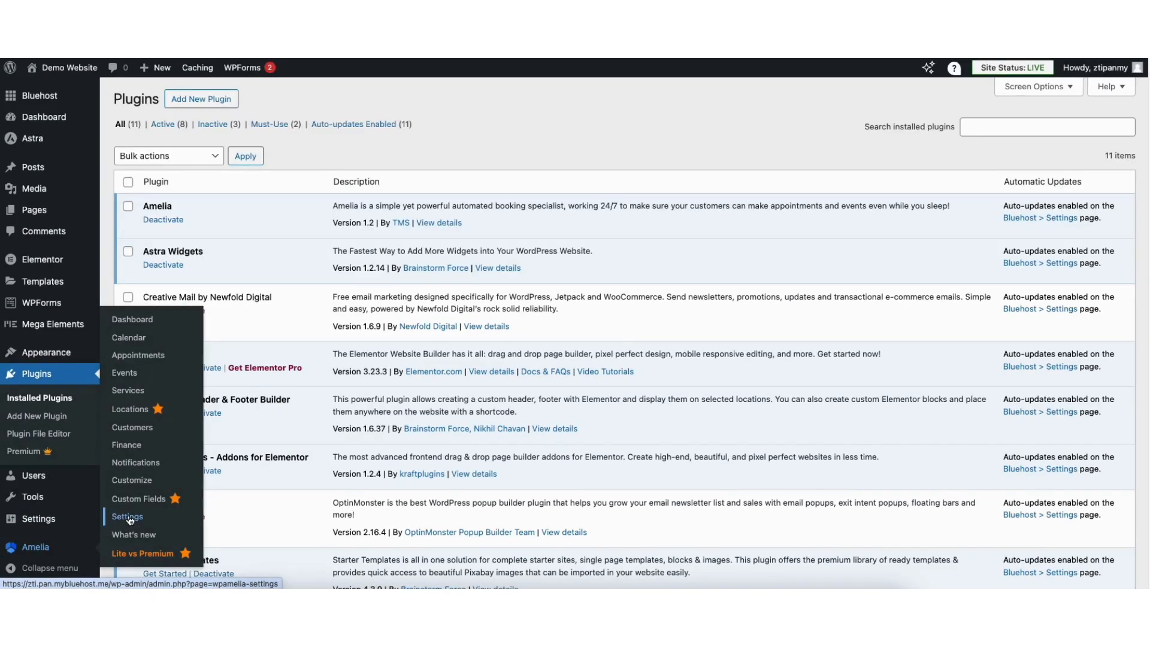
left_click(127, 516)
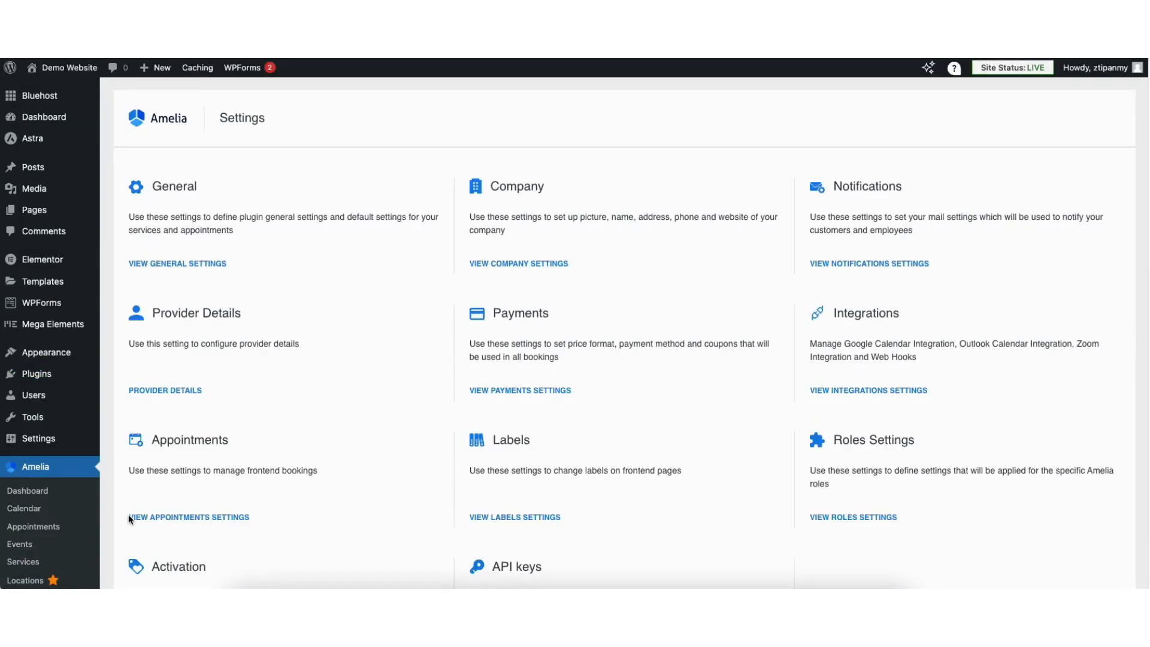
left_click(519, 267)
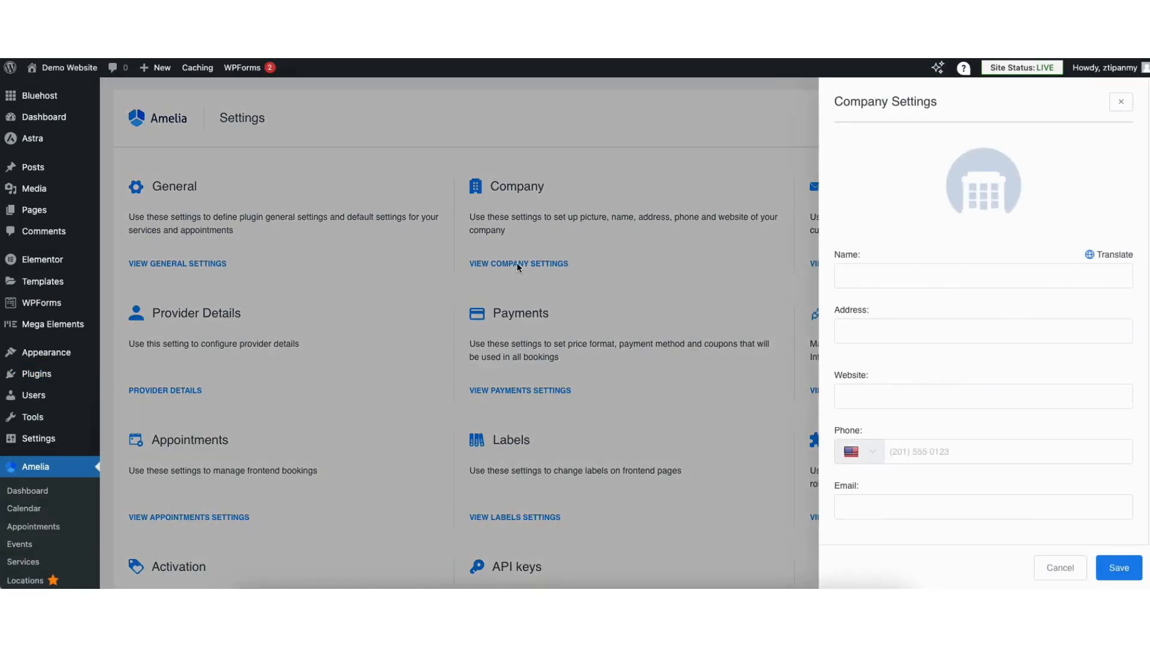
left_click(874, 275)
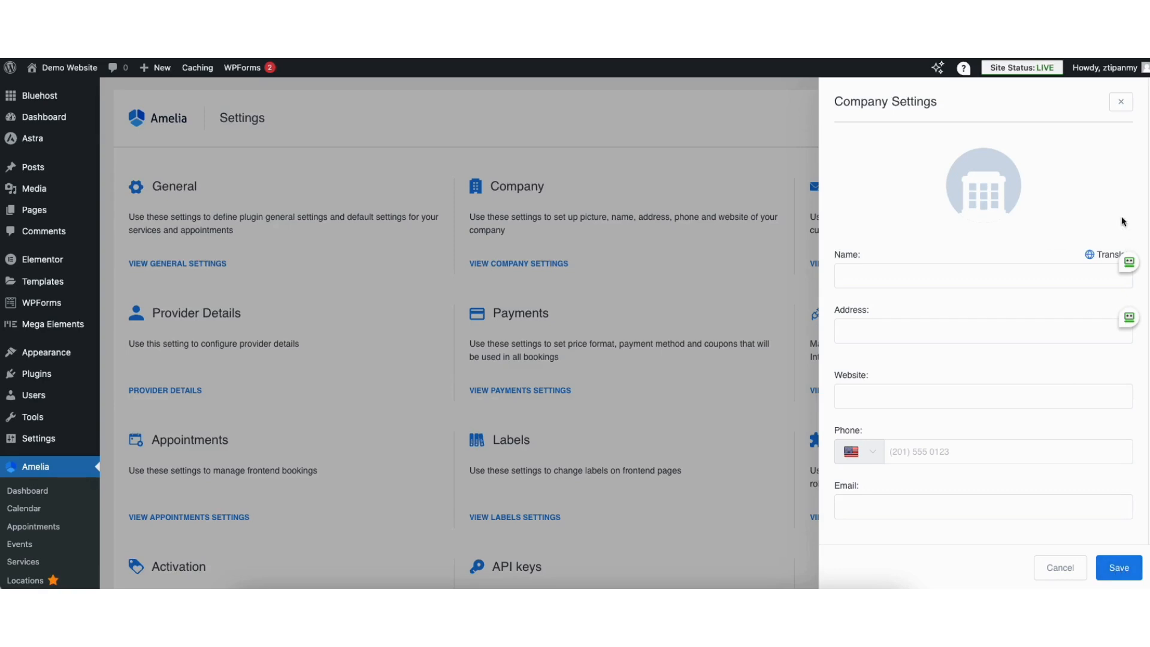
left_click(1120, 102)
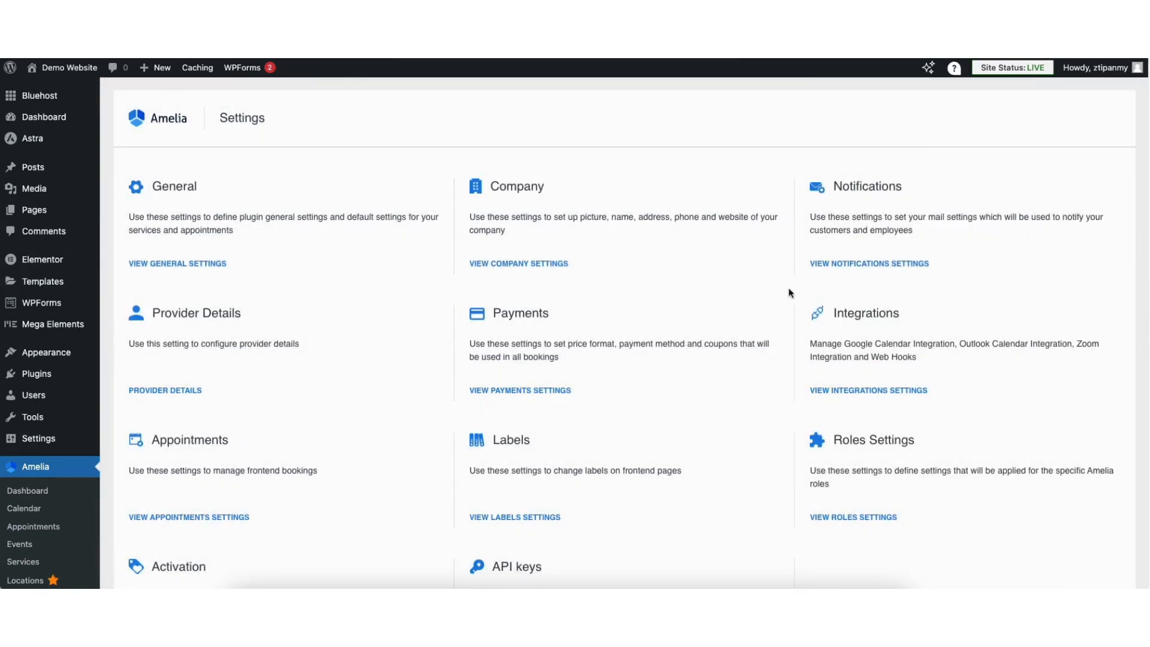
Open Amelia's notification settings and review the redirect URL options, collapsing that section again.
left_click(874, 262)
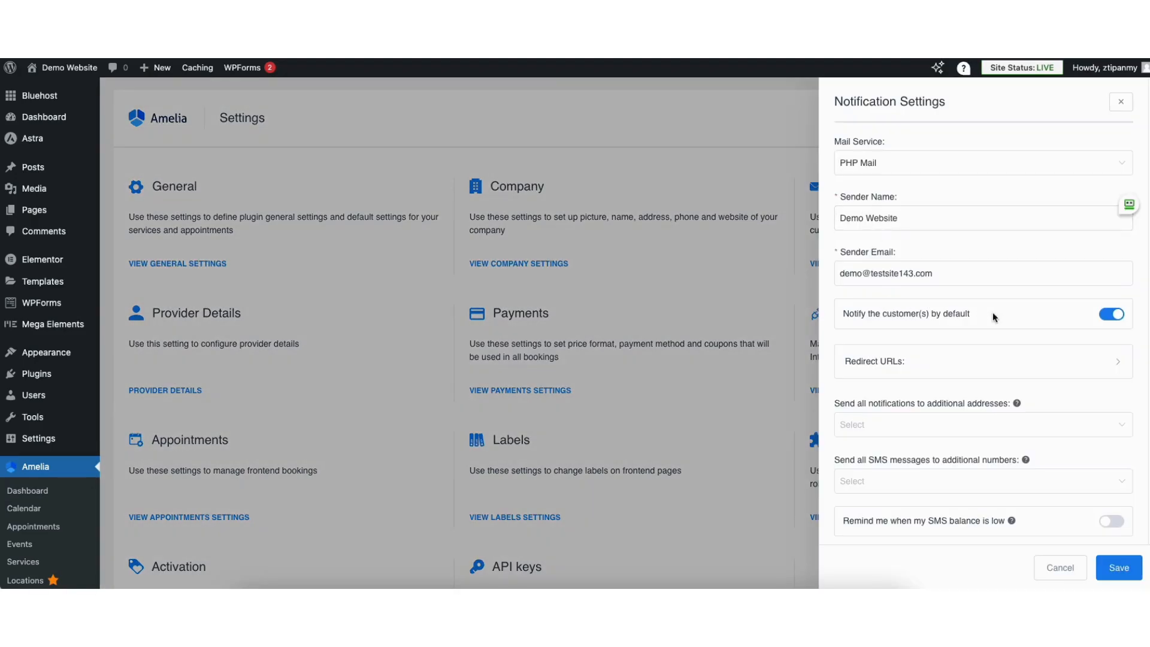
left_click(894, 367)
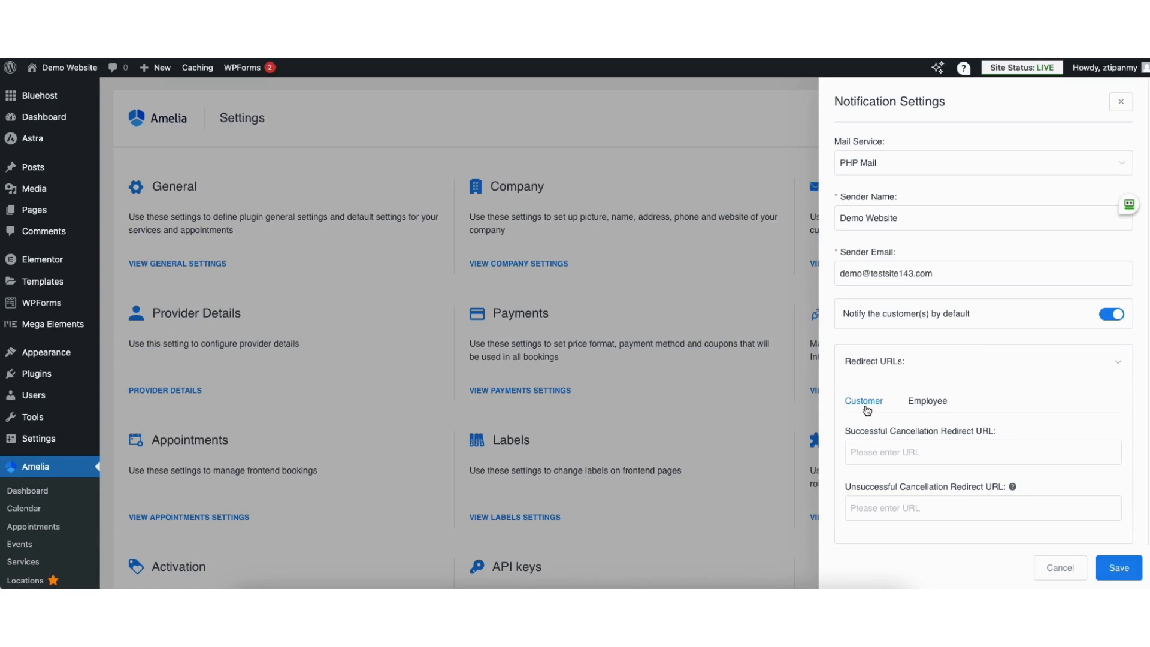
left_click(926, 369)
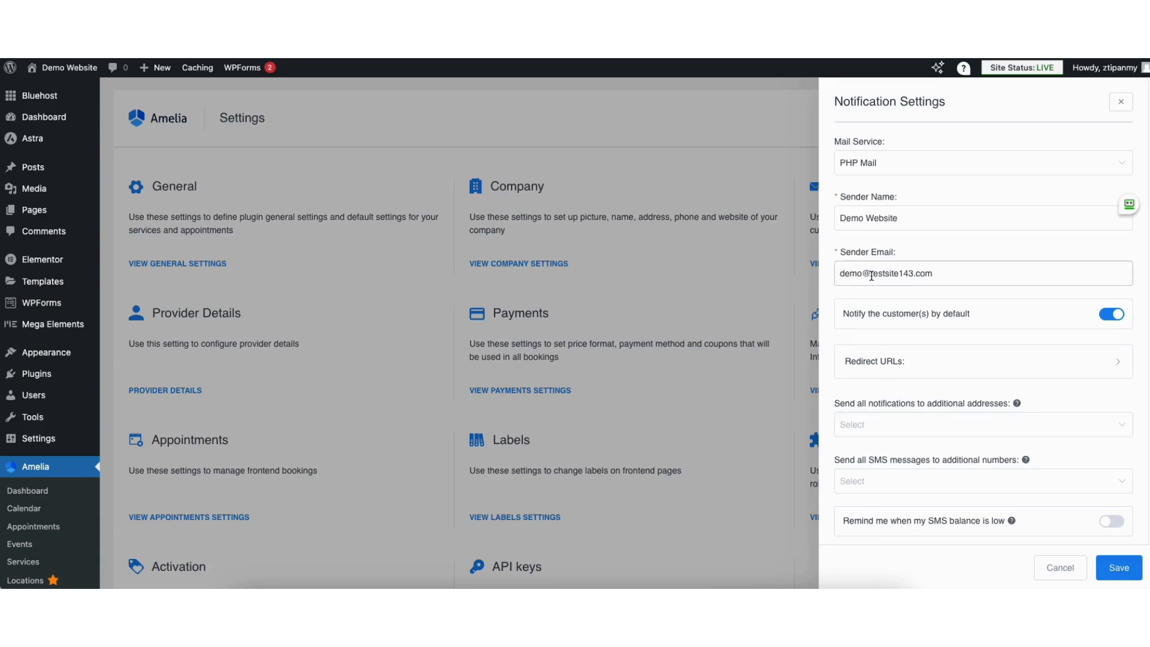
Copy the sender email into the additional addresses that receive all notifications and save the notification settings.
left_click_drag(840, 273, 954, 274)
key("ctrl+c")
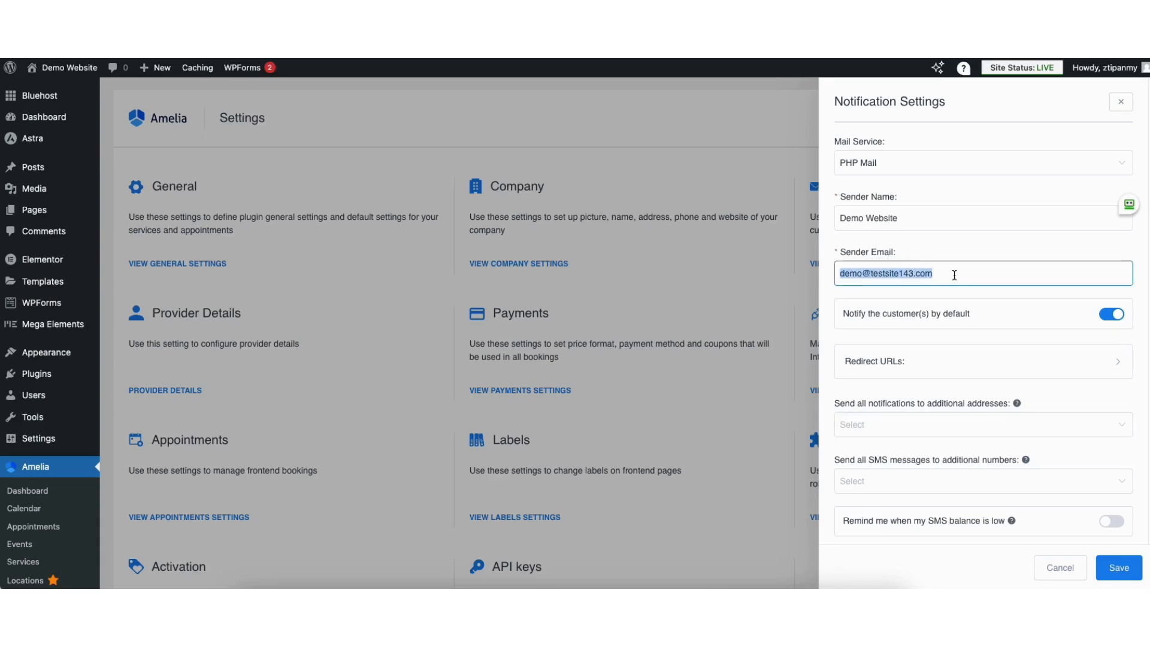
left_click(873, 423)
key("ctrl+v")
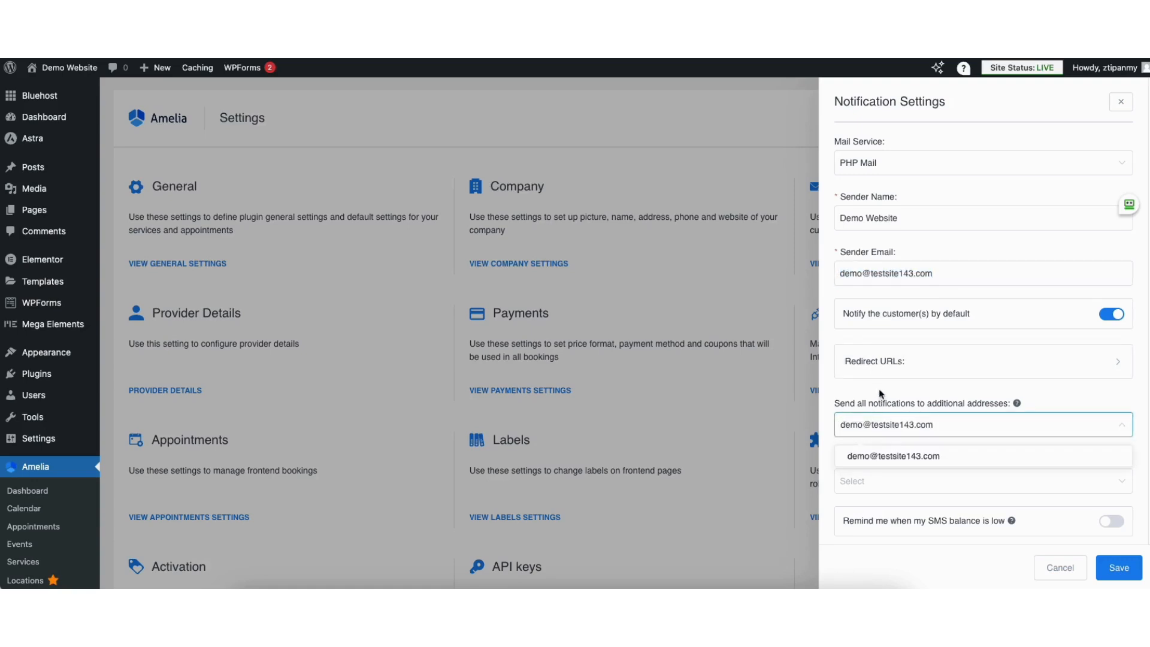
left_click(883, 457)
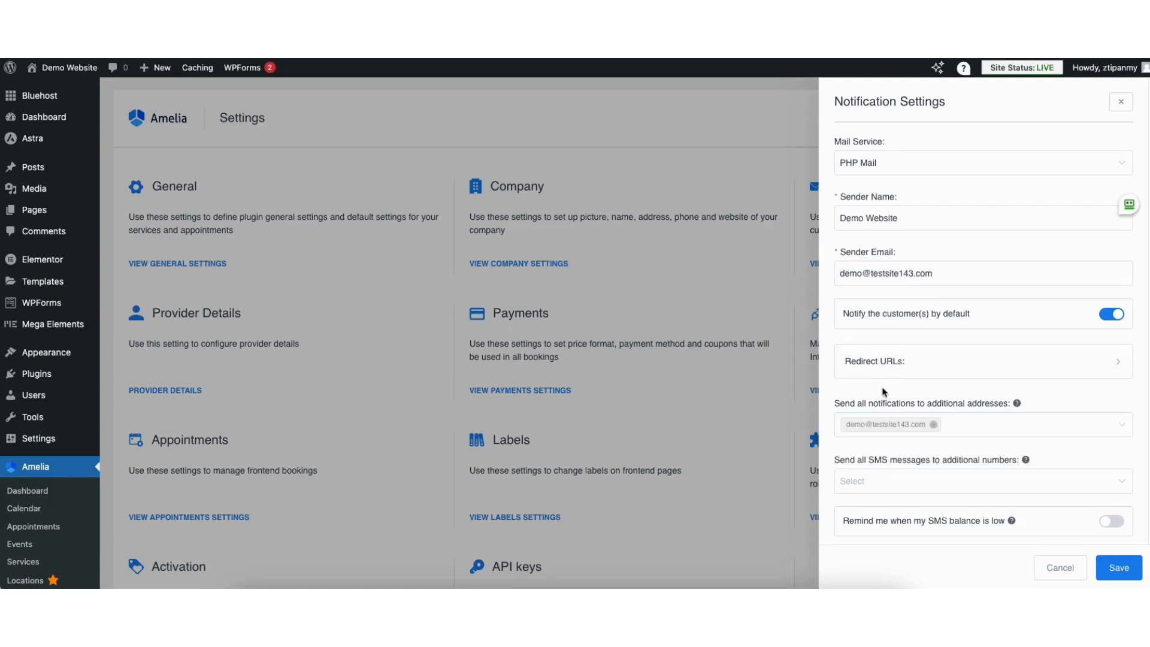
left_click(1117, 569)
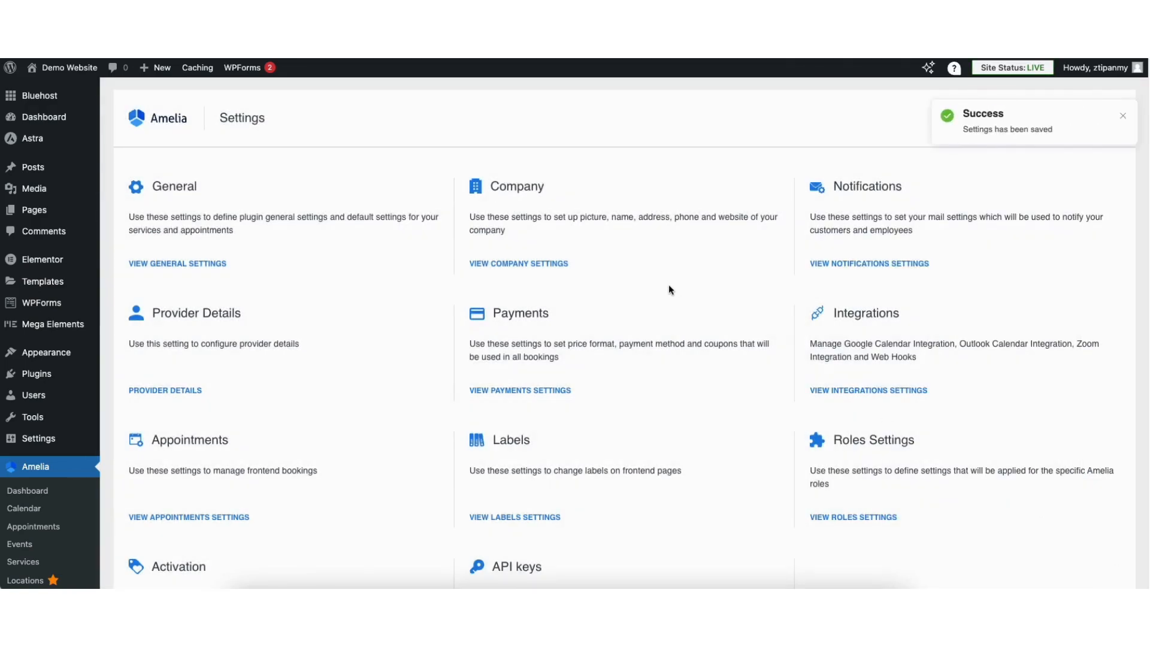
Open the provider details and review the work hours, opening Monday's period for editing and saving it as is.
left_click(174, 391)
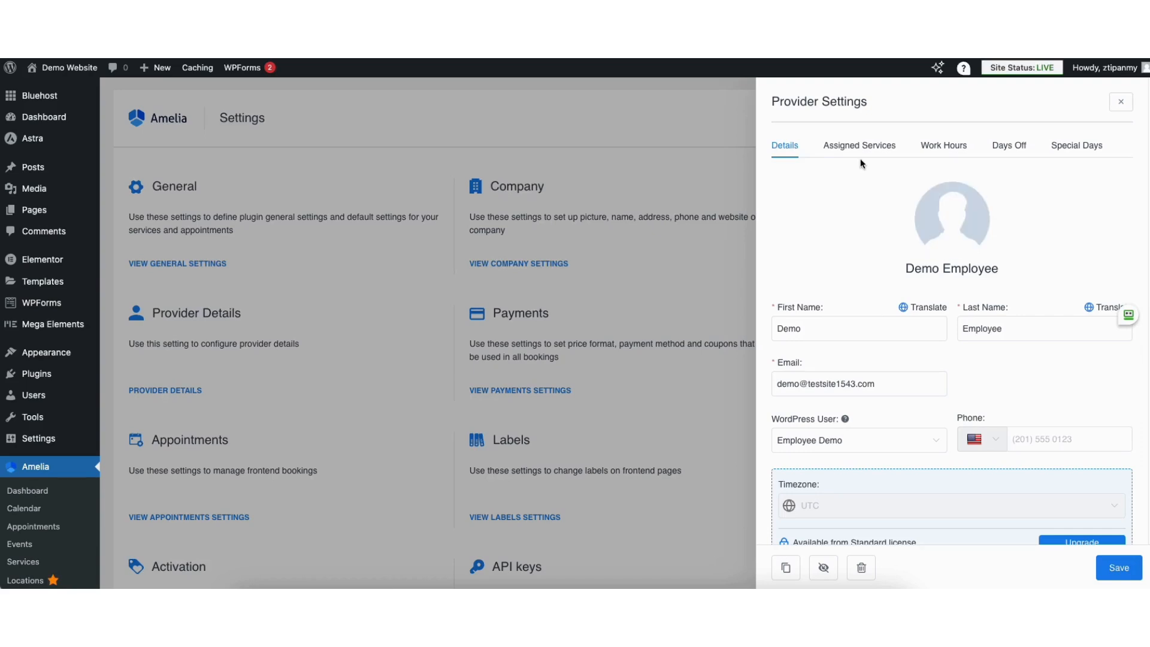
left_click(942, 150)
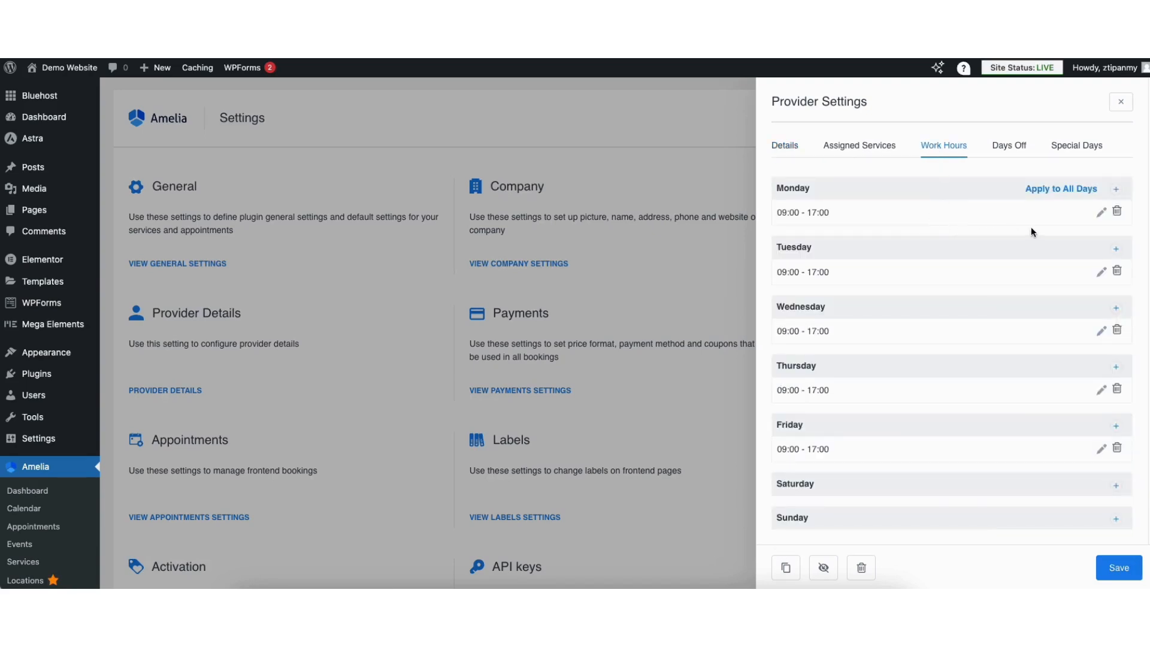
left_click(1100, 212)
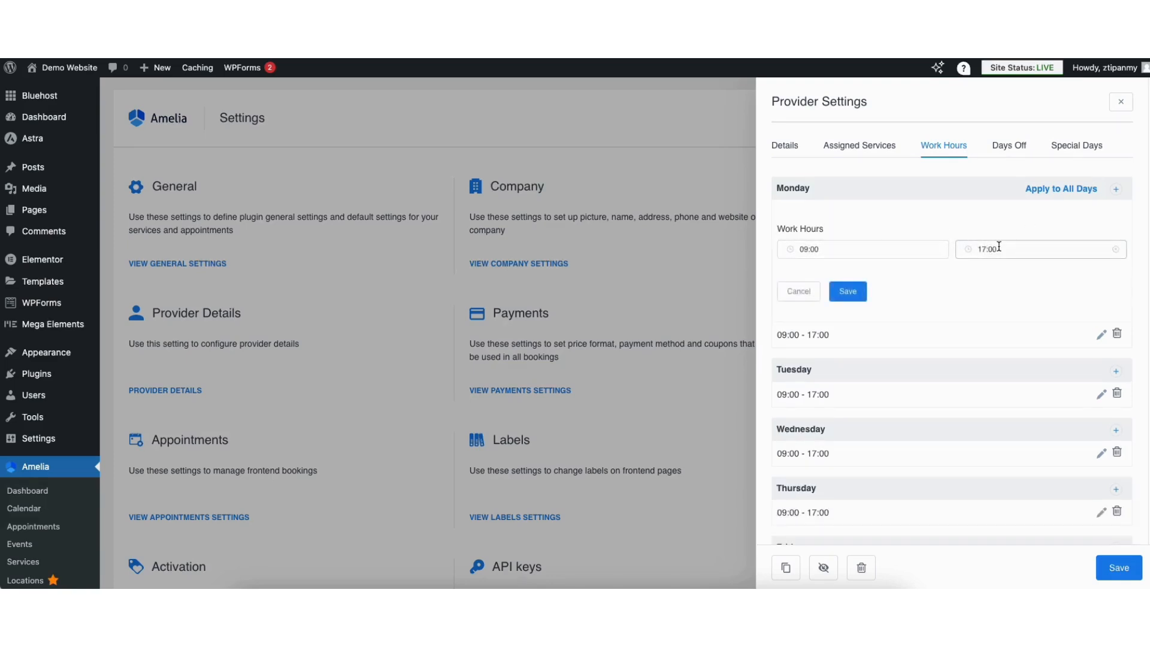
left_click(851, 292)
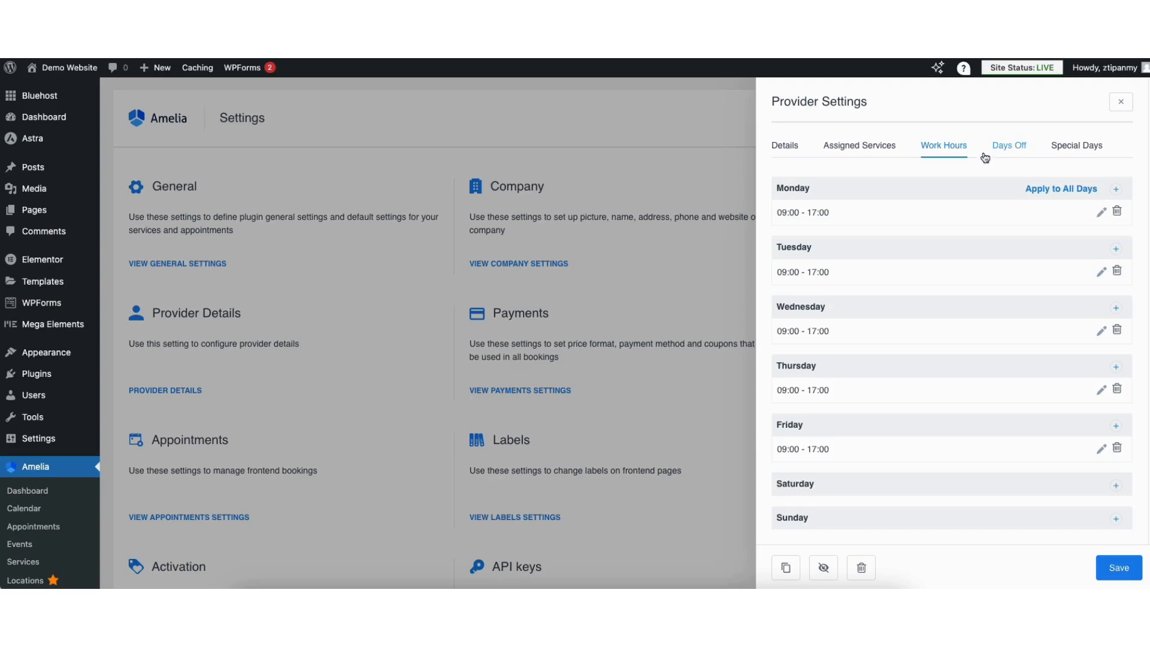
Review the provider's days off, looking at the form for a new day off and cancelling it.
left_click(1008, 151)
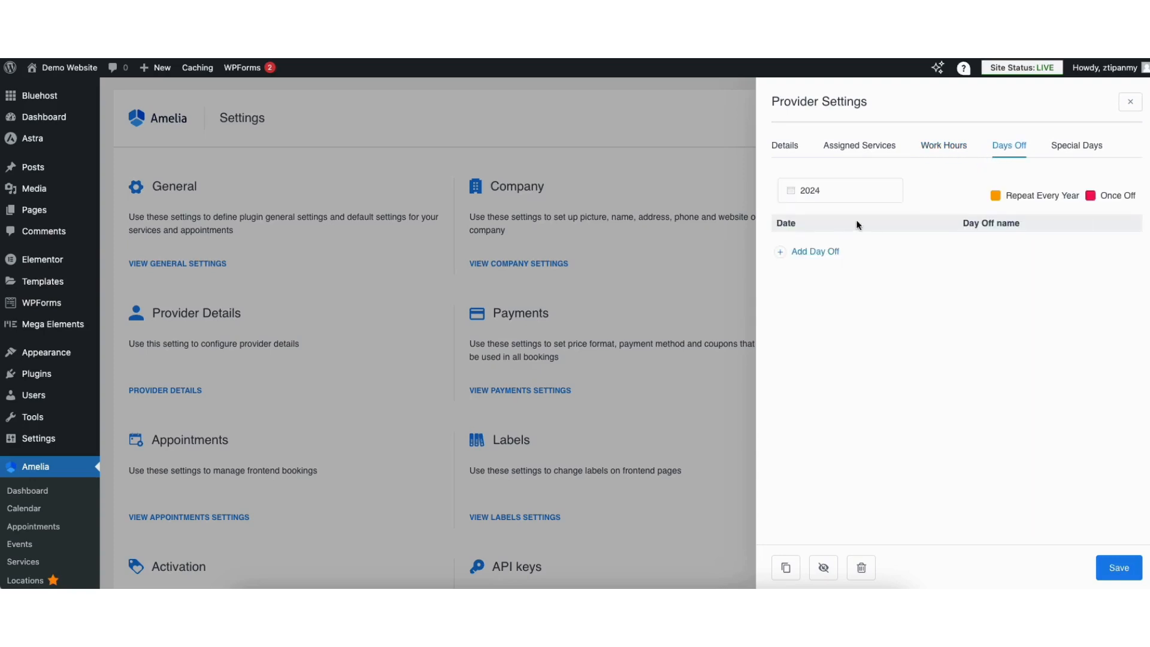
left_click(816, 253)
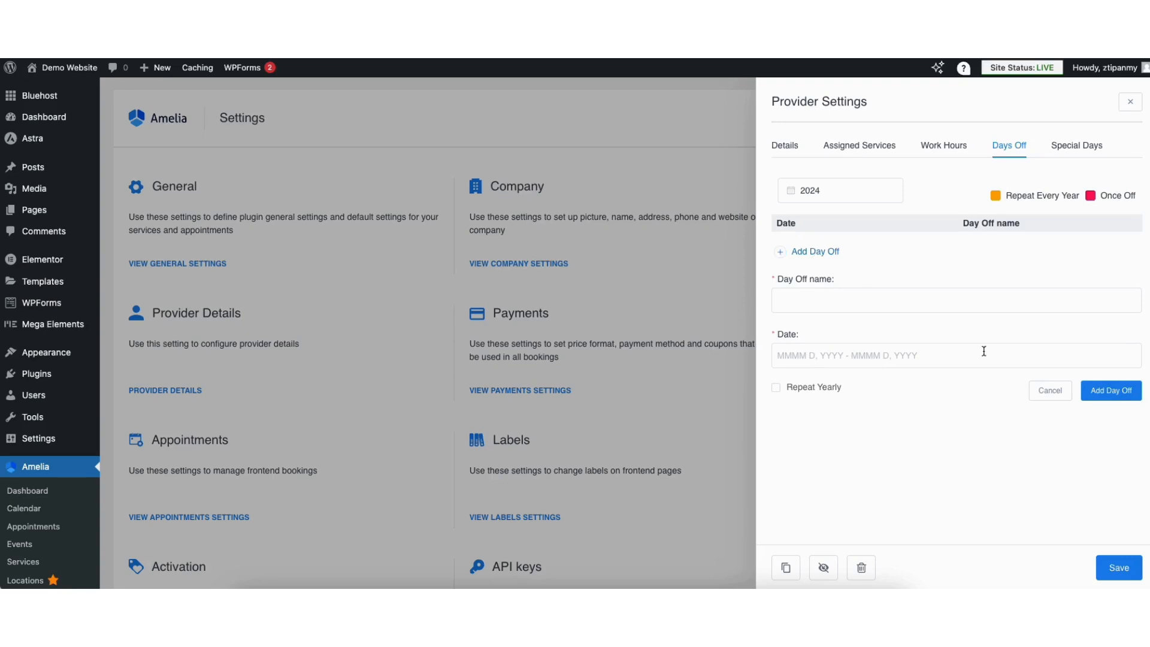
left_click(1049, 391)
Review the form for adding a special day, cancel it, and check the services assigned to the provider.
left_click(1067, 149)
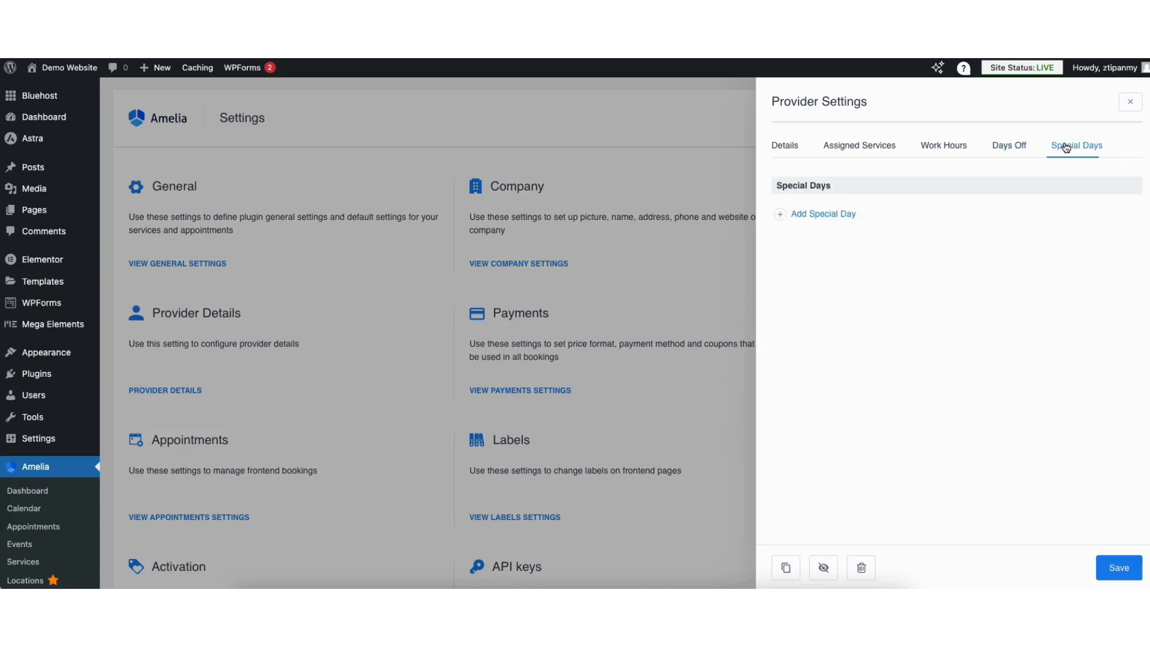
left_click(812, 217)
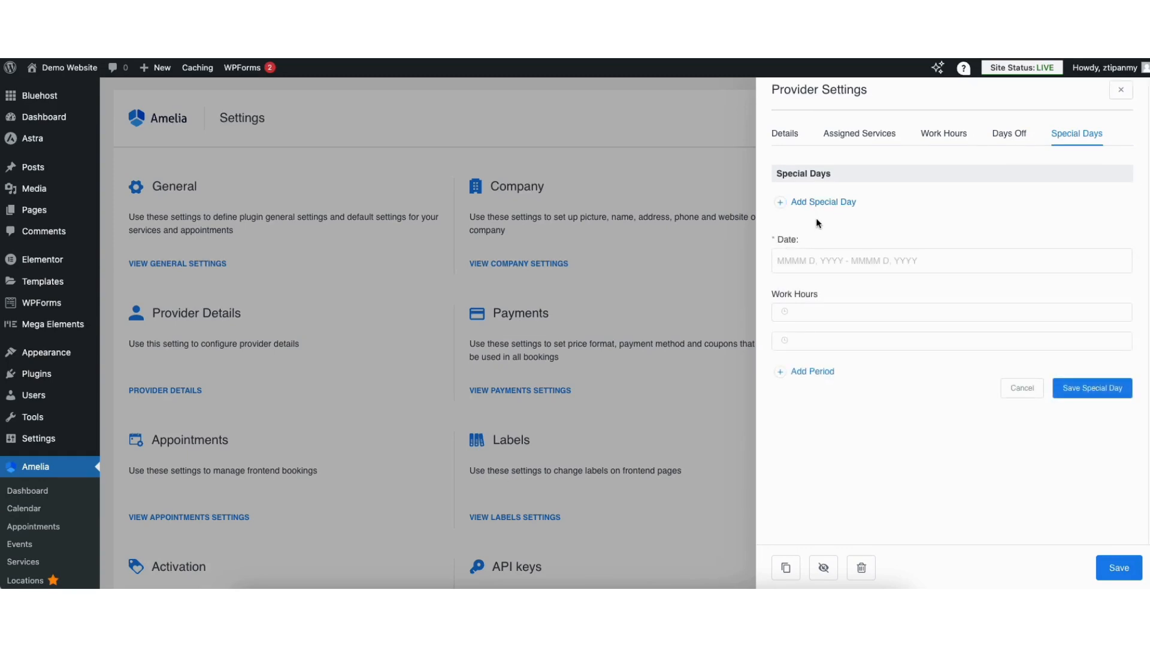
left_click(1022, 388)
left_click(855, 133)
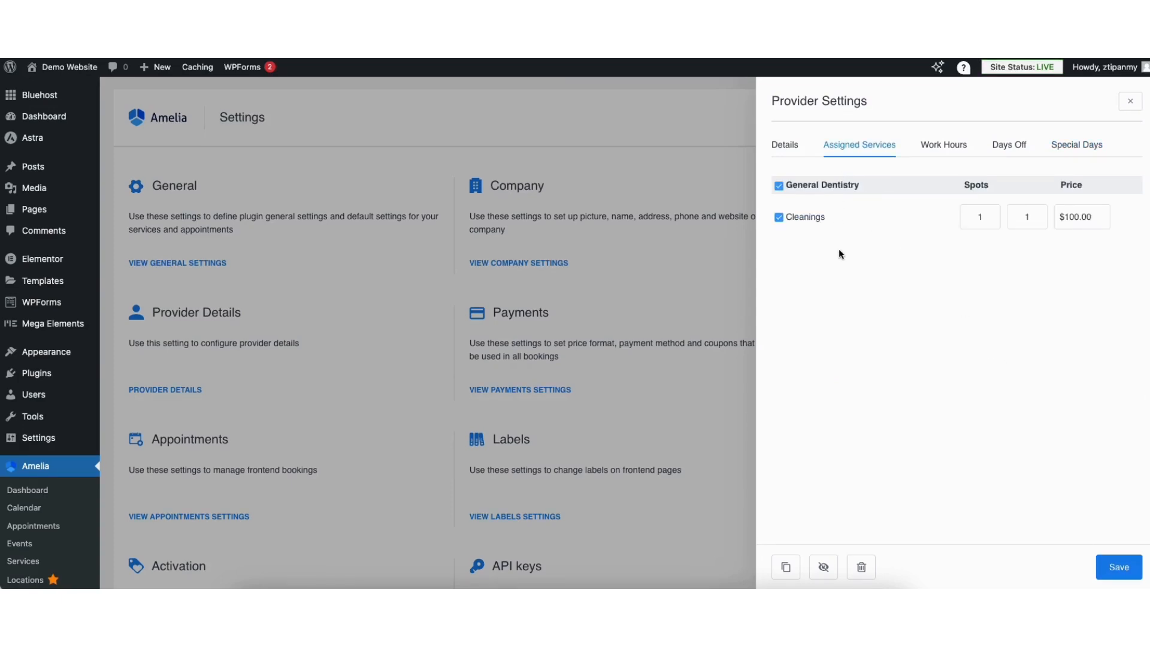
left_click(787, 146)
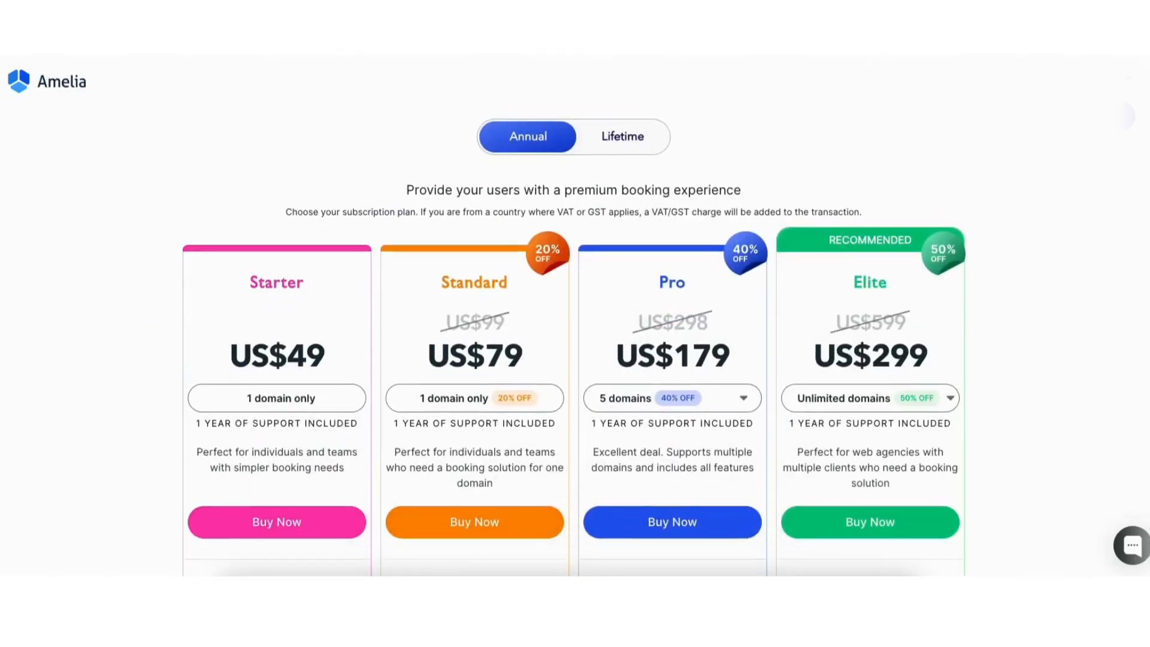
Compare Amelia's annual subscription plans on the pricing page and switch to the lifetime pricing.
scroll(939, 128, "down", 2)
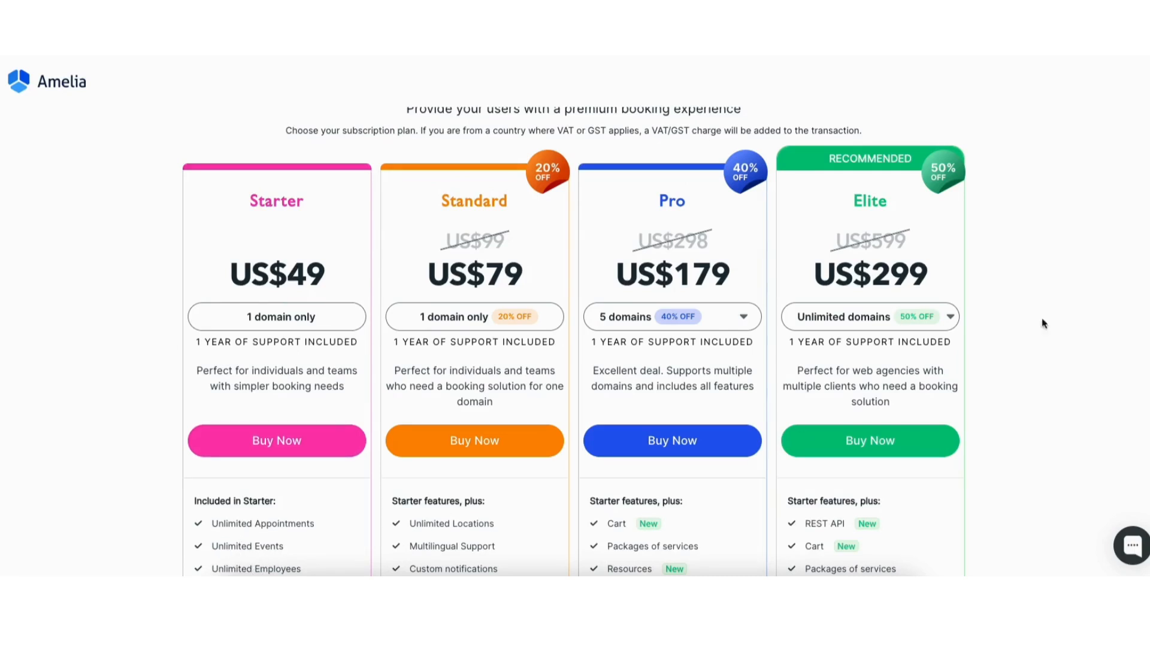
scroll(574, 341, "up", 3)
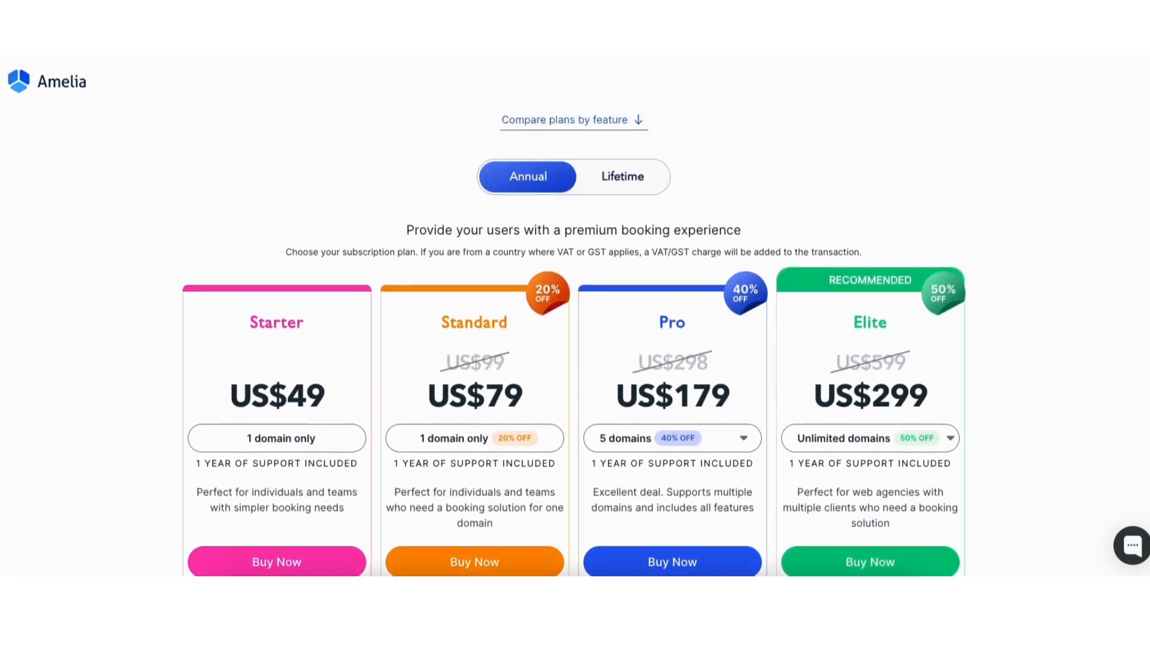
left_click(619, 193)
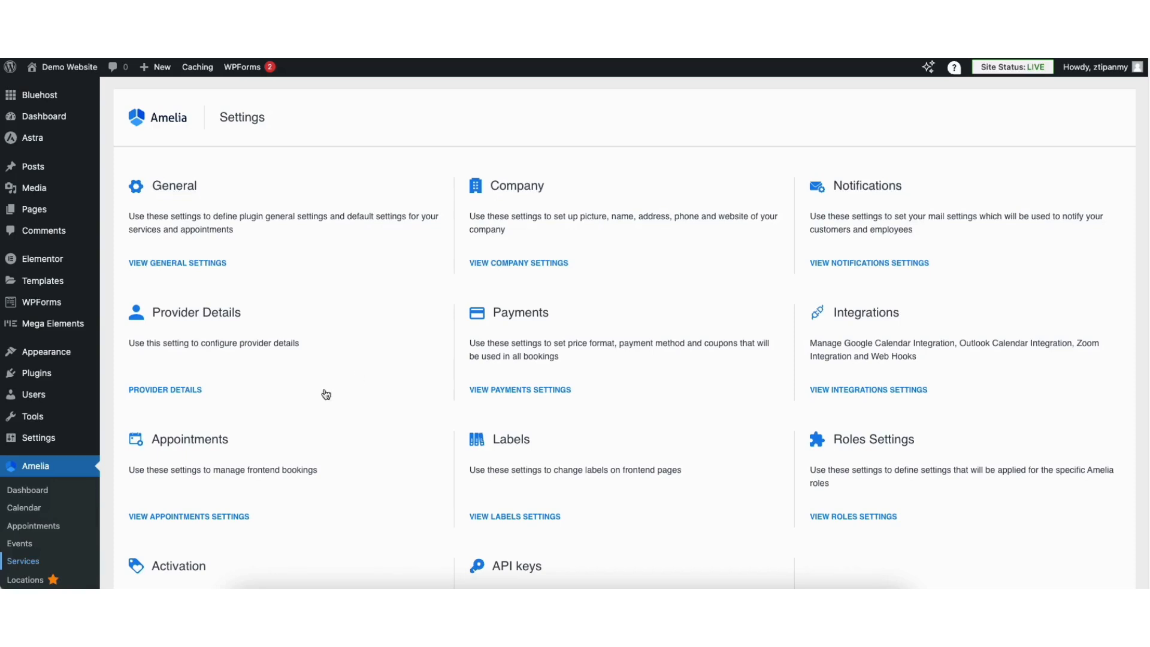
Add a service category named General Dentistry in Amelia's services and save it.
left_click(22, 562)
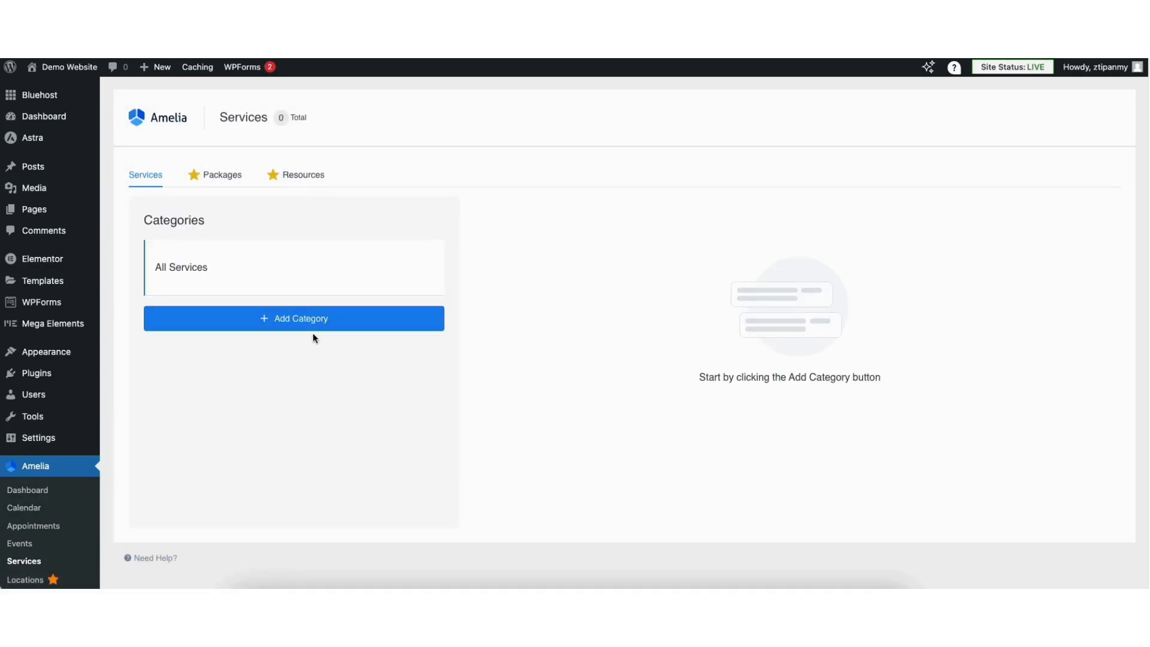
left_click(289, 319)
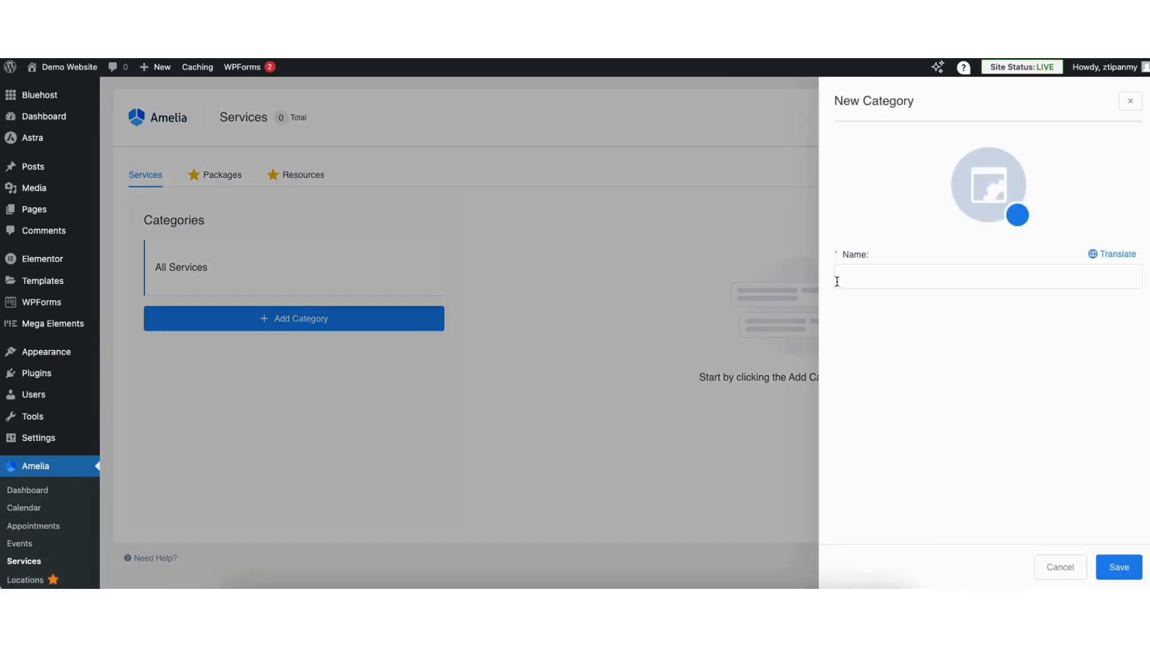
left_click(871, 276)
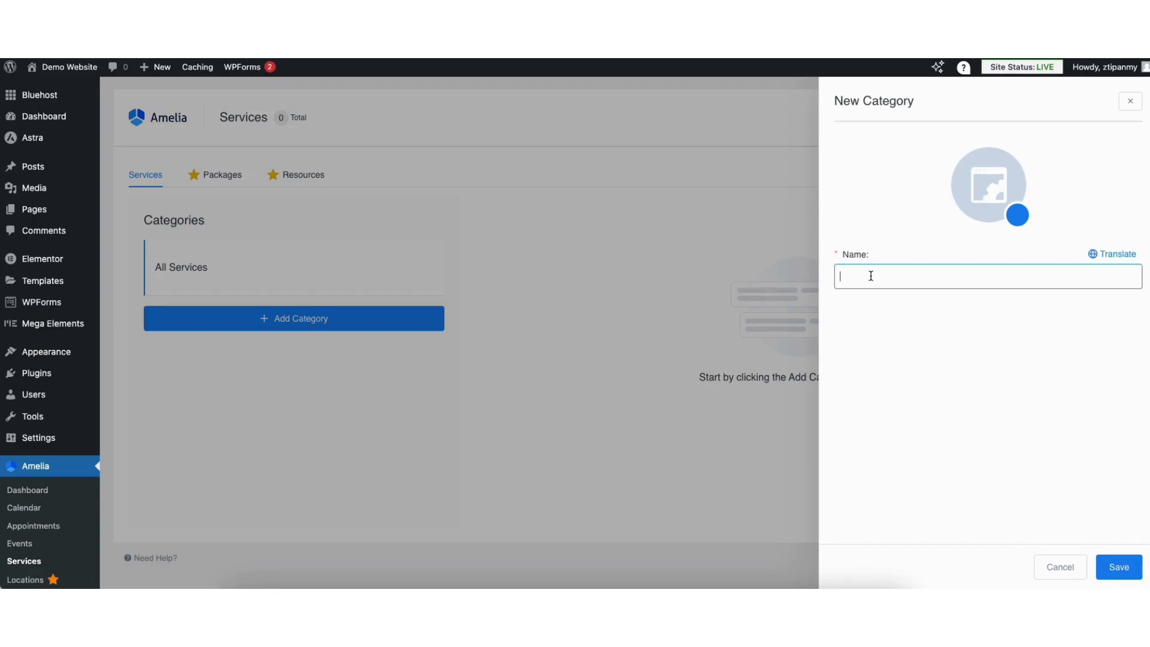
type("General")
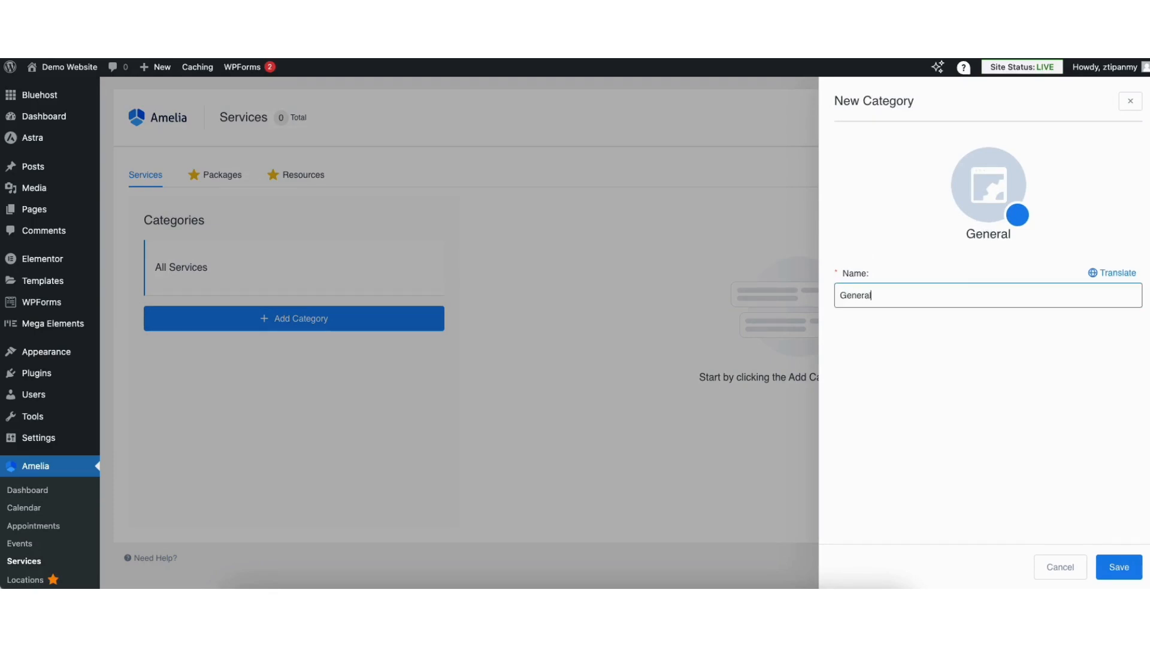
type(" Dentistry")
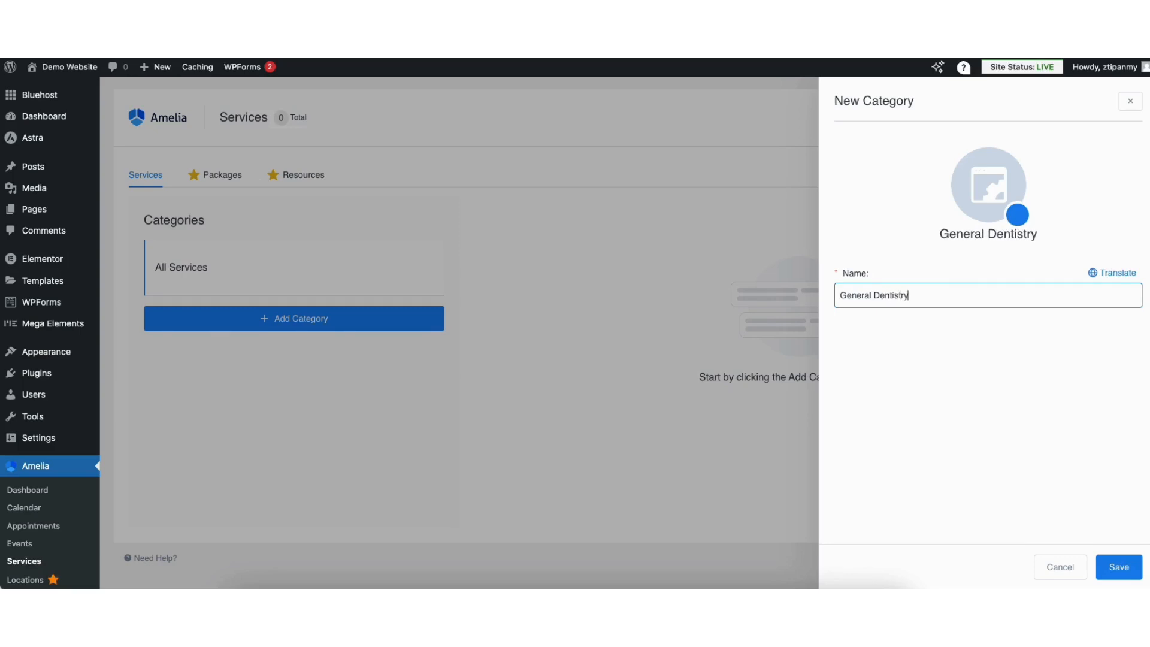
left_click(953, 405)
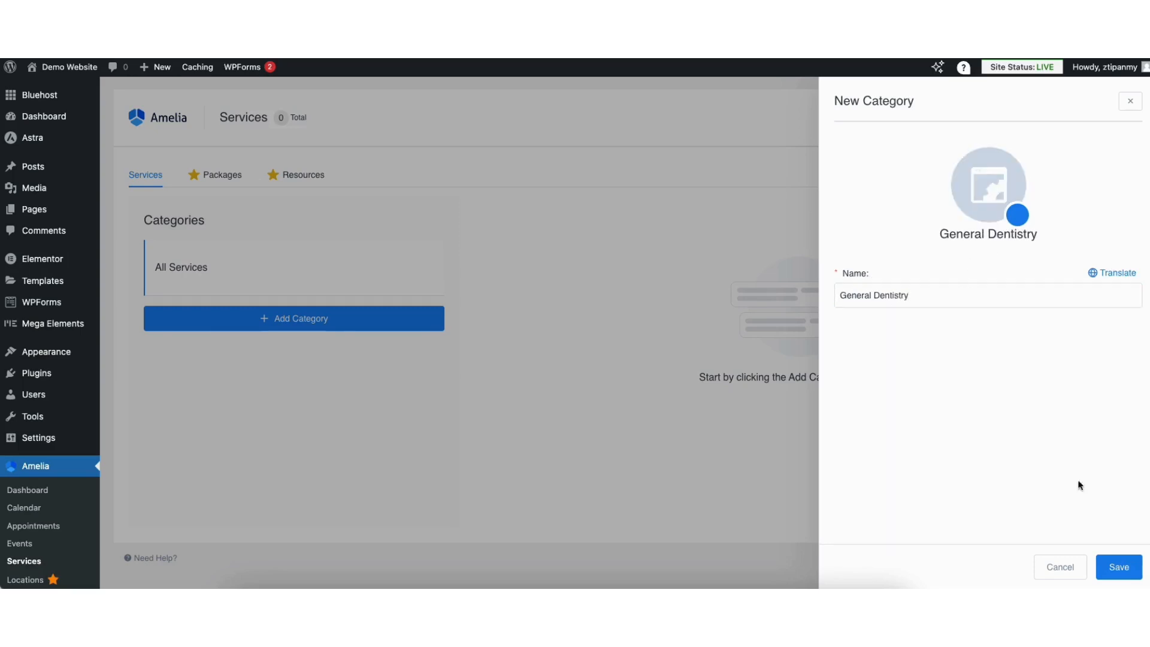
left_click(1115, 566)
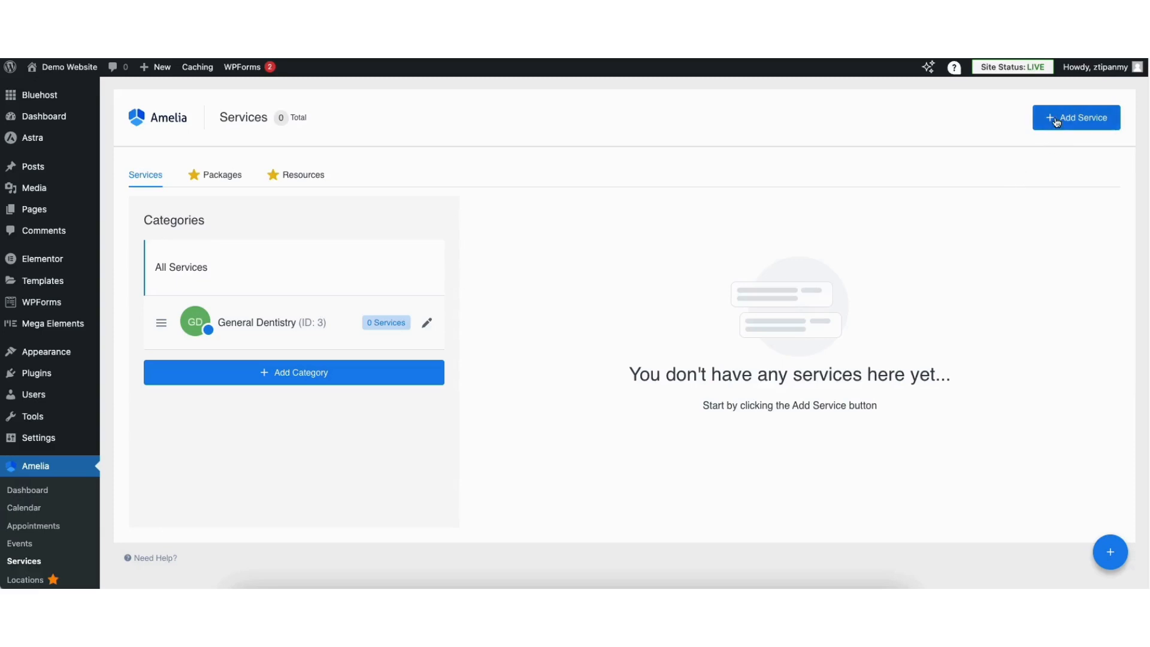
Start a new service named Cleanings and assign it to the General Dentistry category.
left_click(1056, 122)
left_click(860, 309)
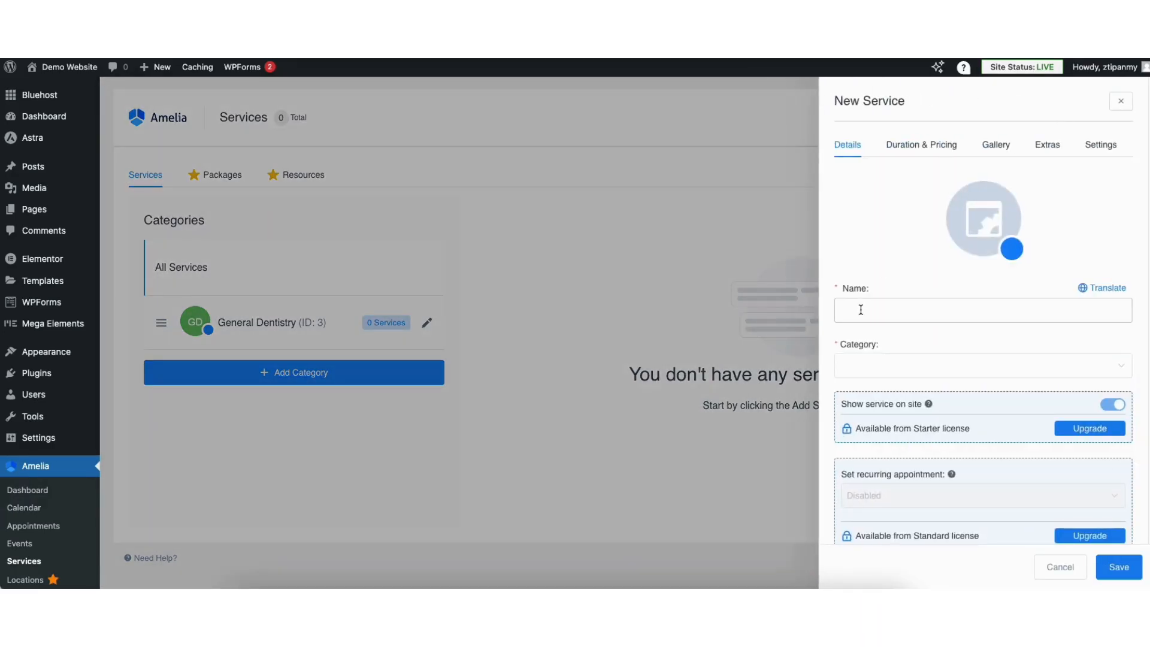
type("Cleanings")
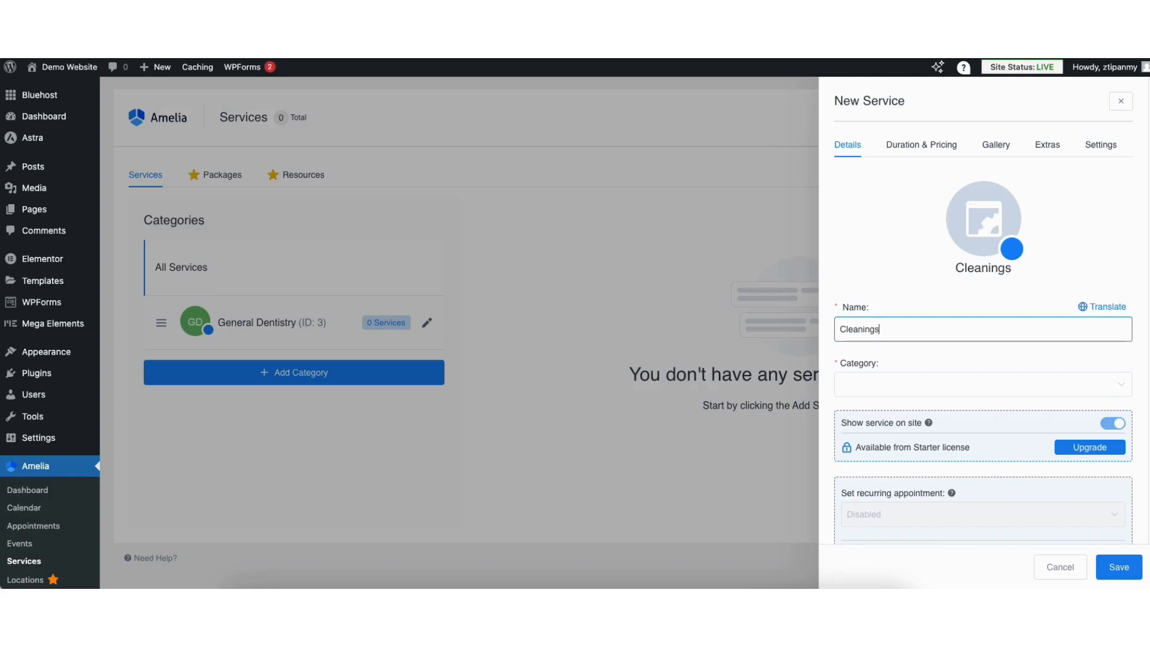
left_click(887, 355)
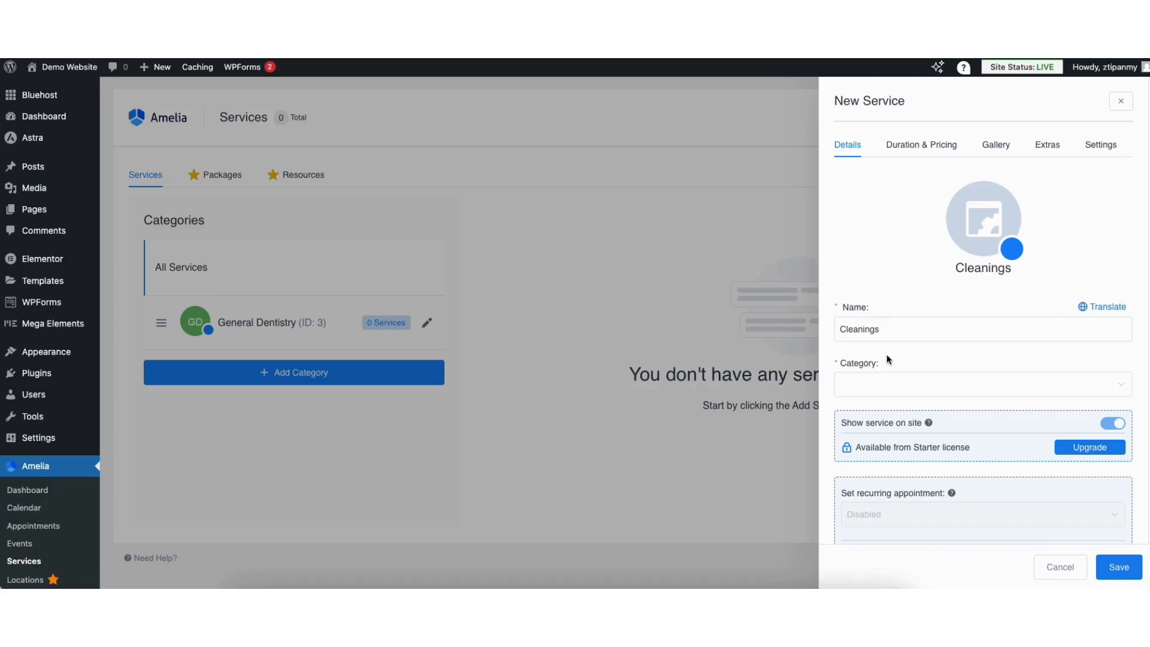
left_click(865, 387)
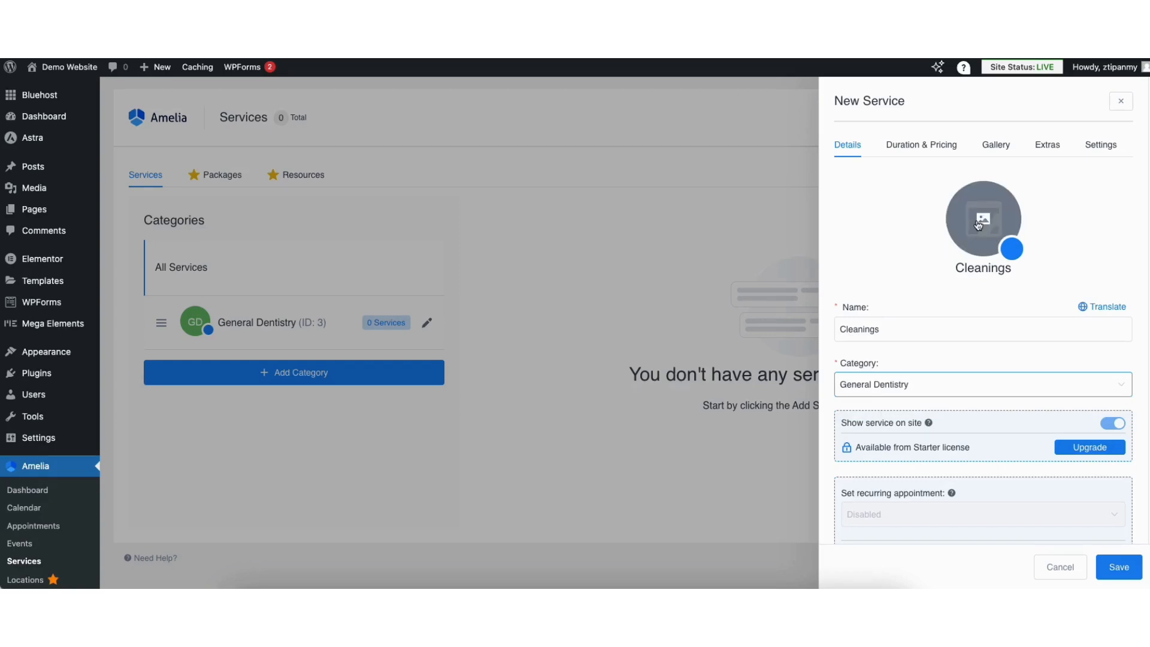
Set the Cleanings service's duration to 1h and its price to $100.00, check its gallery, and save the service.
left_click(908, 150)
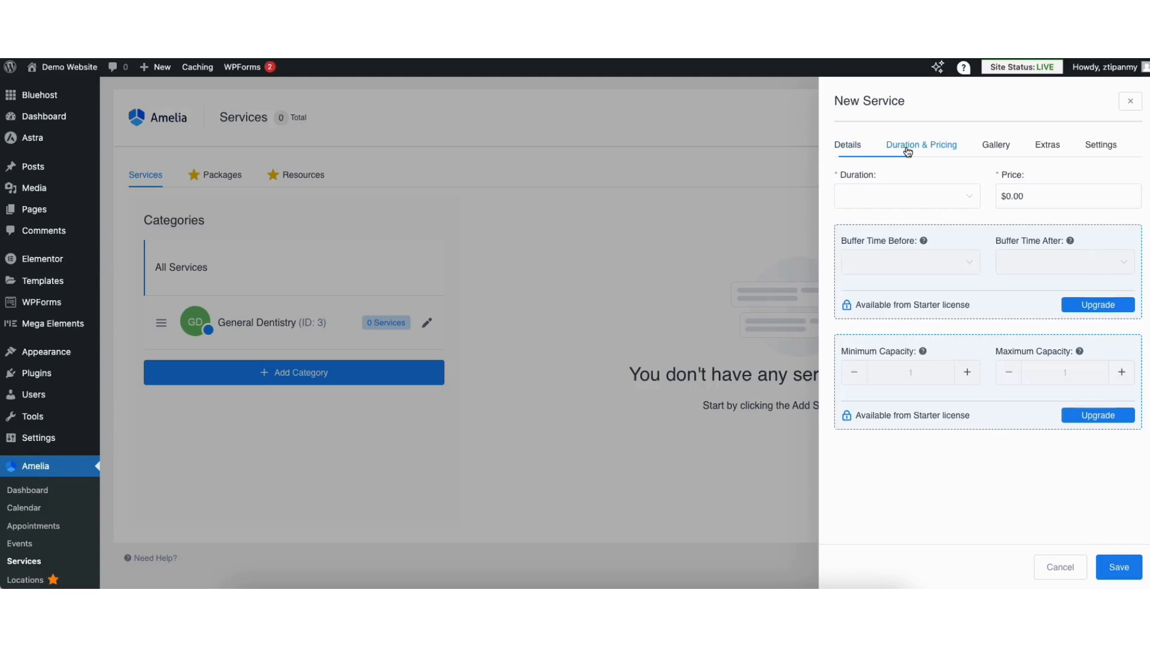
left_click(882, 198)
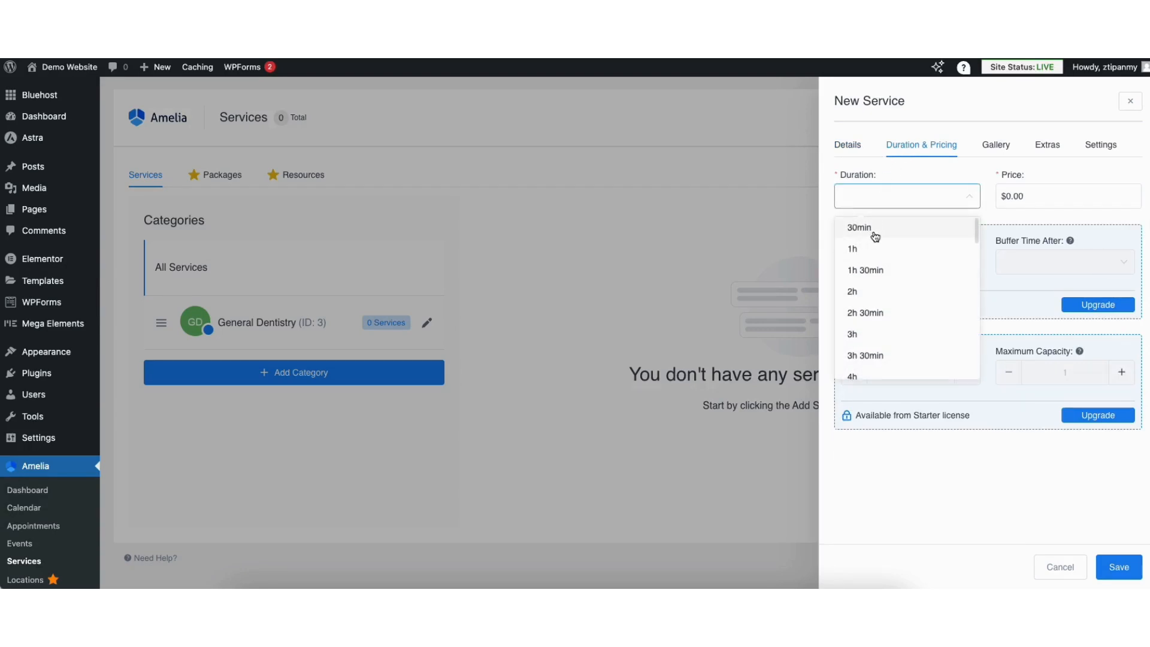
left_click(870, 250)
left_click(1033, 199)
left_click_drag(1039, 196, 1011, 196)
type("01")
type("00")
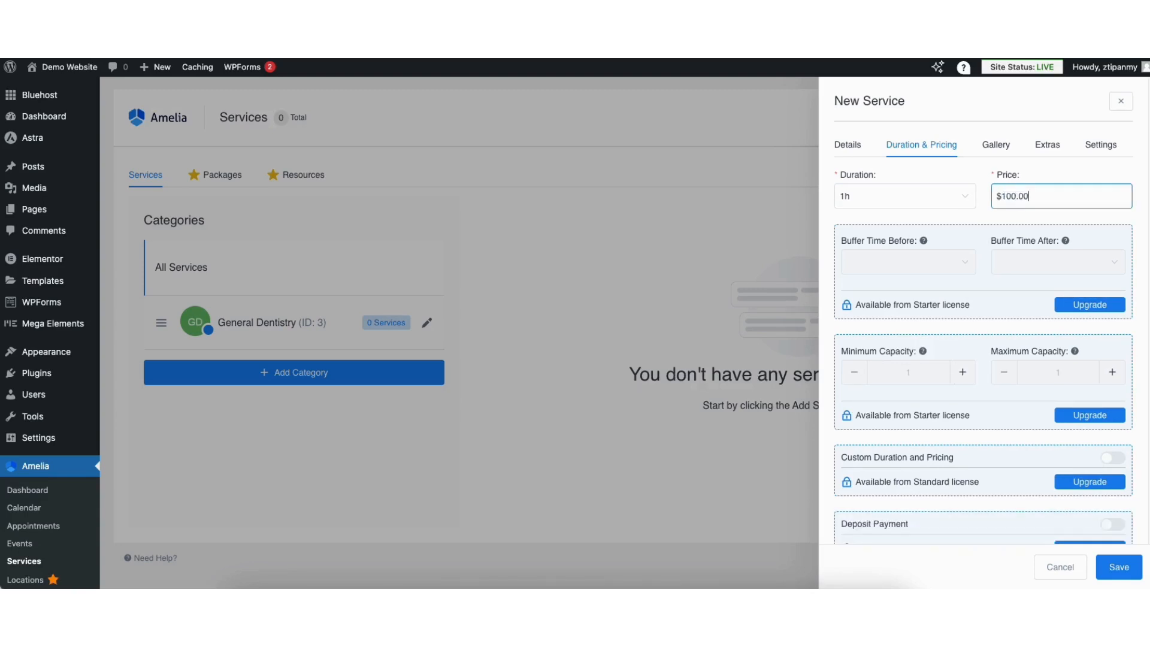
left_click(993, 146)
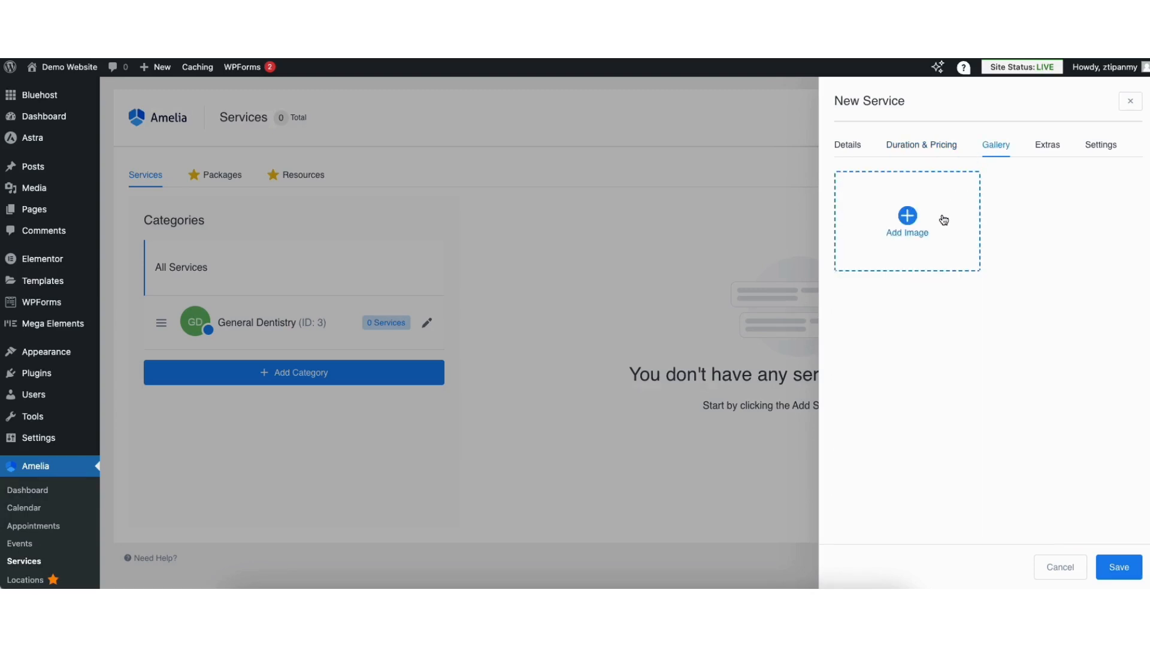
left_click(1119, 567)
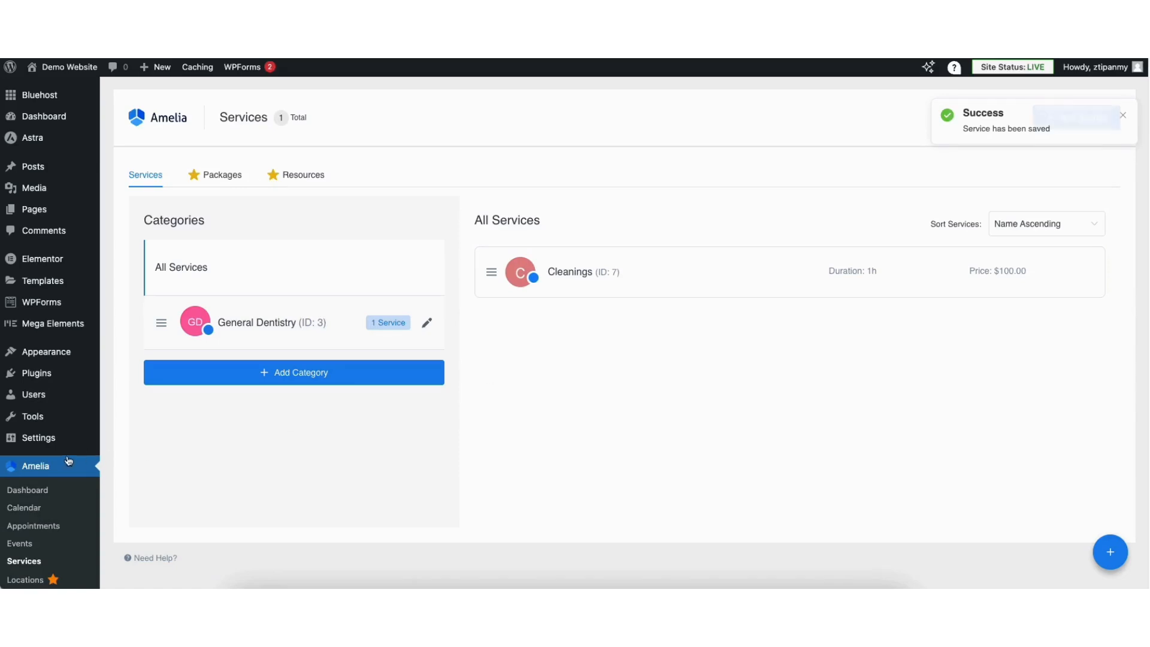
Open the Step-by-Step Booking Form 2.0 for customization and look at its global font and color settings.
scroll(1141, 215, "down", 5)
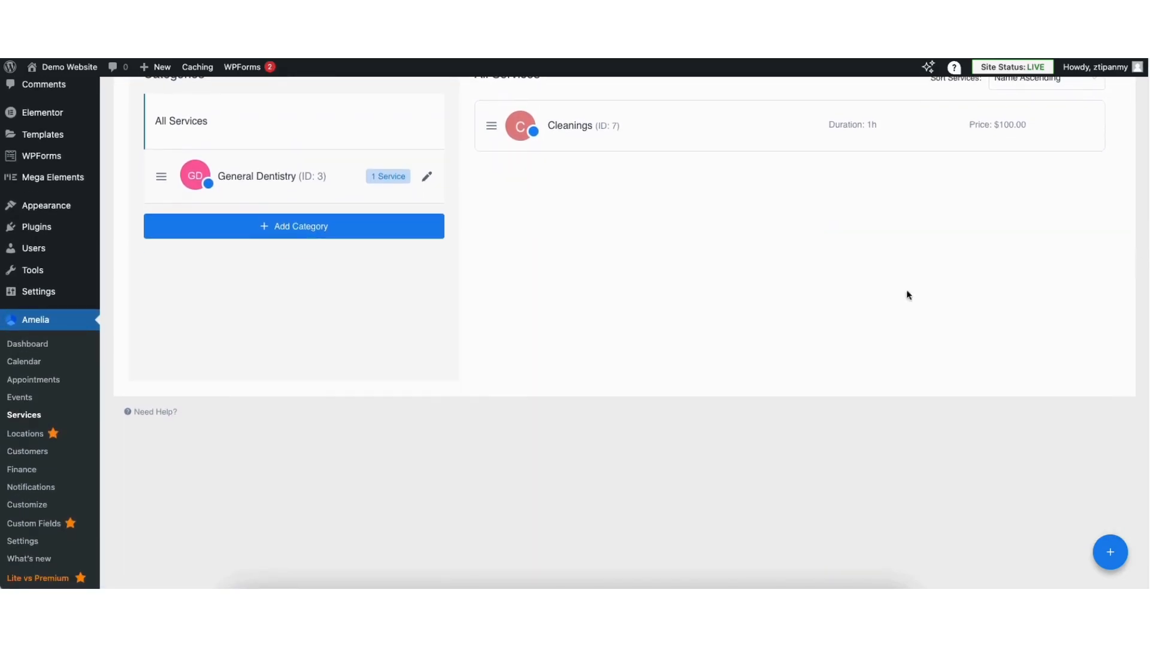
left_click(32, 505)
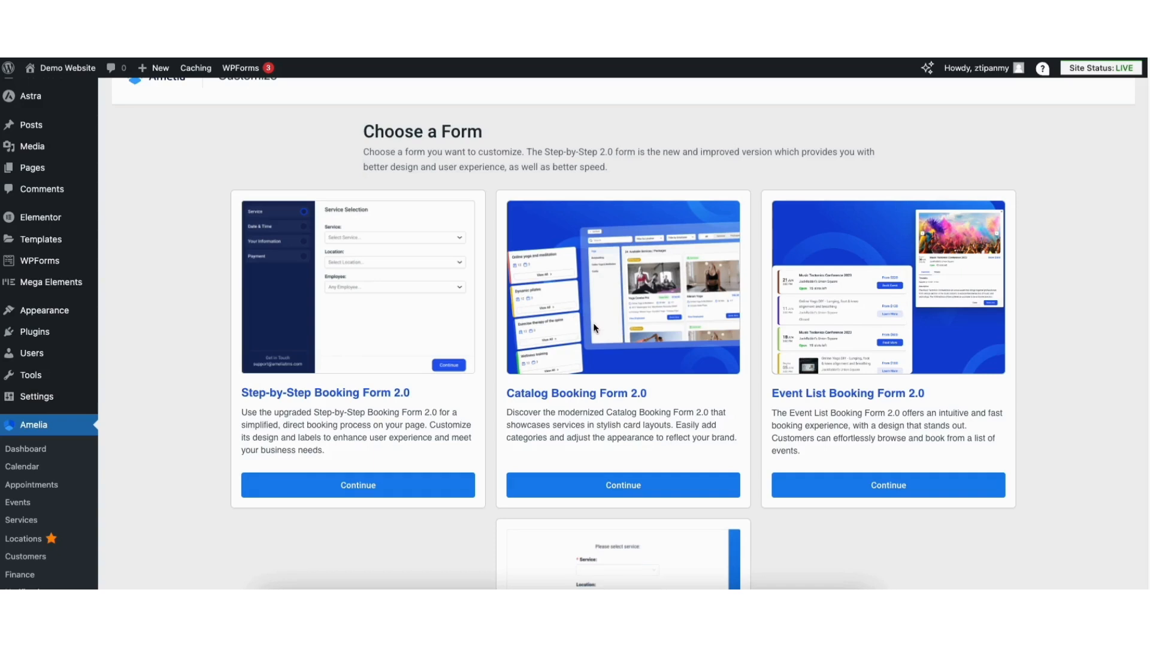
left_click(314, 490)
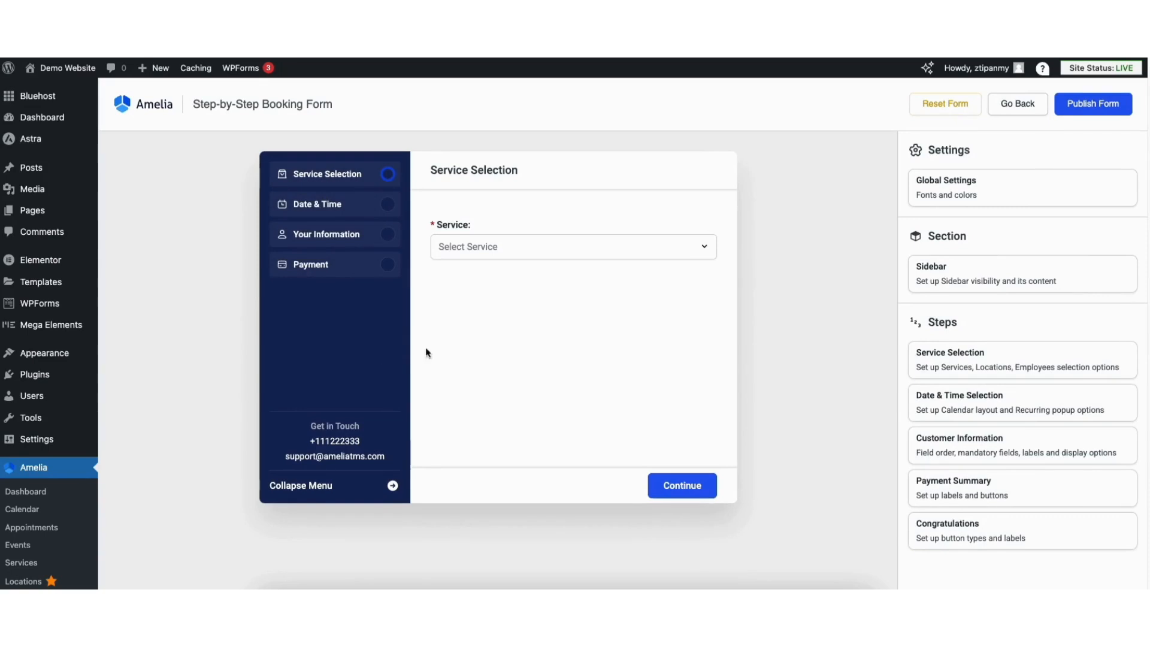
left_click(939, 188)
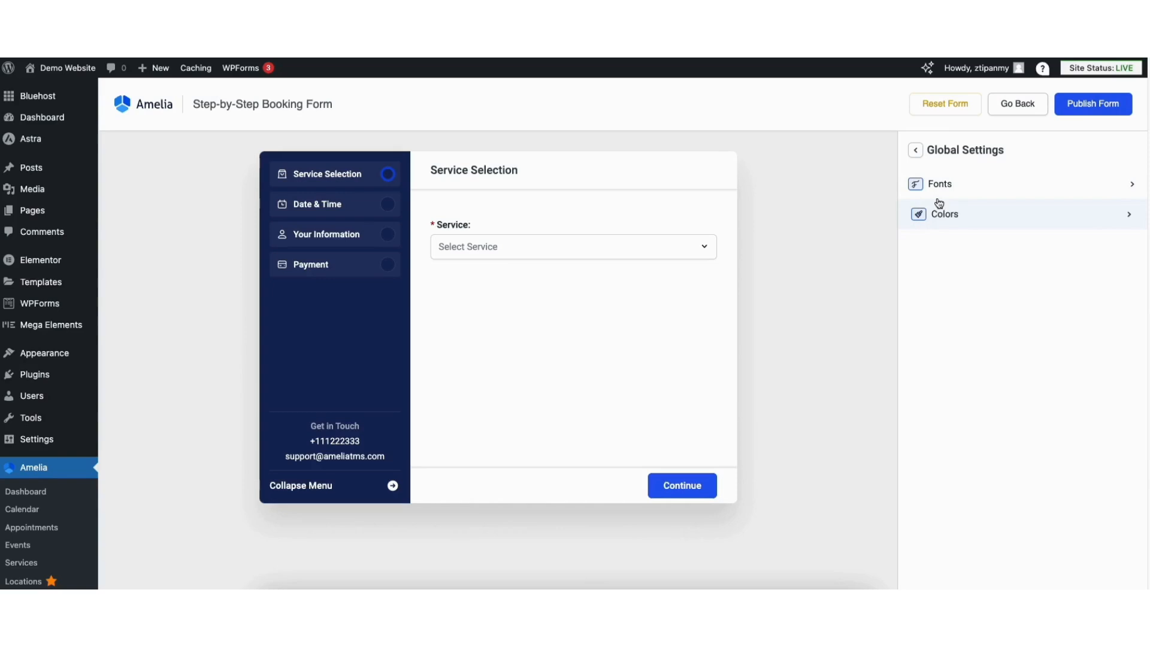
left_click(915, 152)
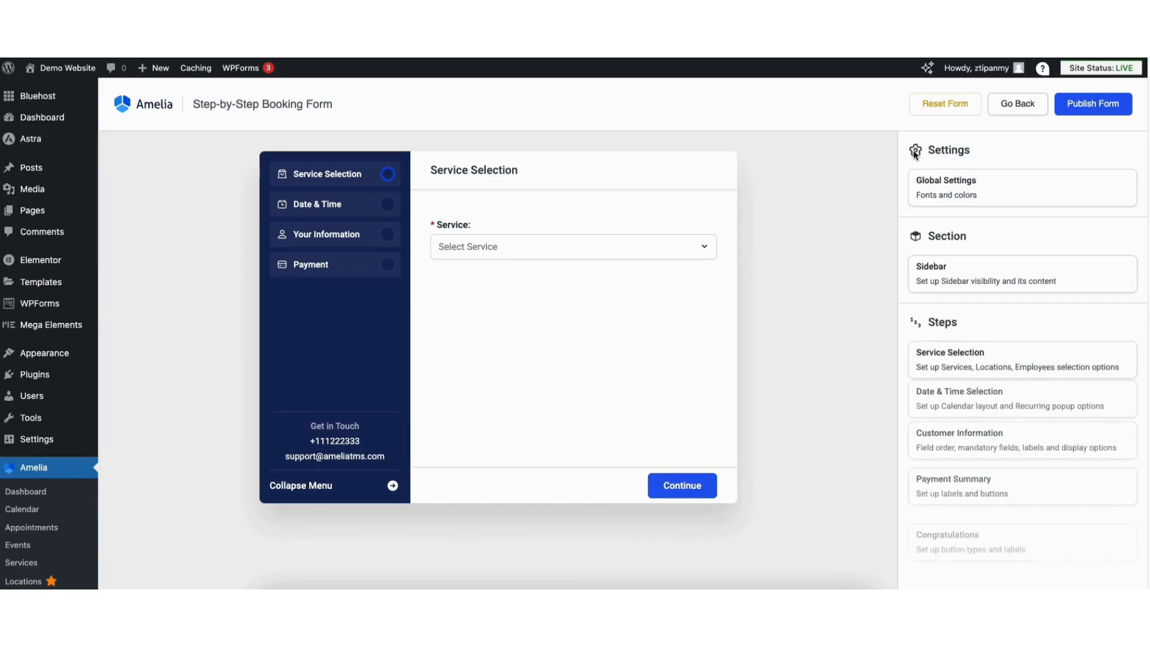
Change the Get in Touch label in the booking form's sidebar footer to "Contact Us".
left_click(943, 276)
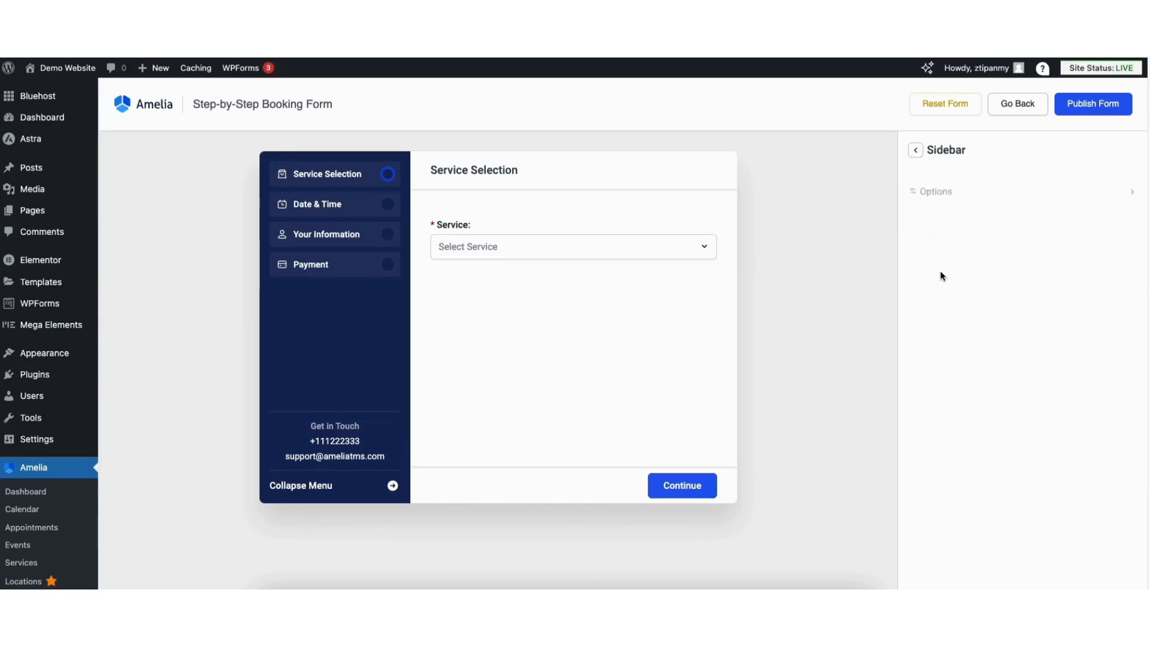
left_click(938, 214)
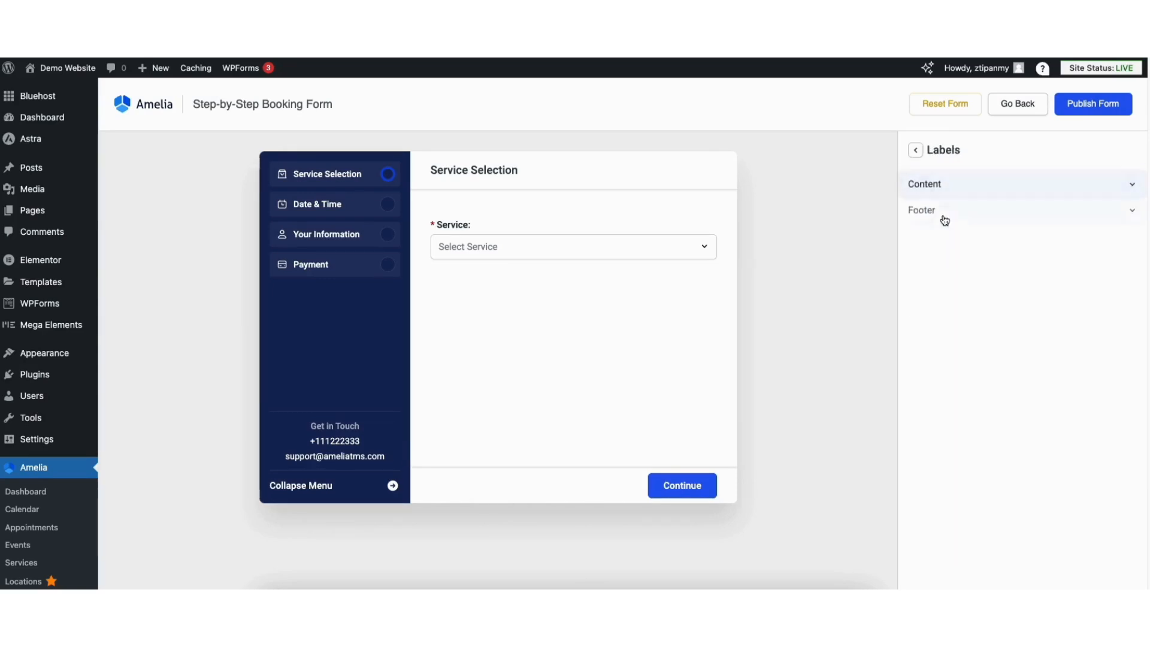
left_click(944, 219)
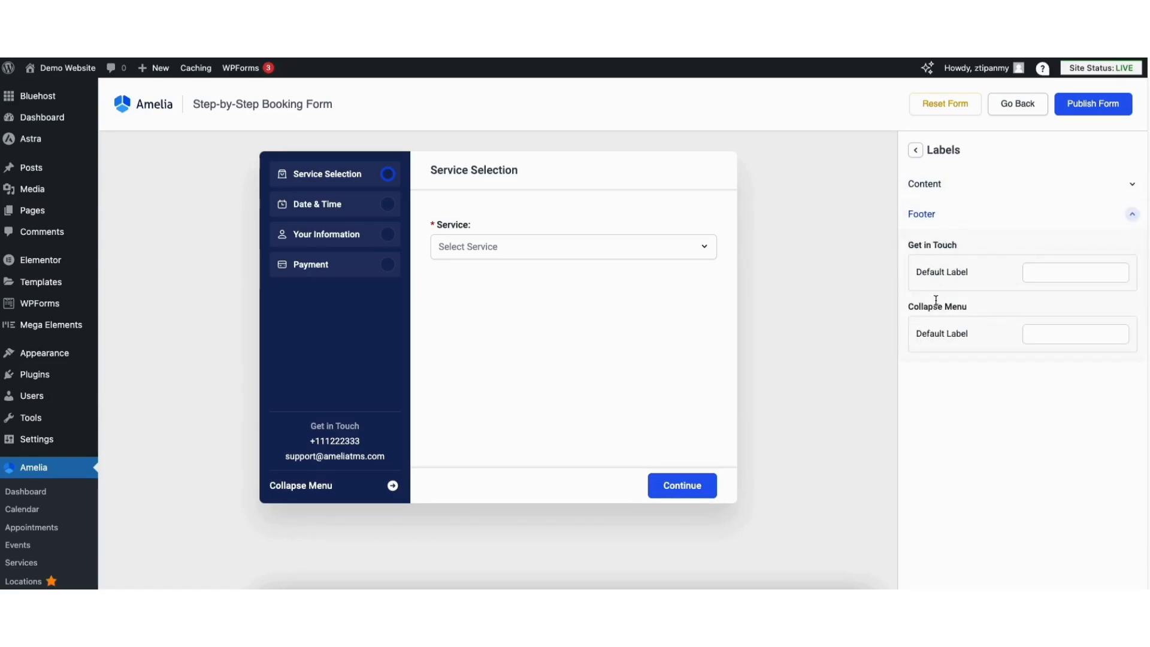
left_click(1043, 270)
type("Contact Us")
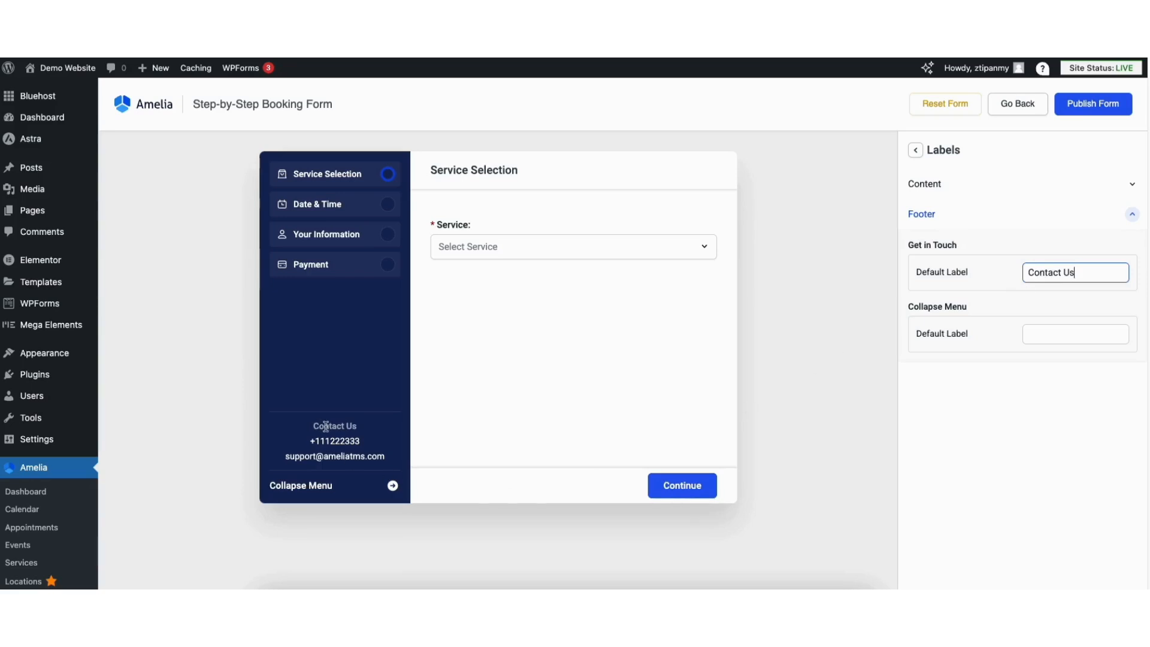
left_click(915, 150)
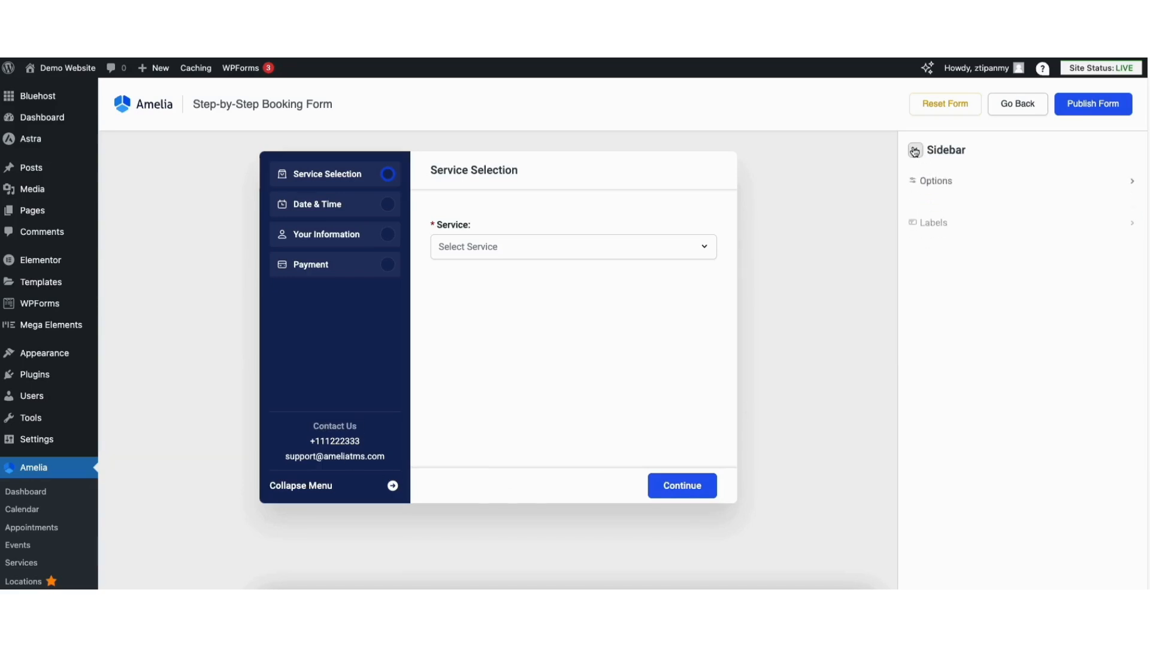
Try hiding and showing the sidebar, support heading and company phone in the booking form's sidebar options.
left_click(939, 186)
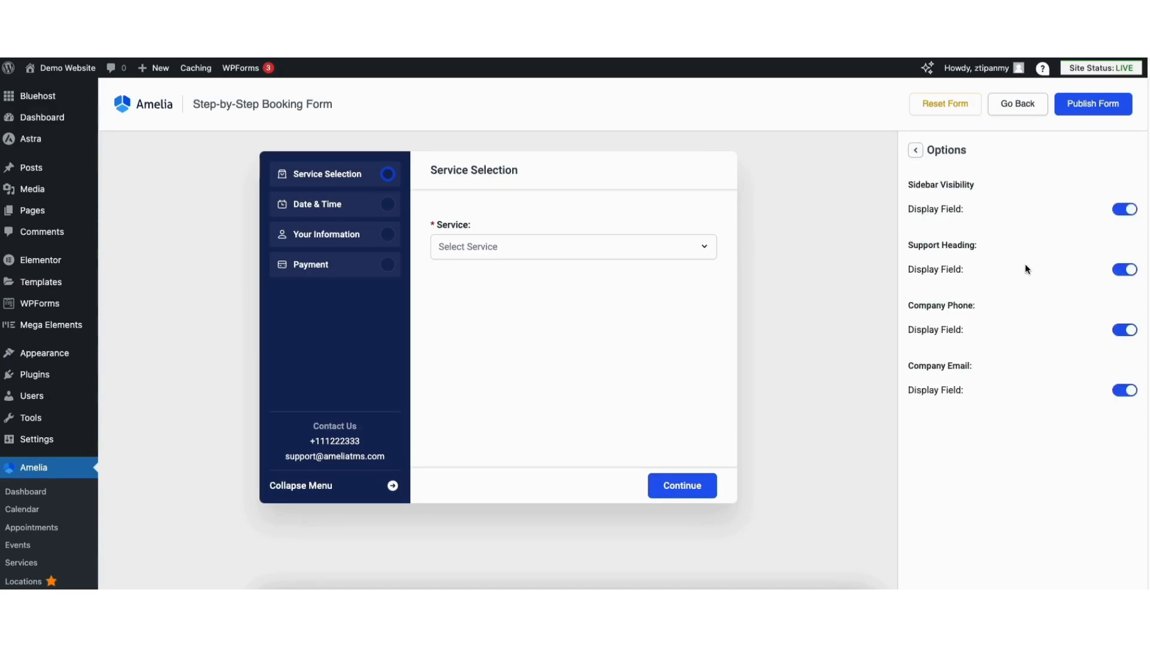
left_click(1120, 210)
left_click(1119, 212)
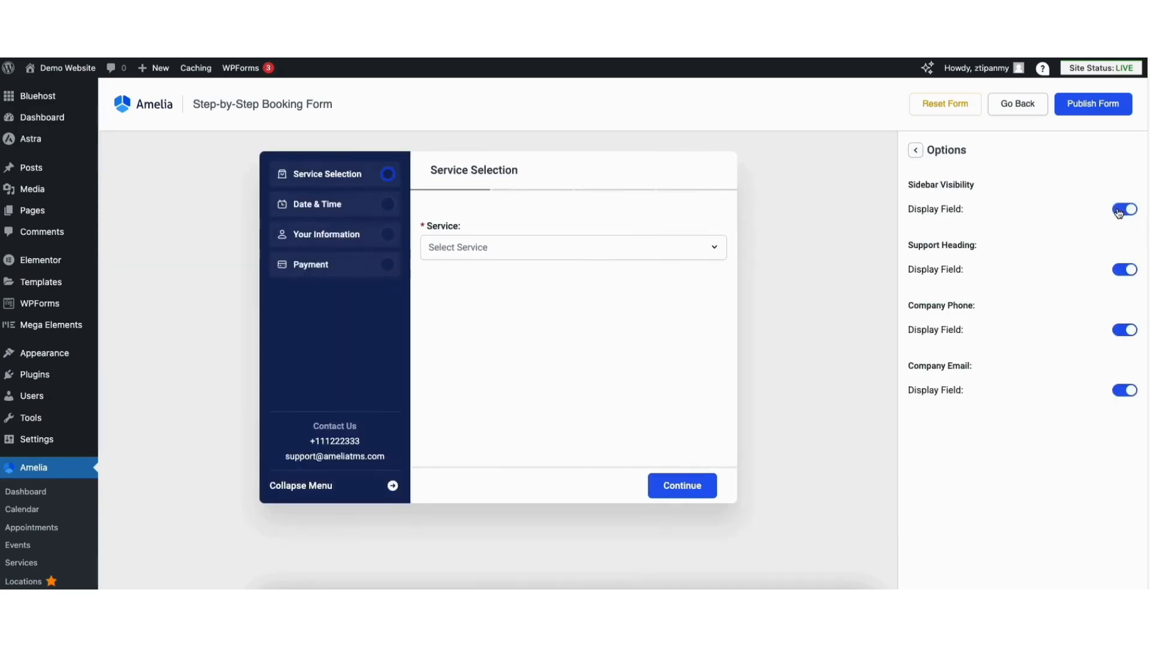
left_click(1126, 272)
left_click(1123, 273)
left_click(1125, 332)
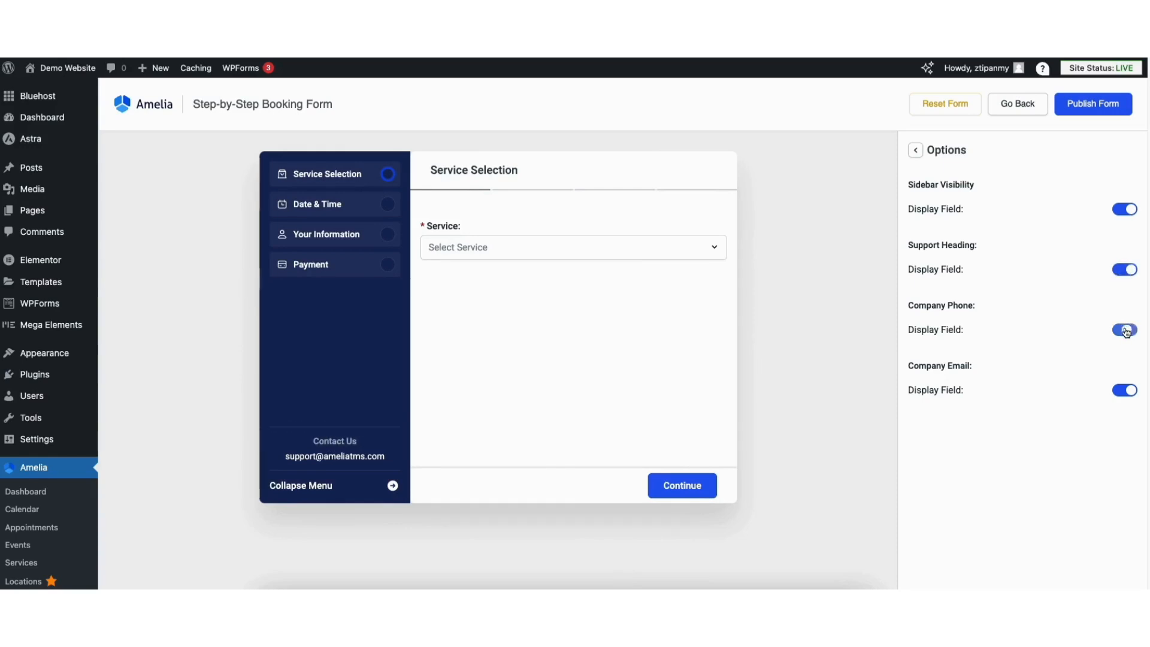
left_click(1125, 334)
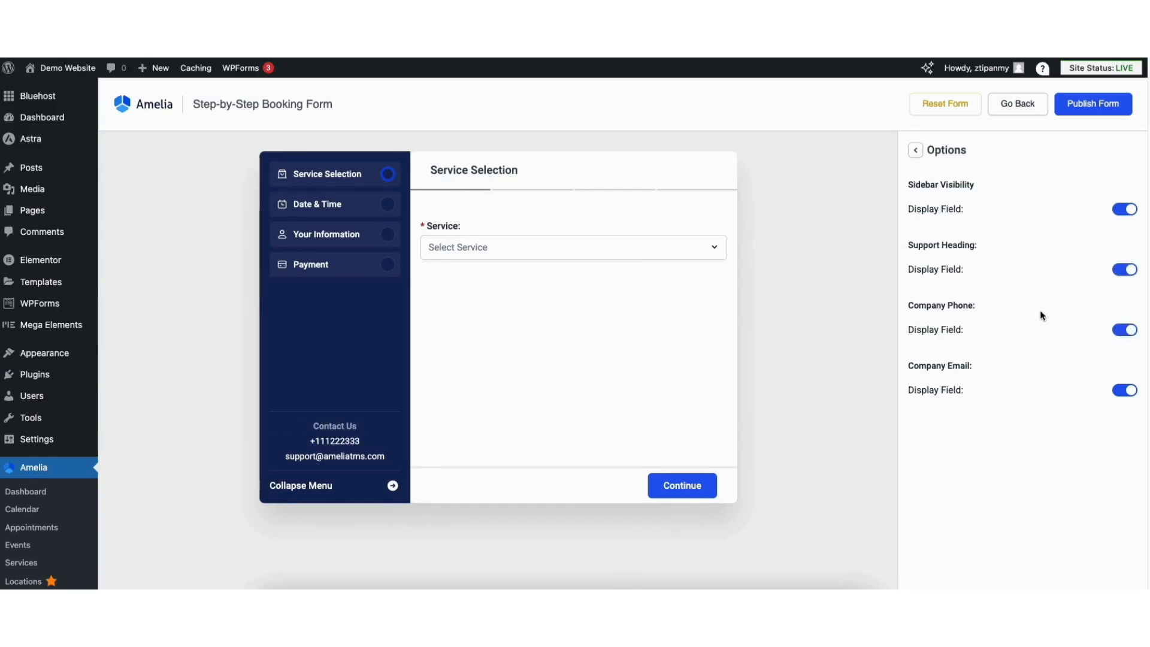
left_click(916, 150)
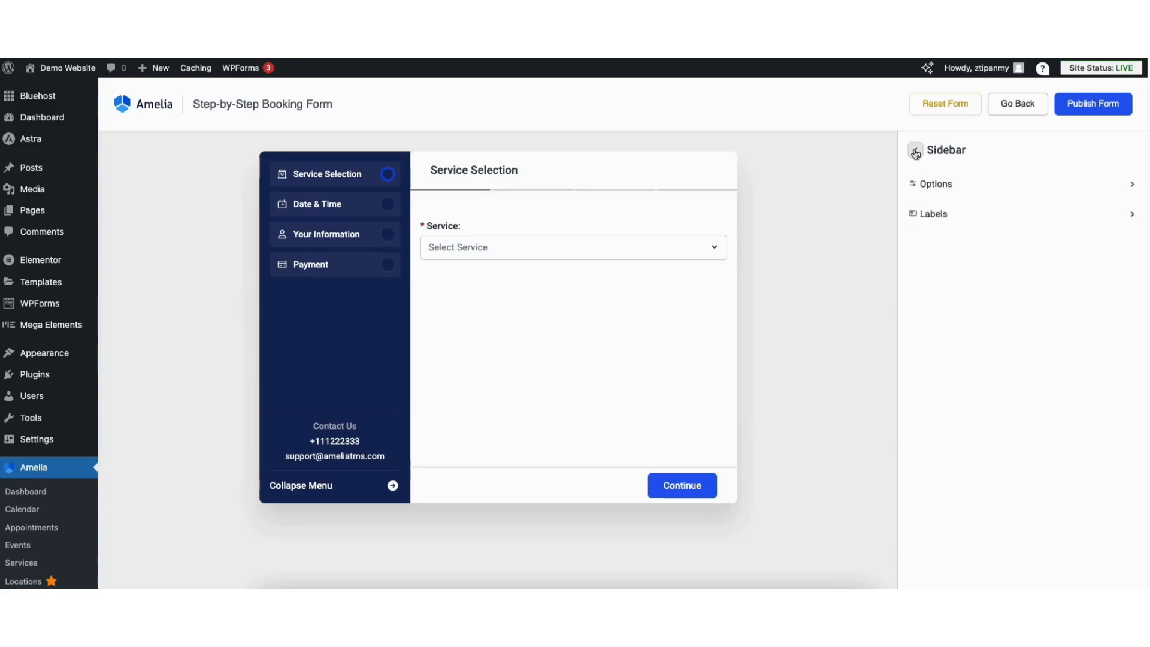
left_click(916, 151)
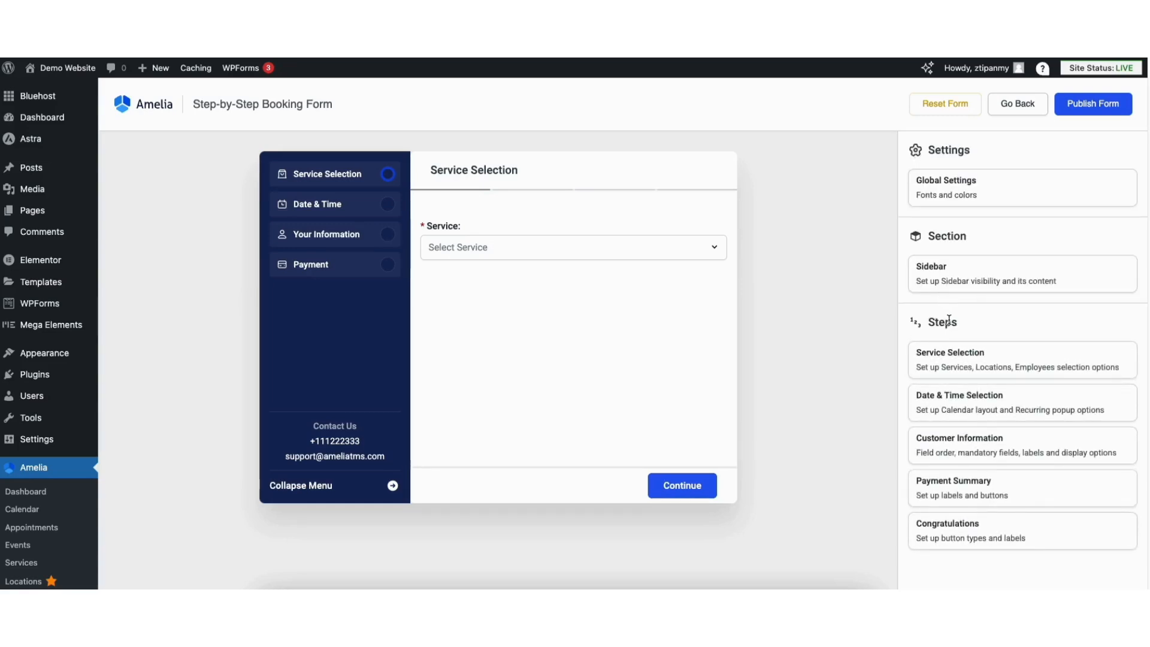
Try the Plain and Text styles for the Service Selection step's Continue button and return it to Filled.
left_click(950, 368)
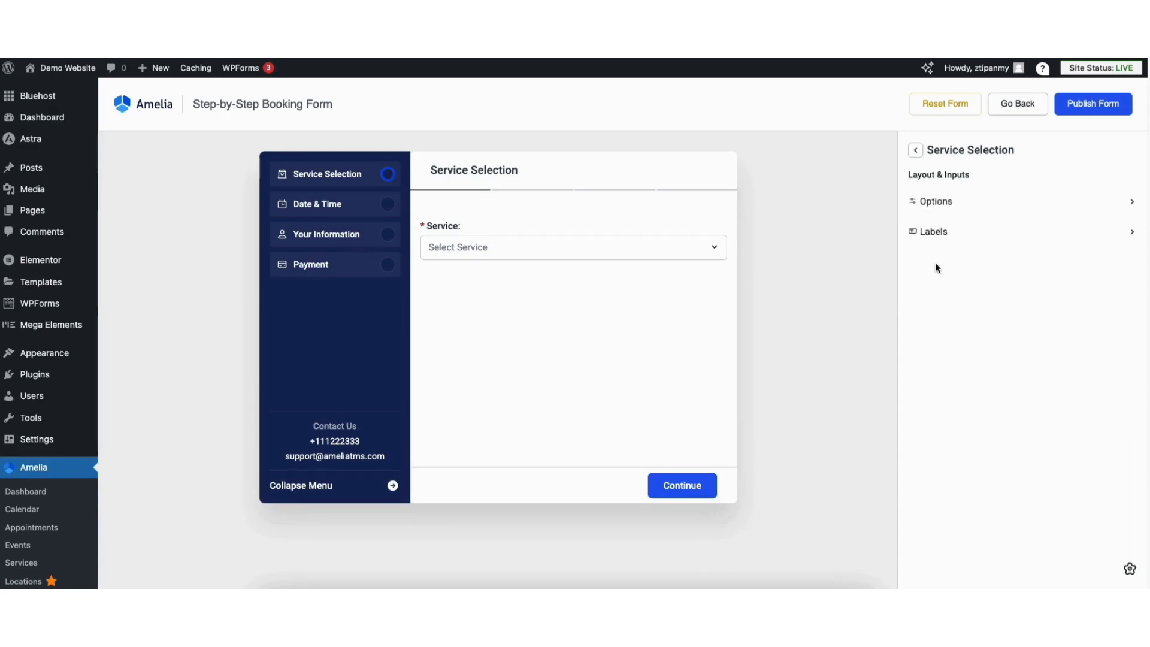
left_click(931, 202)
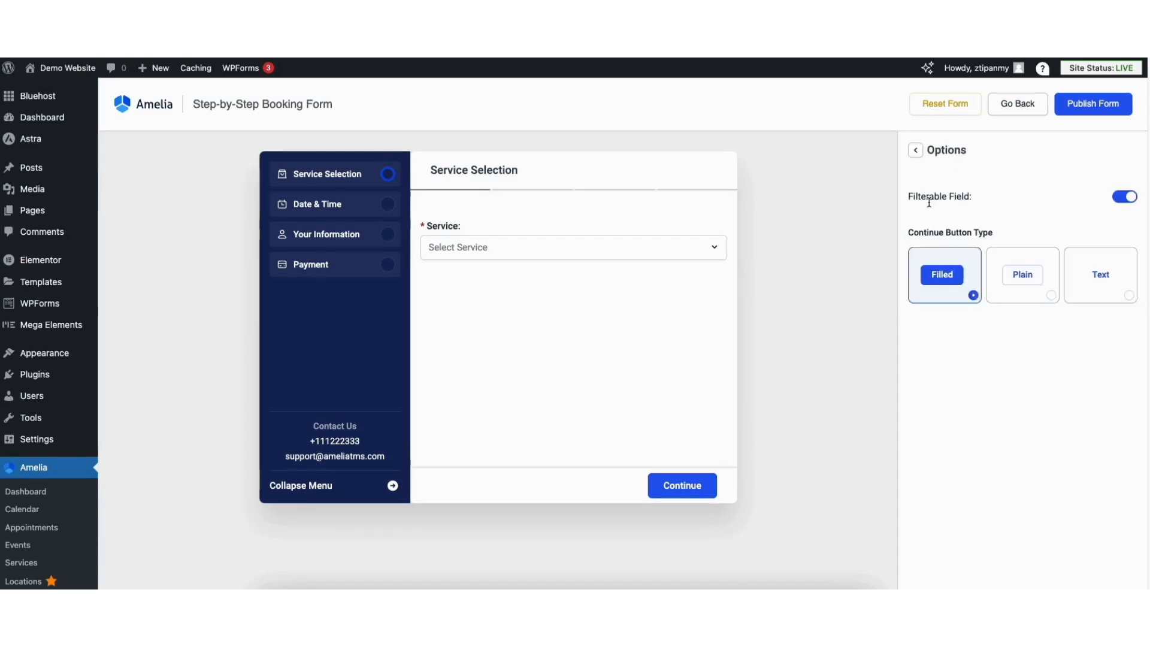
left_click(1018, 275)
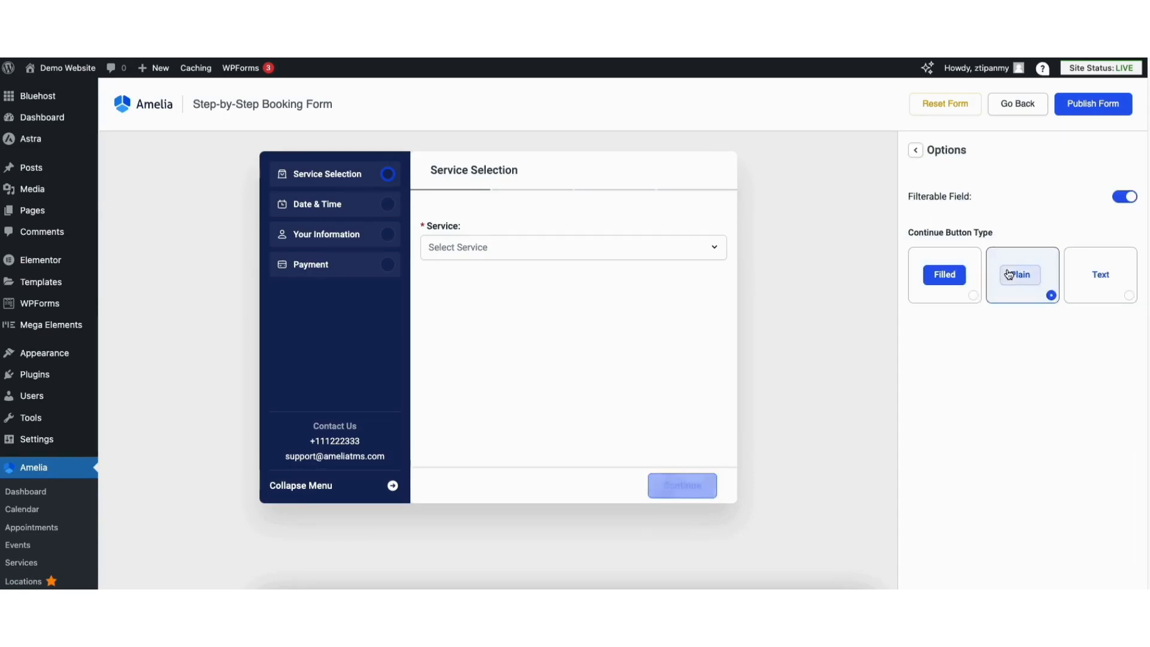
left_click(1086, 288)
left_click(945, 275)
left_click(915, 150)
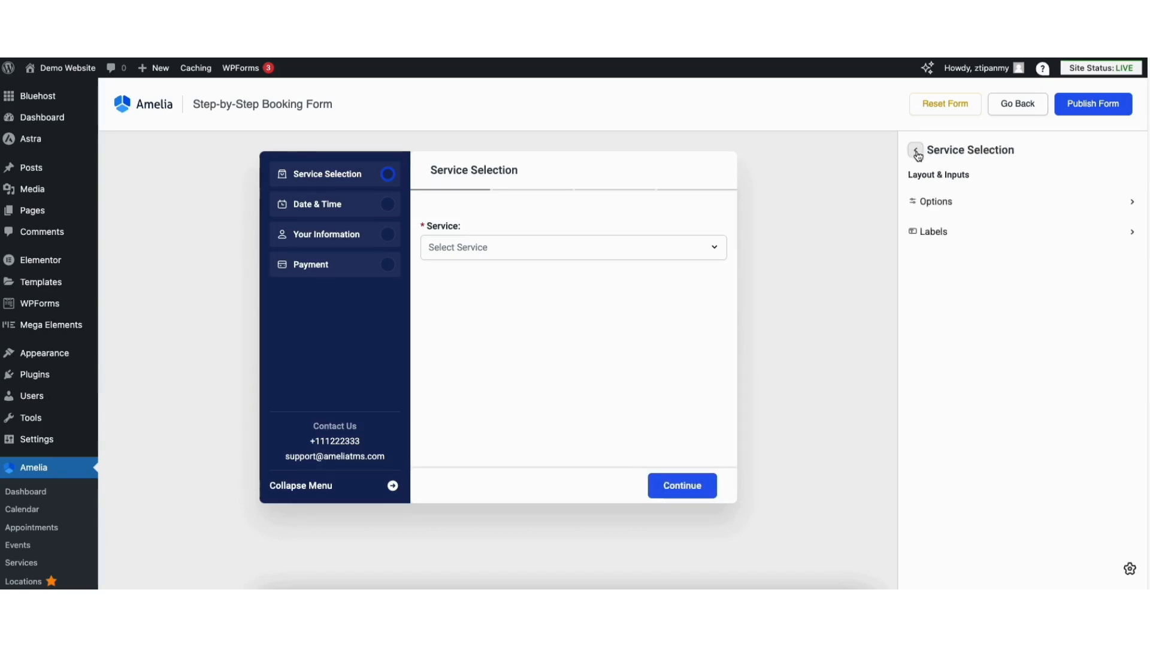
Examine the Service Selection step's label settings for the title, input fields and dropdowns, comparing them with the service list in the preview.
left_click(933, 233)
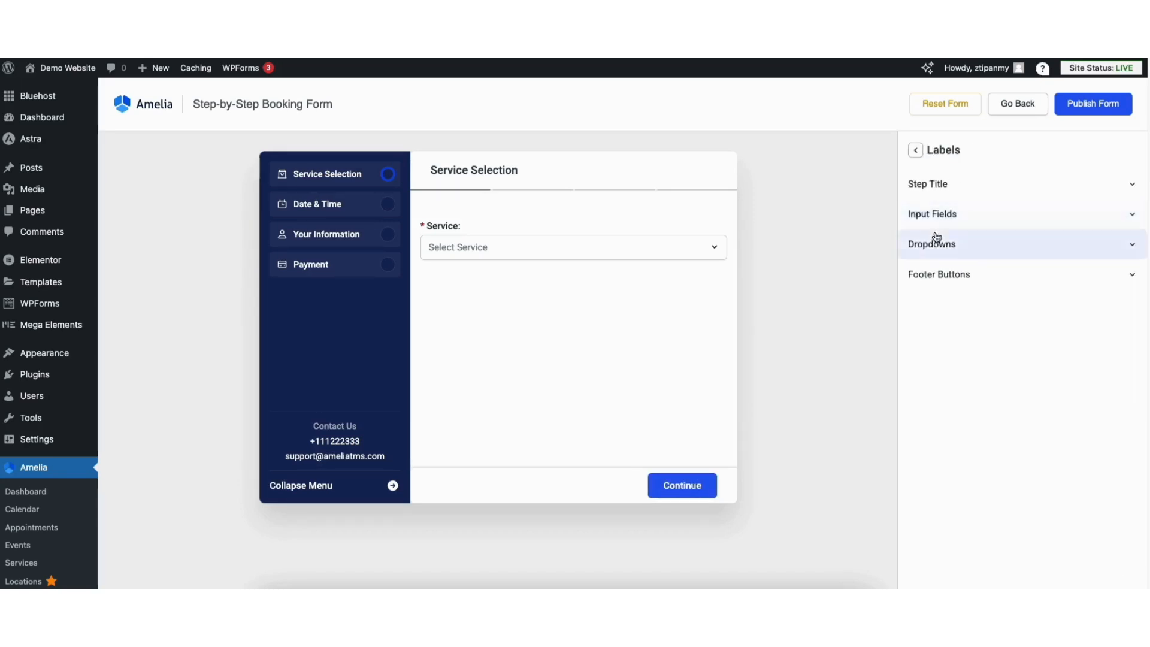
left_click(950, 186)
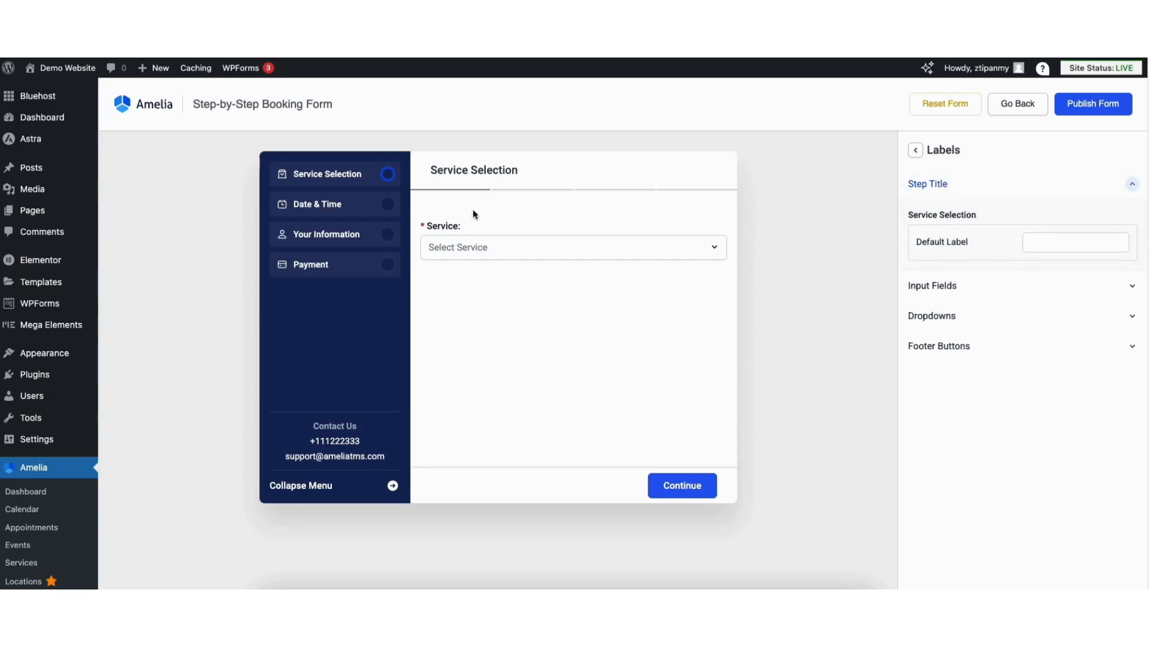
left_click(942, 288)
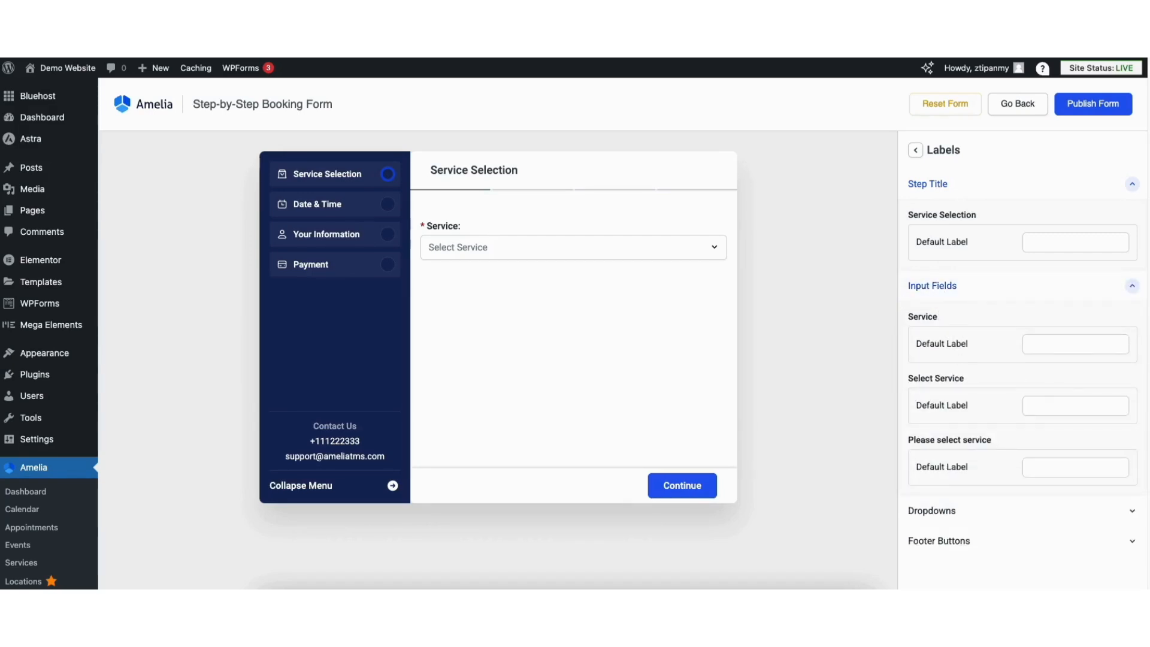
scroll(569, 360, "down", 2)
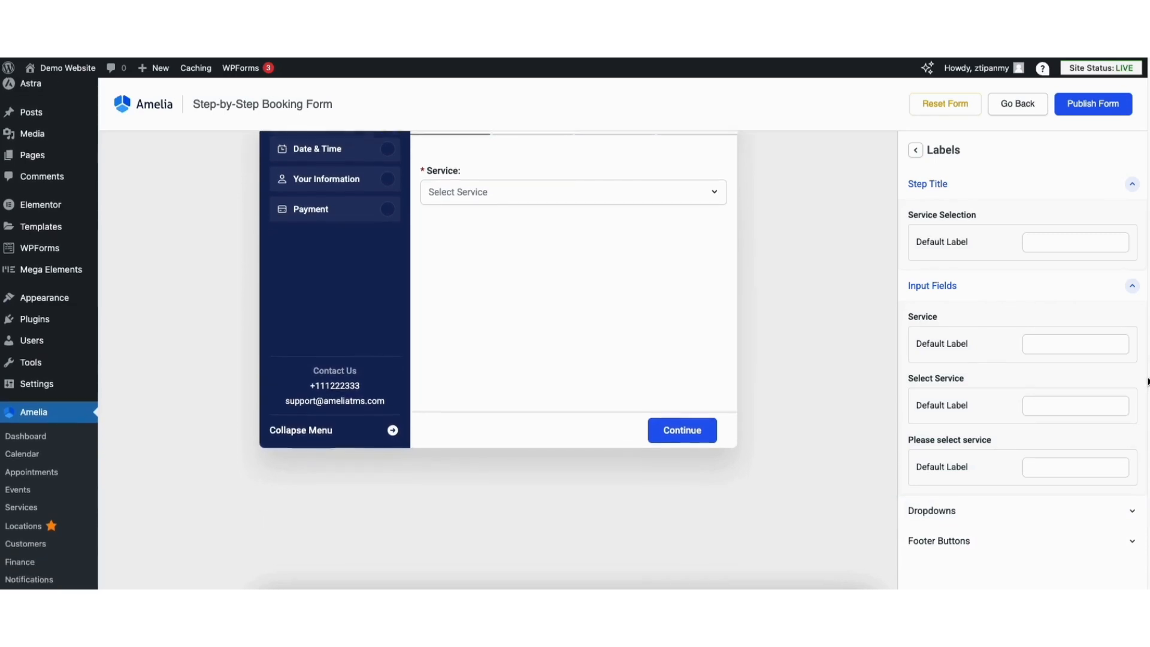
left_click(932, 511)
left_click(494, 195)
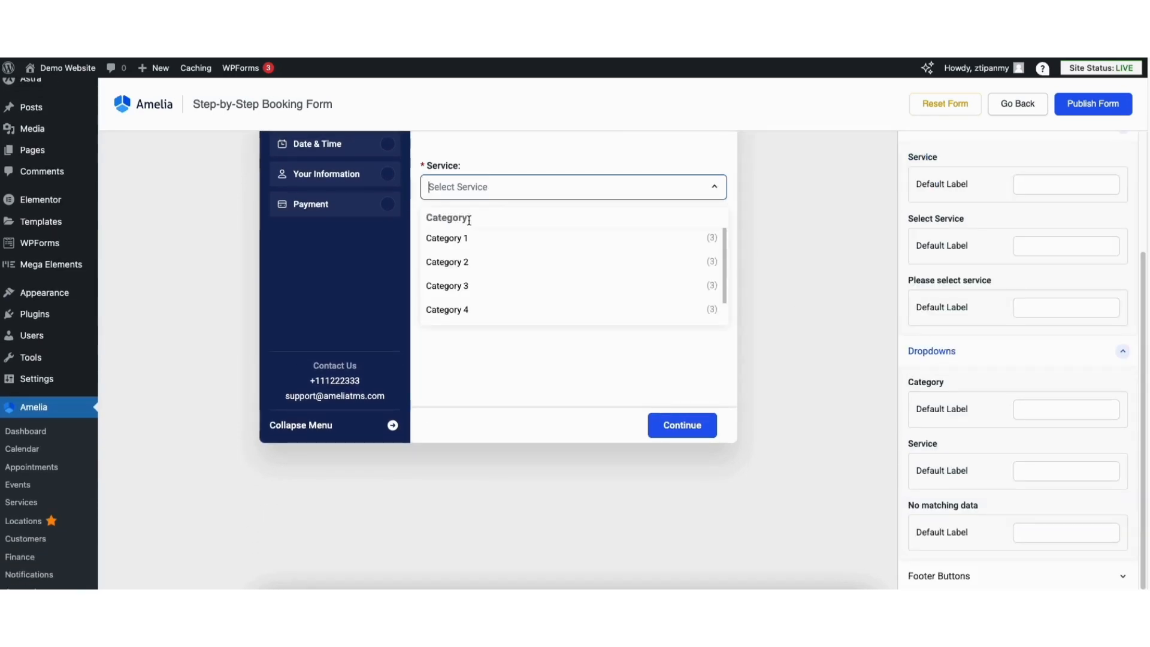
left_click_drag(724, 246, 721, 271)
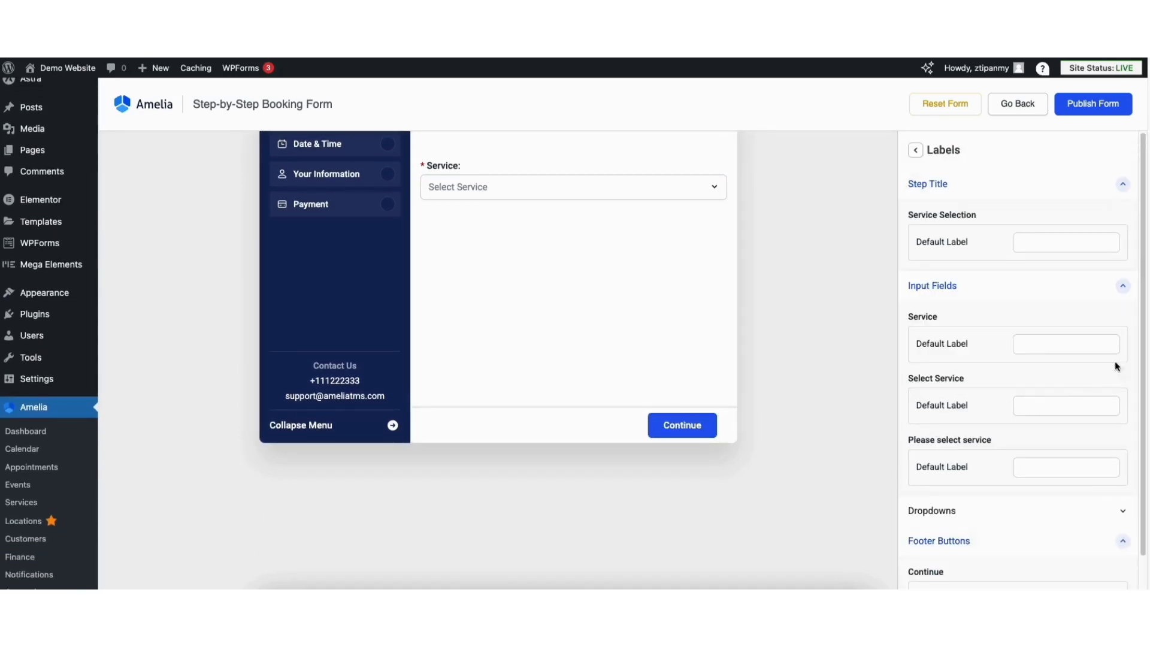
Check the Service Selection step's Continue button label setting and return to the overview of form settings.
scroll(1126, 390, "down", 2)
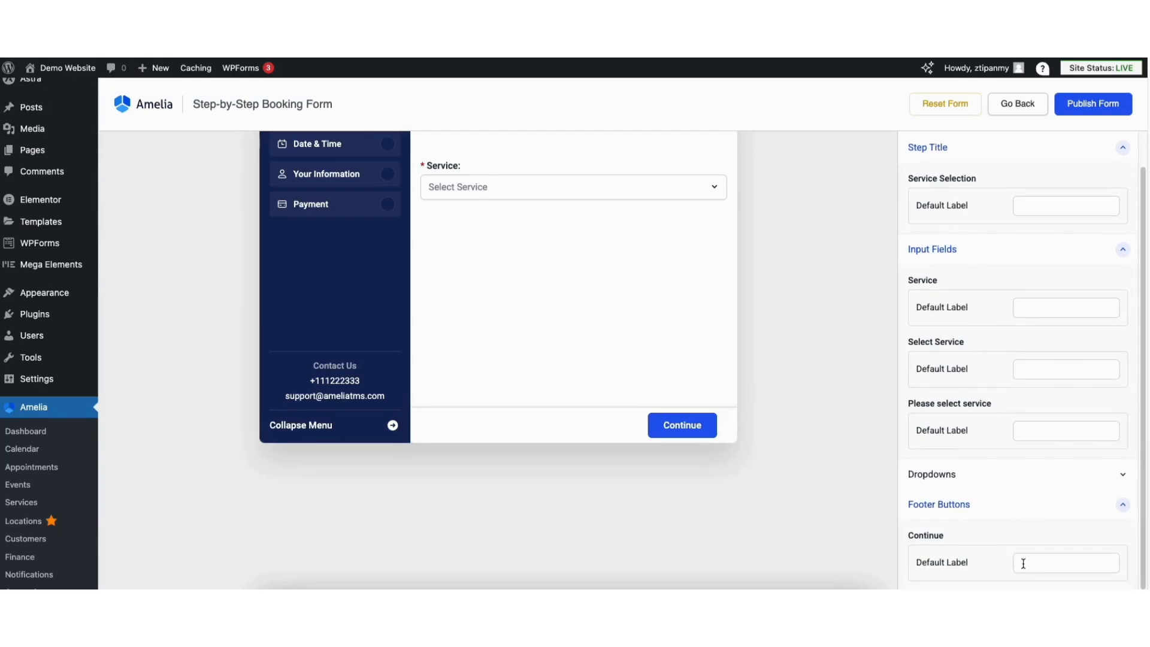
scroll(1018, 360, "up", 3)
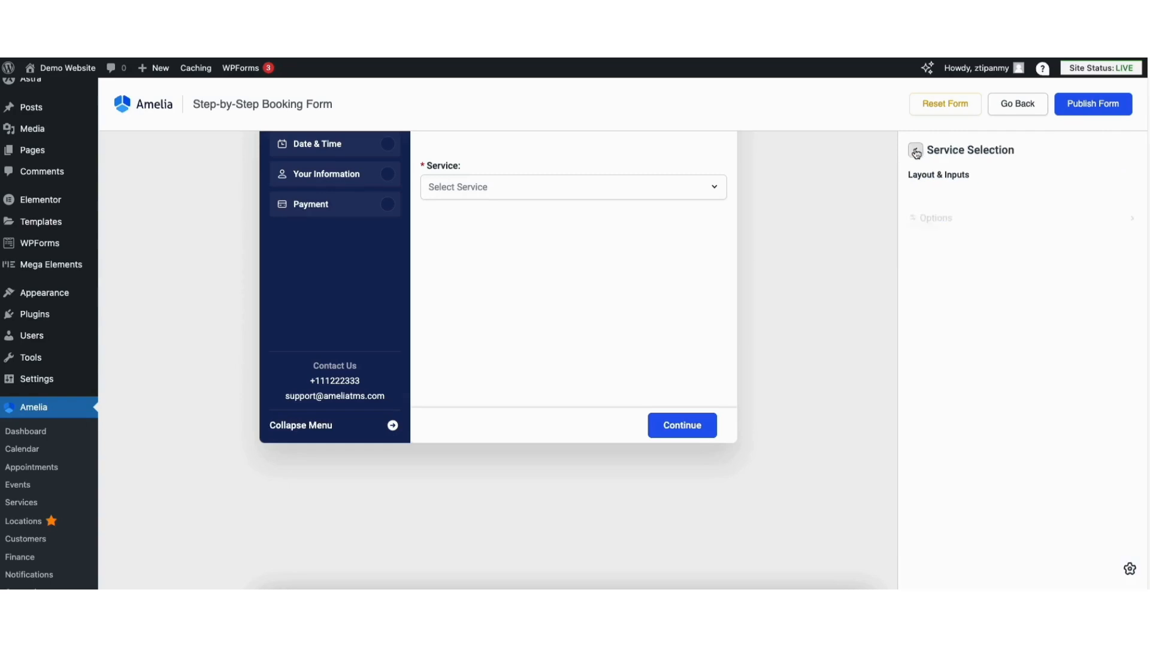
left_click(916, 150)
left_click(918, 149)
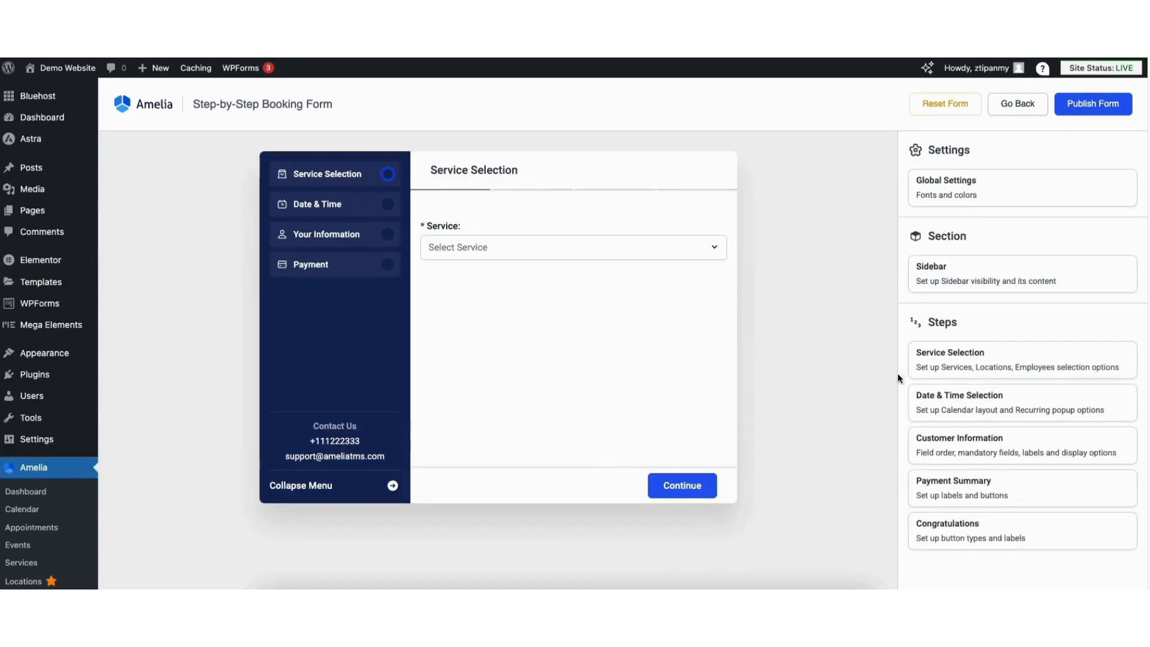
Try hiding and showing the calendar slot end time in the Date & Time Selection step's options.
left_click(940, 398)
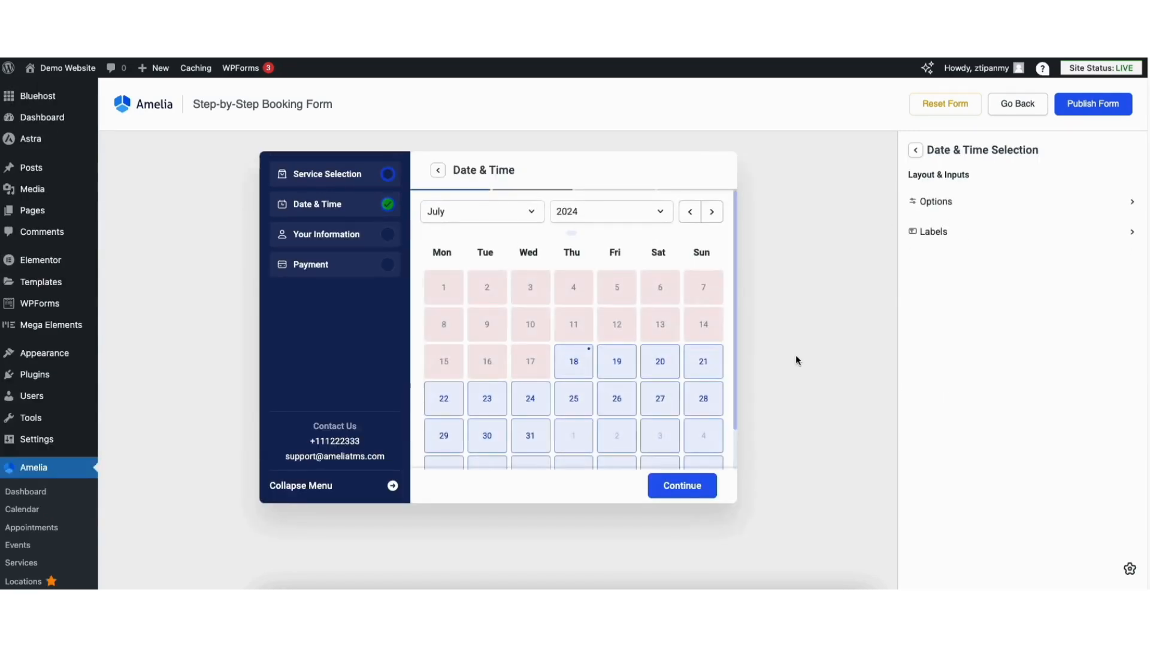
left_click(936, 202)
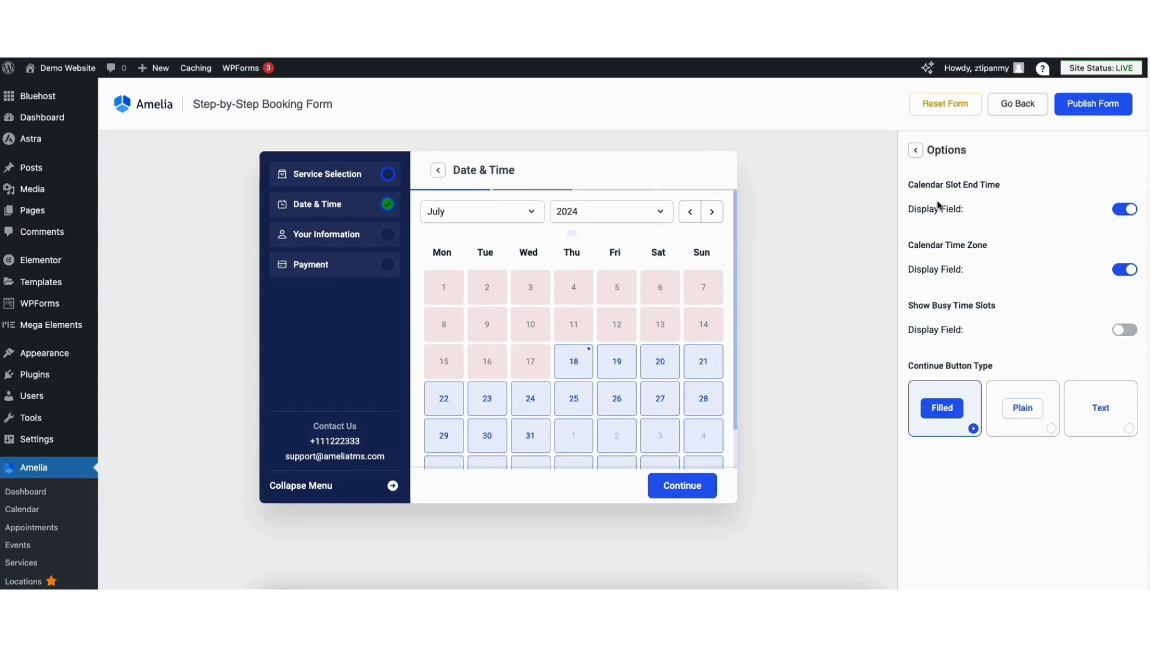
left_click(1120, 211)
left_click(1121, 211)
left_click(915, 151)
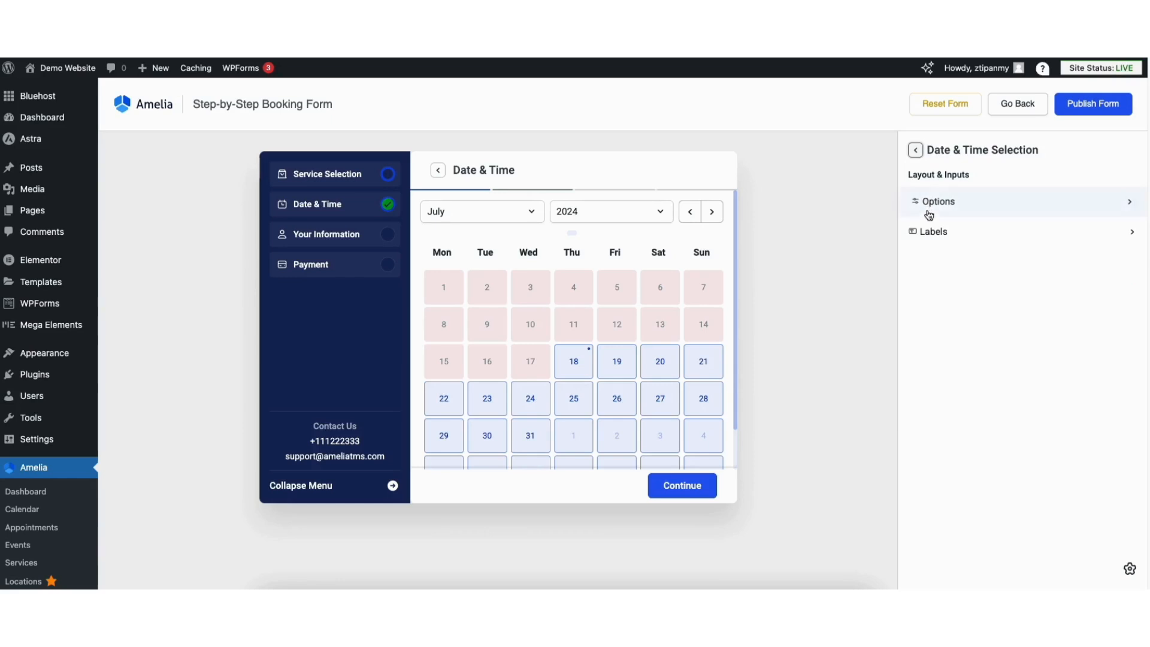
Examine the Date & Time Selection step's label settings for the step title, step content and footer buttons.
left_click(938, 236)
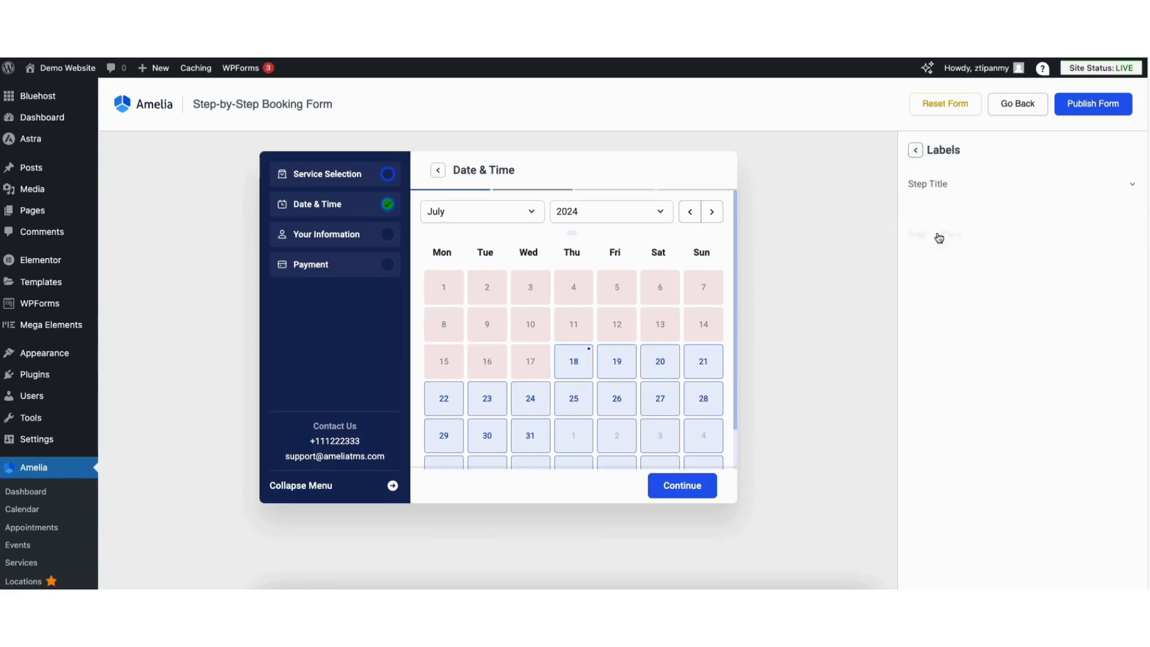
left_click(941, 184)
left_click(947, 286)
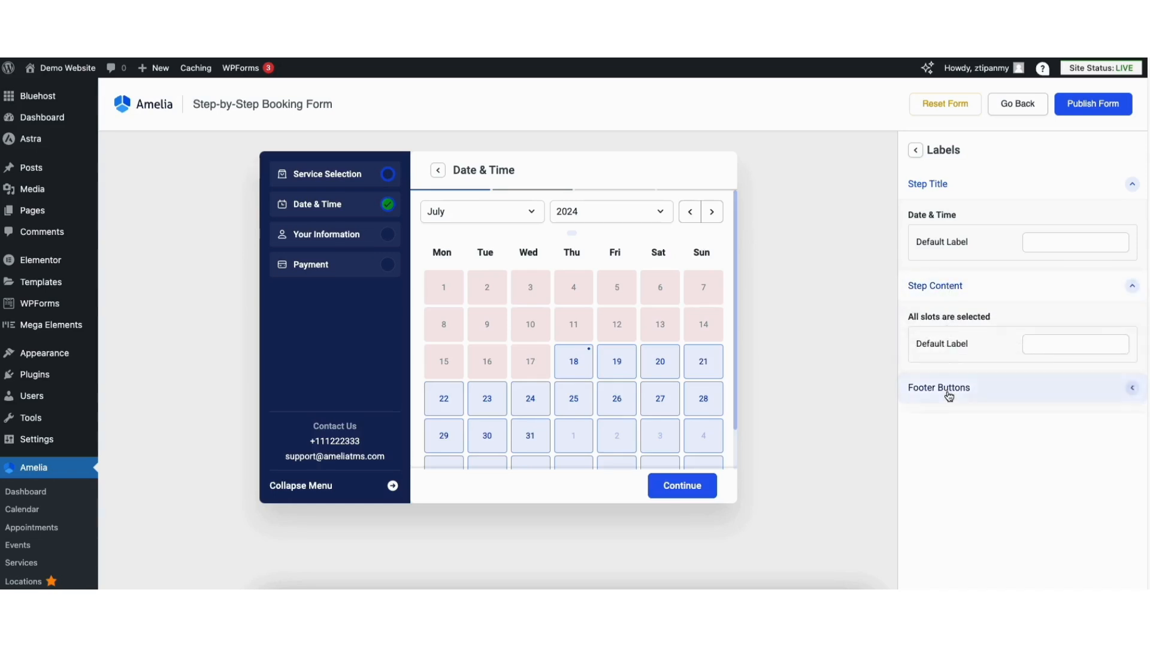
left_click(948, 396)
left_click(916, 151)
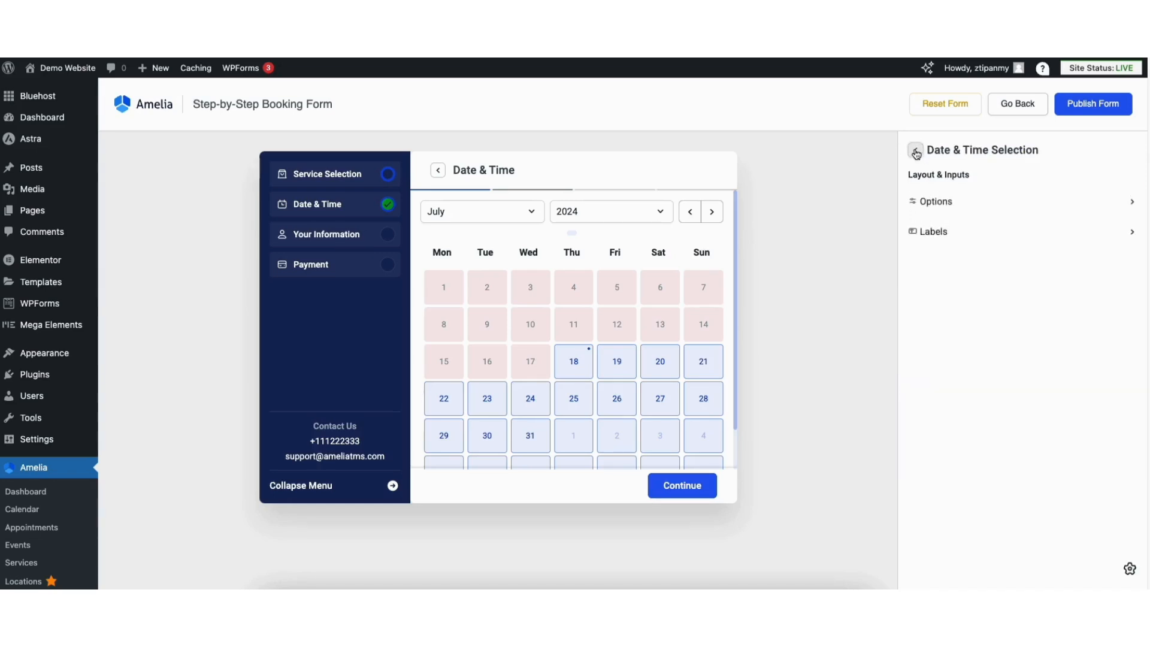
left_click(916, 151)
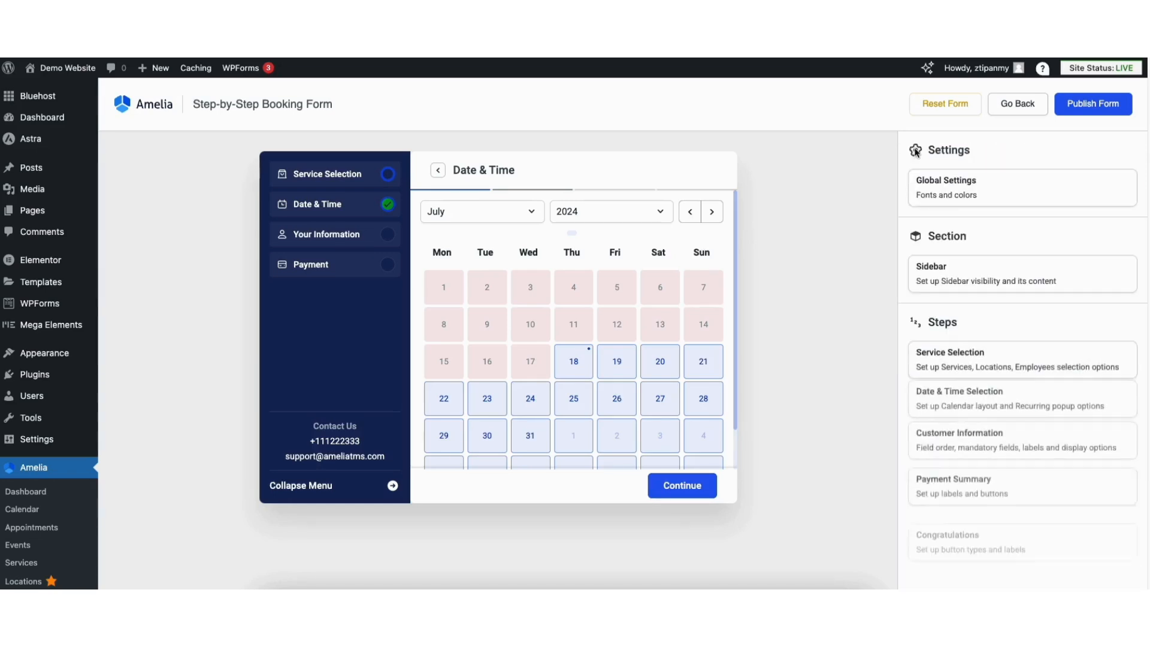
Examine the Customer Information step's field order and its options for mandatory fields, displayed fields and Continue button type.
left_click(942, 445)
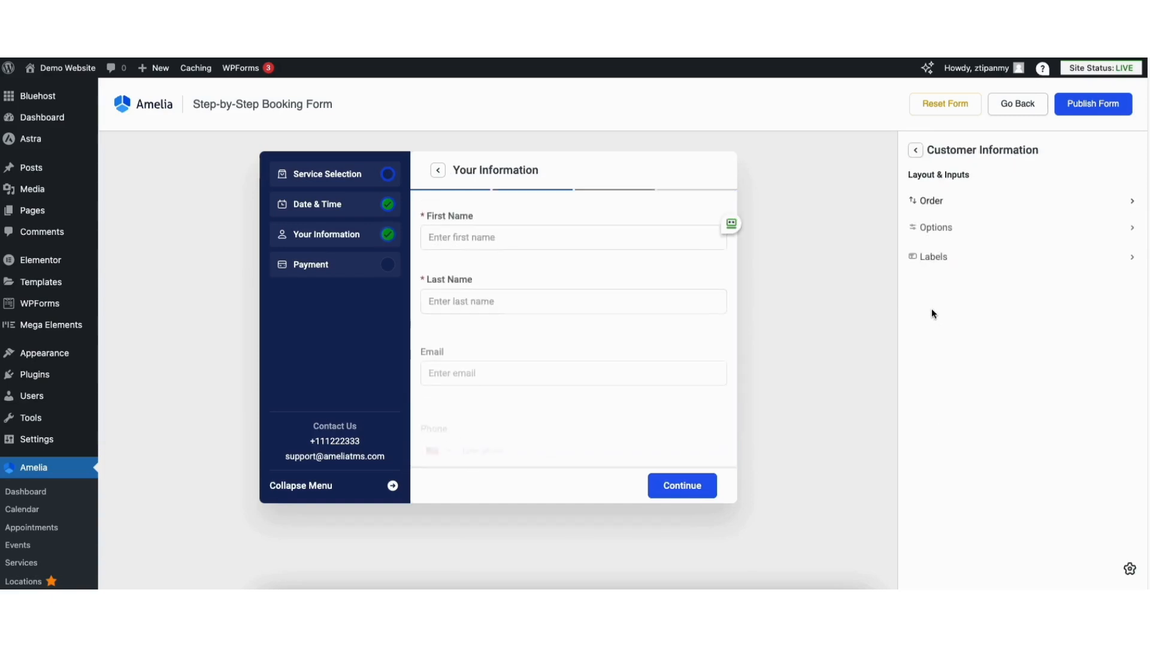
left_click(936, 202)
mouse_move(1130, 186)
left_mouse_down()
mouse_move(1122, 208)
mouse_move(1130, 186)
left_mouse_up()
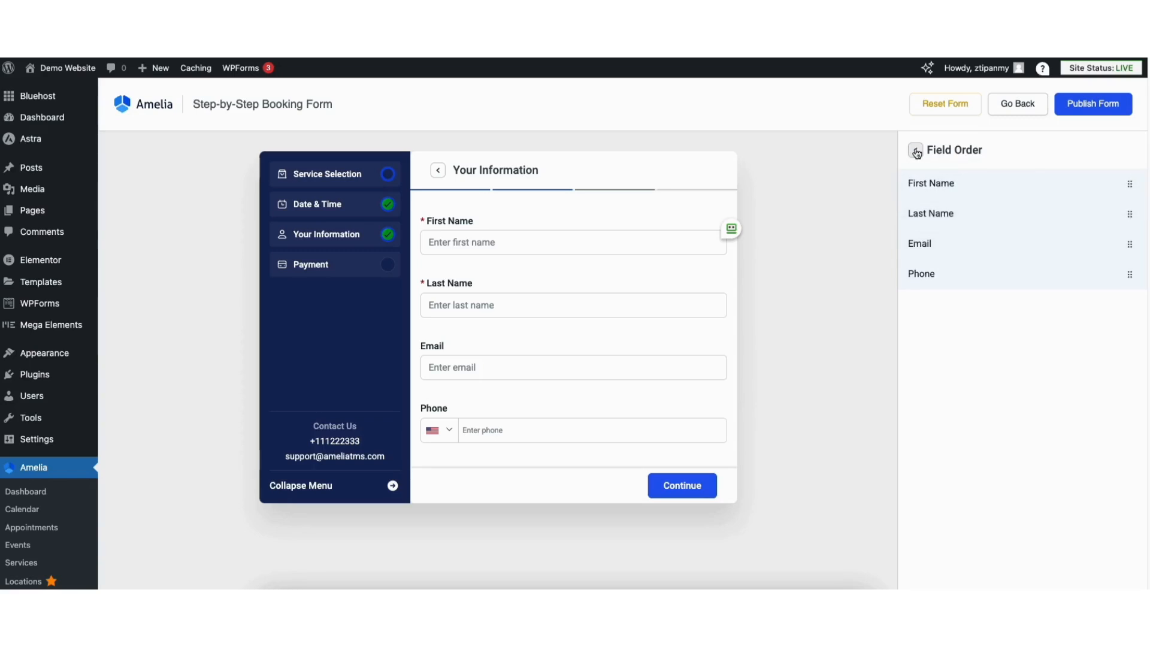
left_click(916, 151)
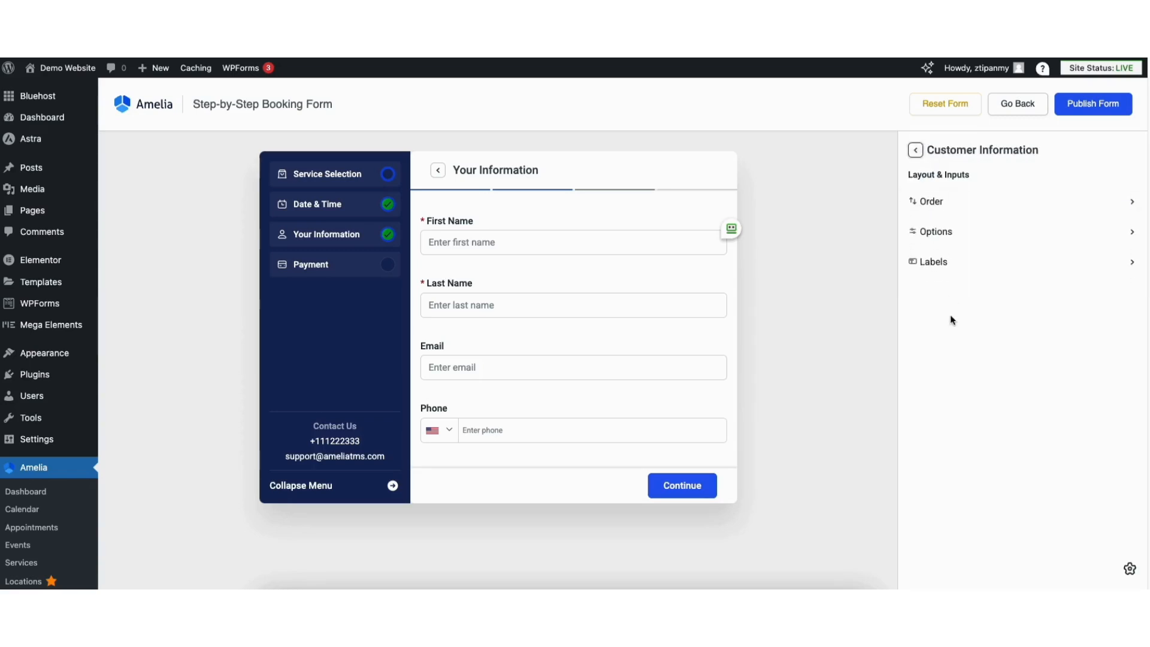
left_click(946, 231)
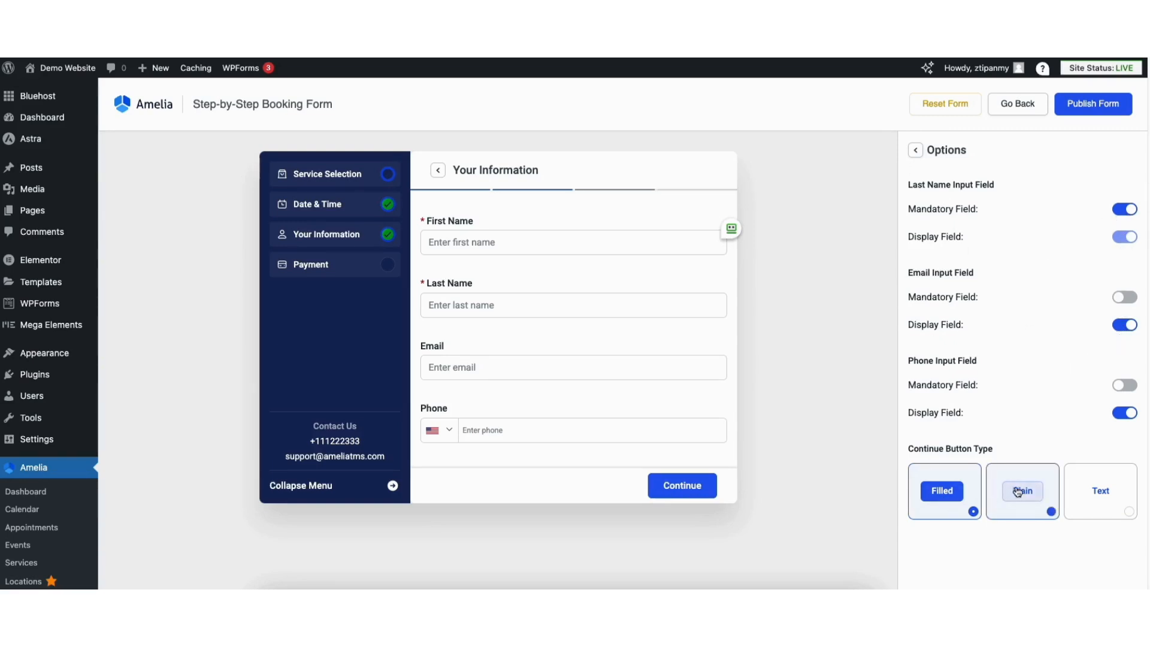
left_click(915, 151)
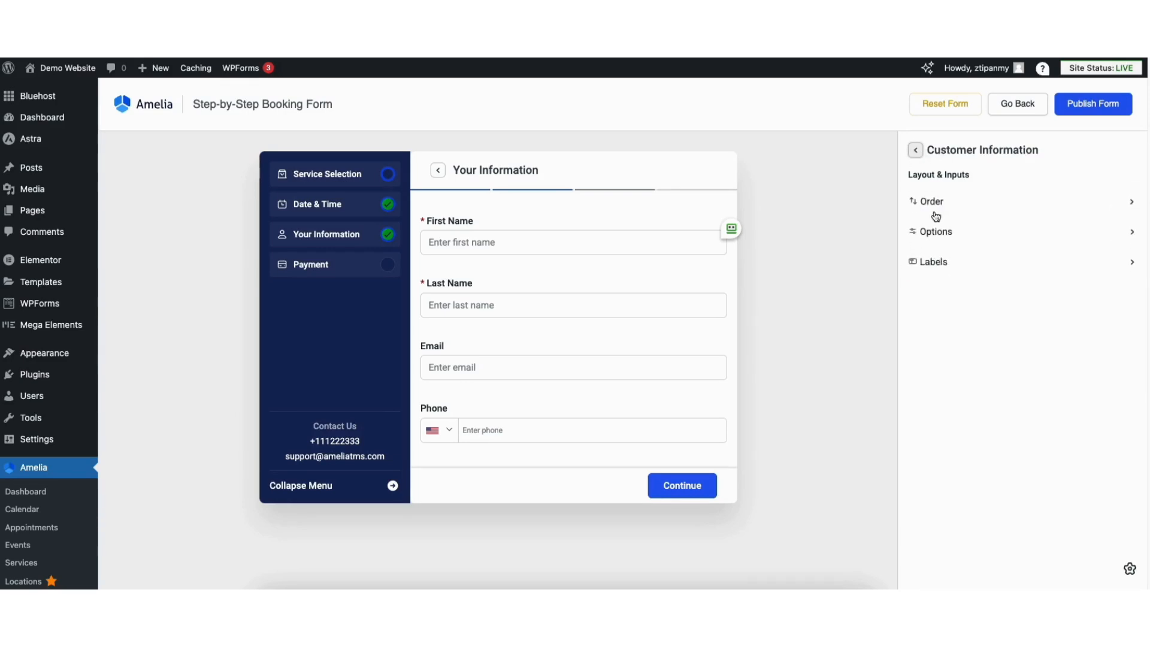
Examine the Customer Information step's label settings for the step title, input fields and footer buttons.
left_click(934, 262)
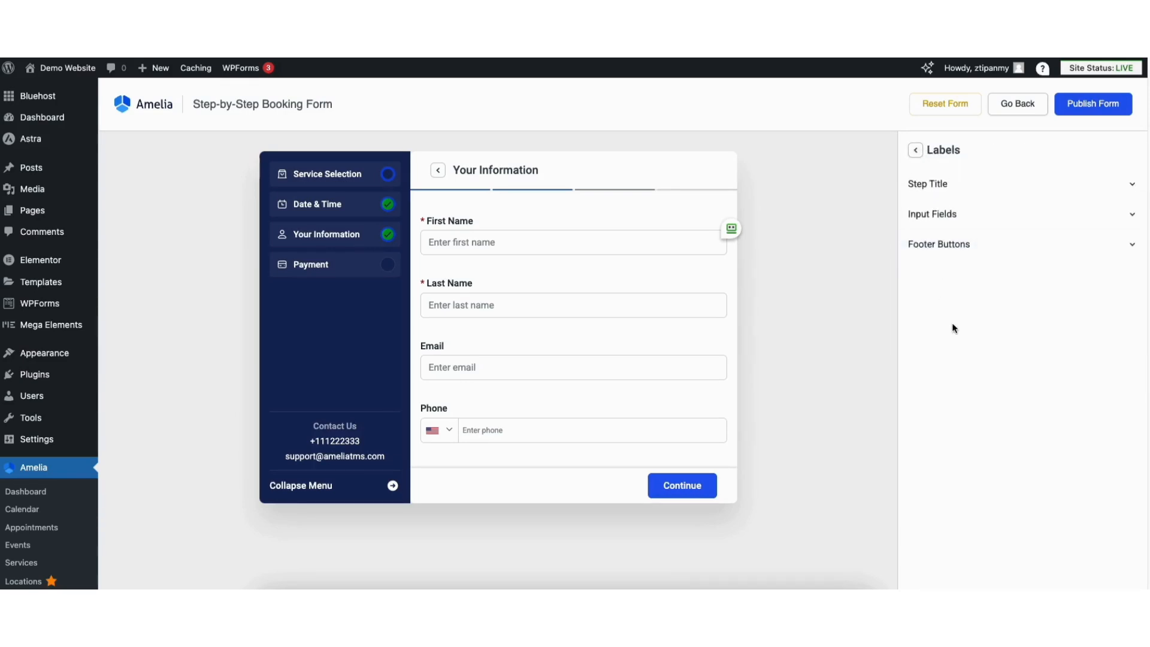
left_click(940, 190)
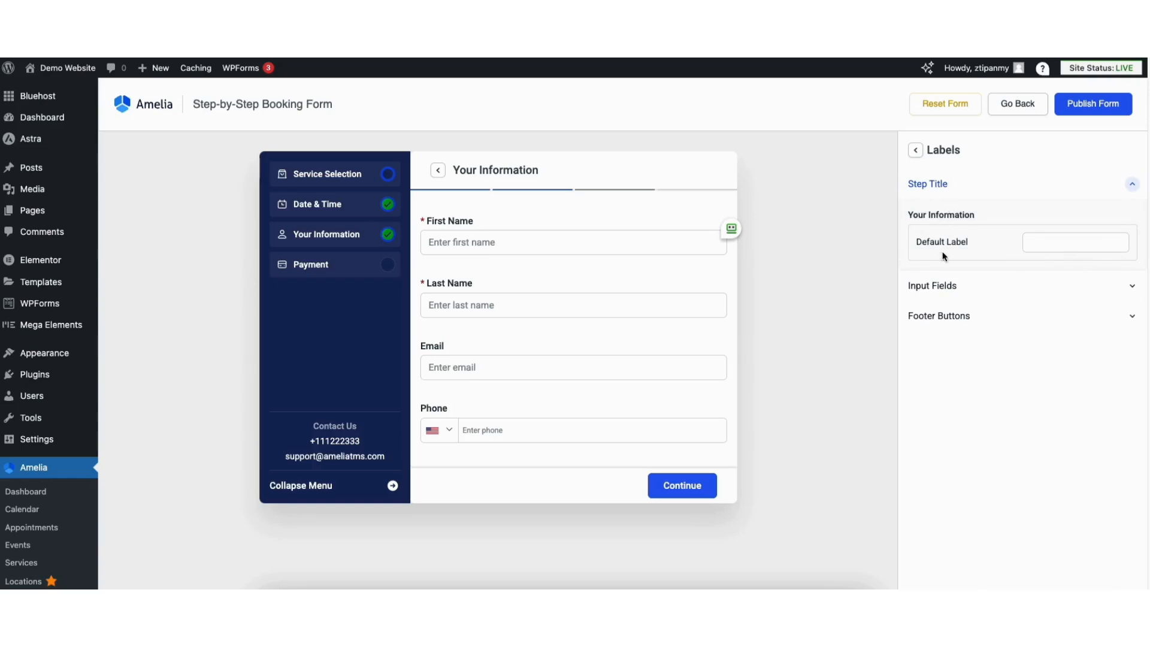
left_click(945, 288)
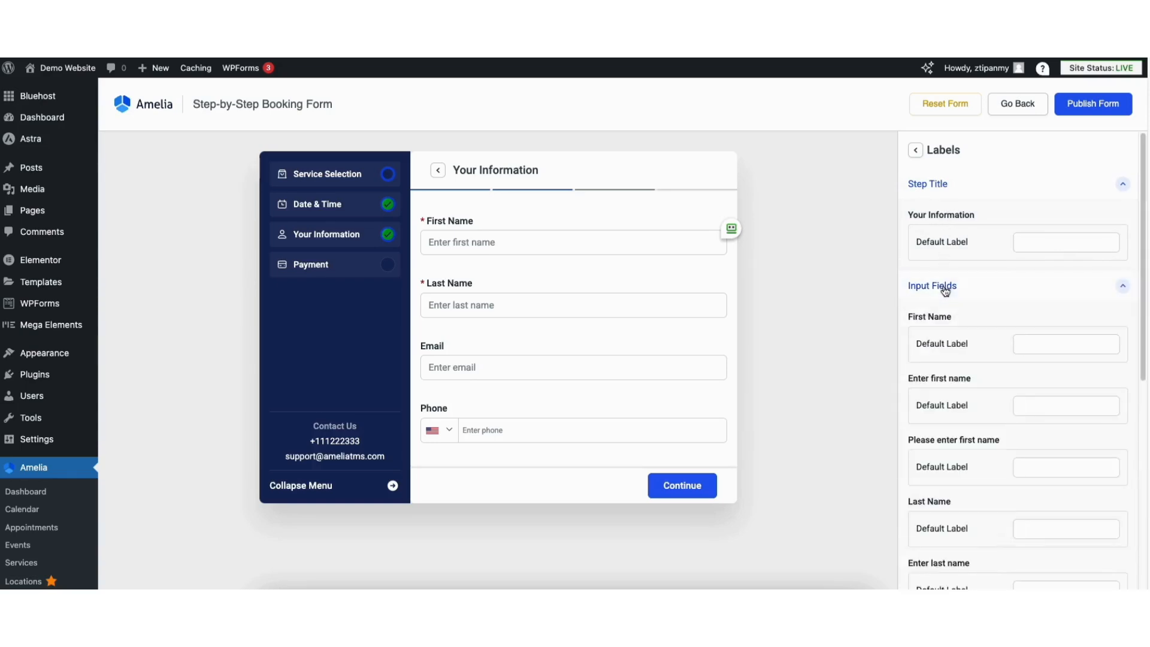
left_click(1124, 289)
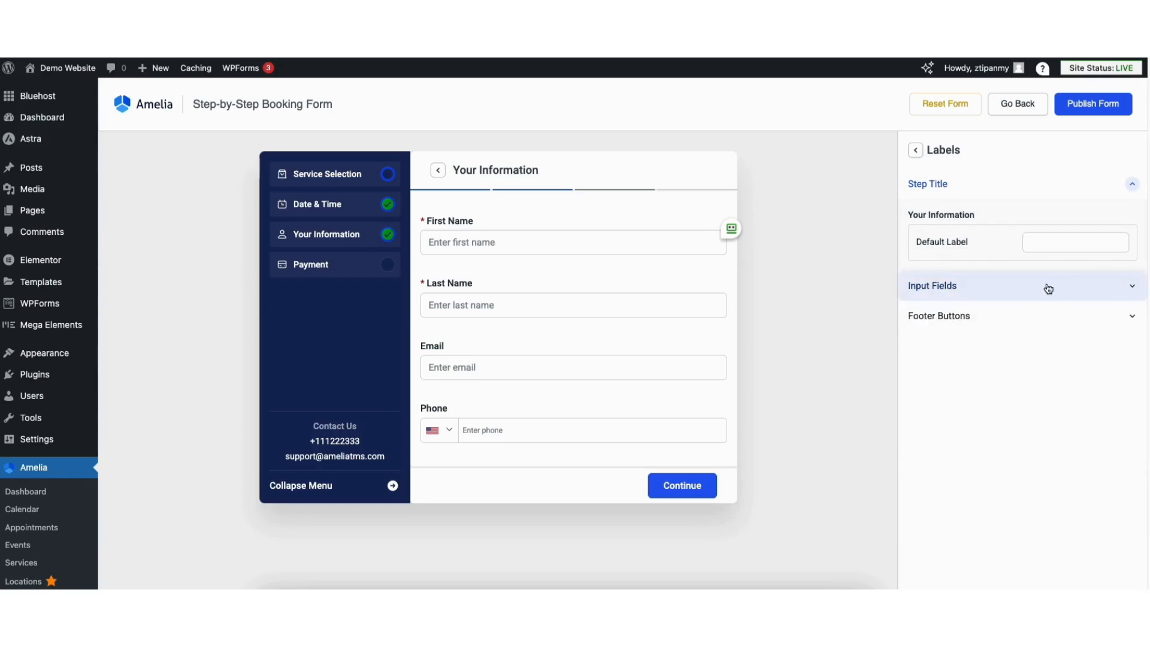
left_click(971, 317)
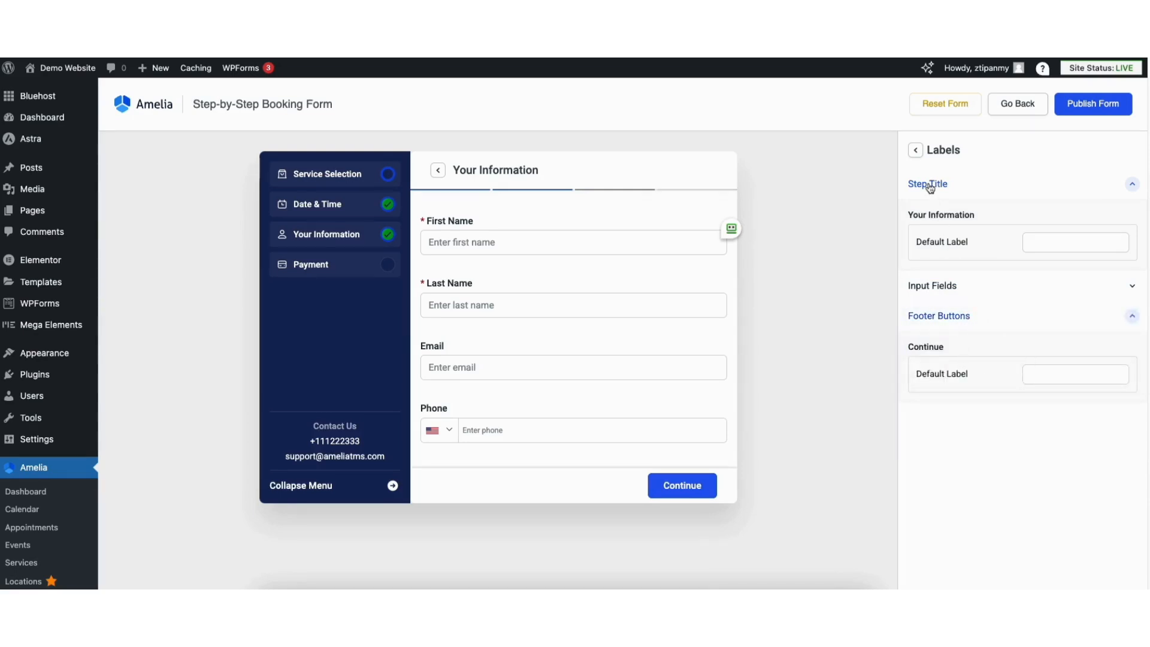
left_click(916, 150)
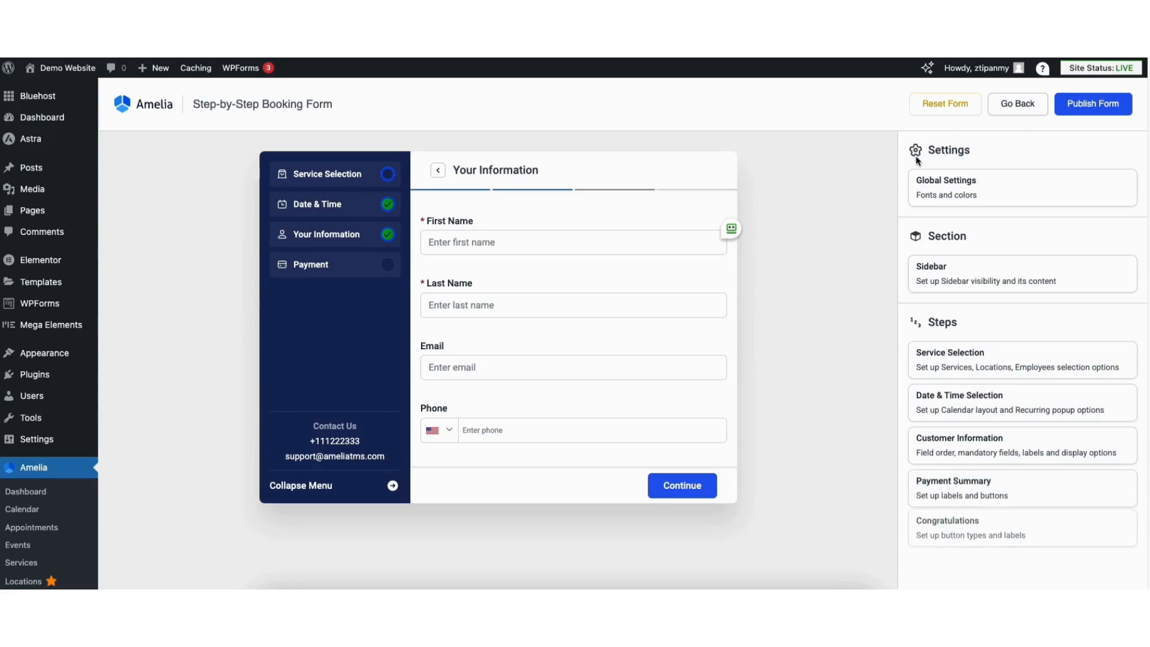
Examine the Continue button type options of the Payment Summary step.
left_click(945, 488)
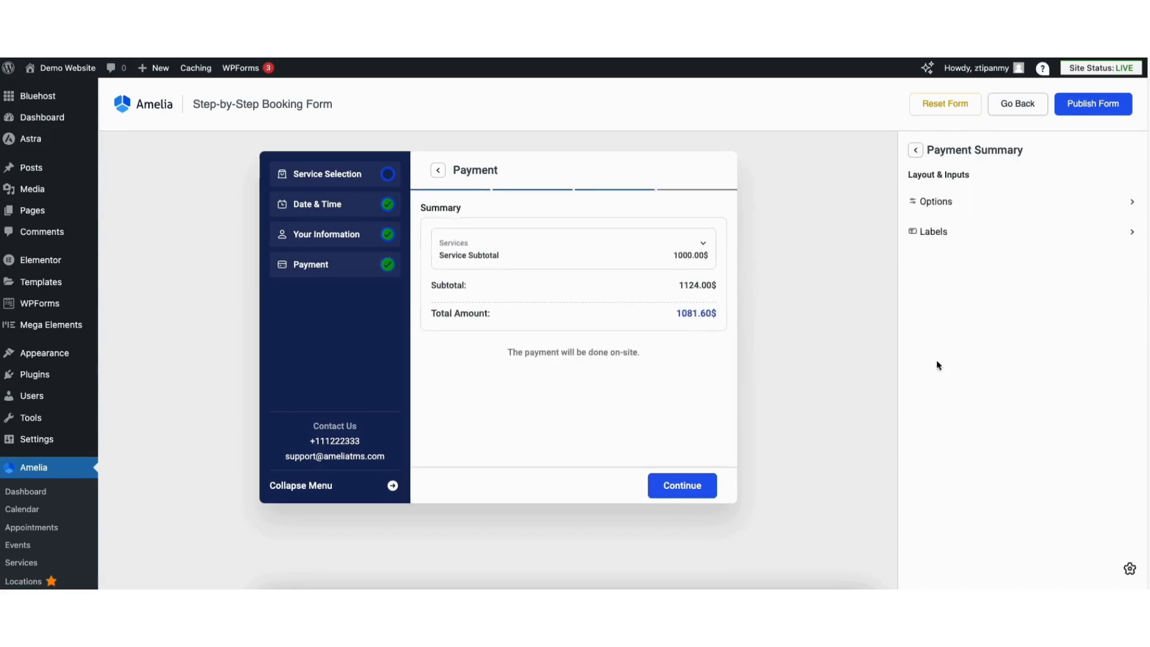
left_click(931, 201)
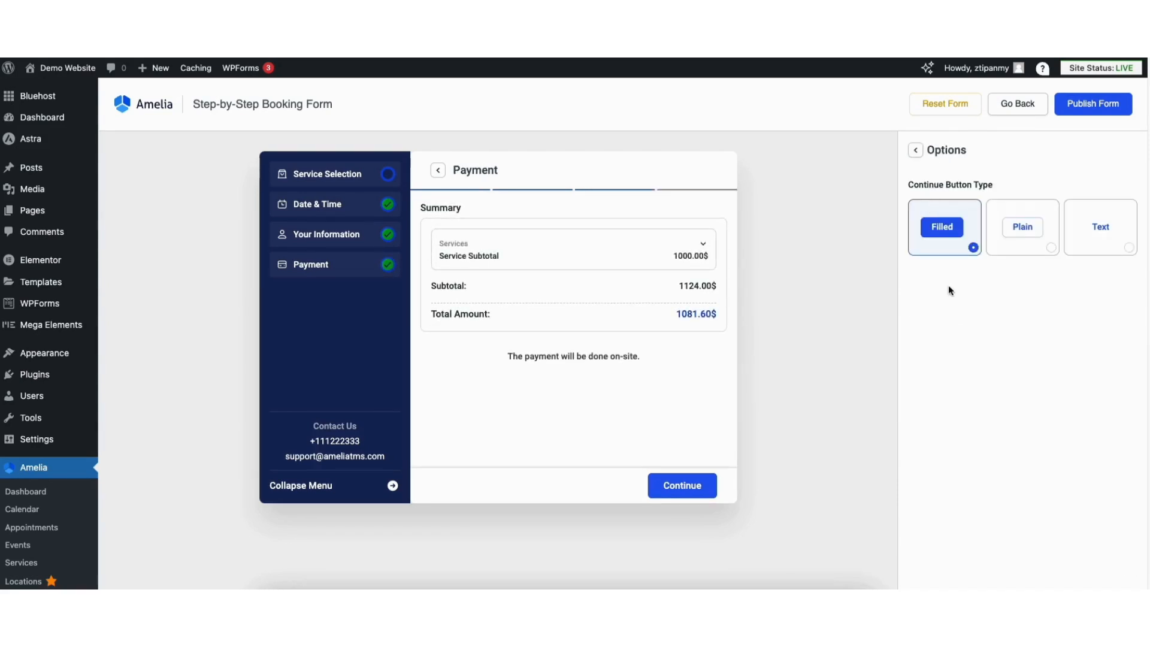
left_click(916, 153)
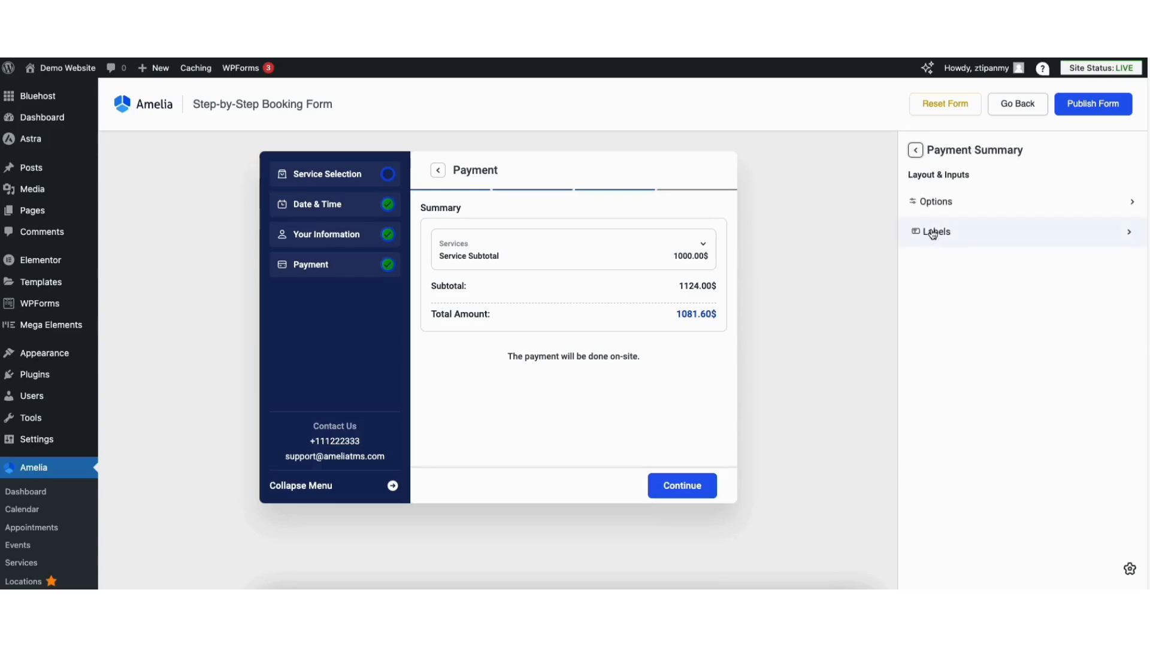
Examine the Payment Summary step's label settings for the step title, summary segment, payment segment and footer buttons.
left_click(932, 234)
left_click(955, 188)
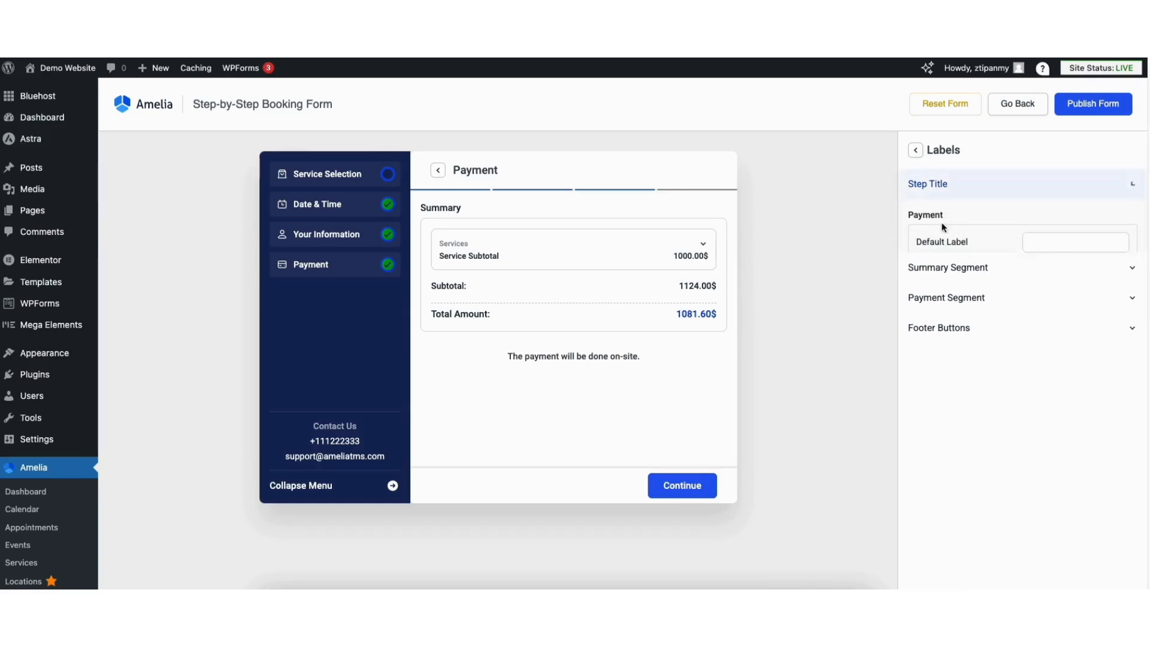
left_click(947, 215)
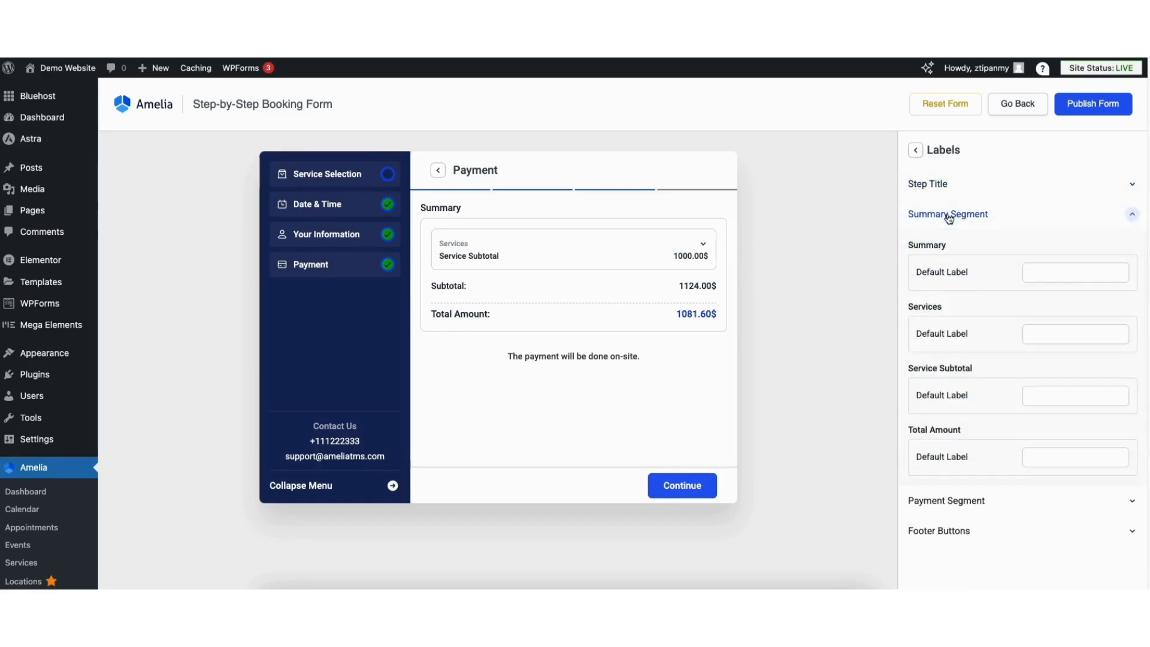
left_click(949, 217)
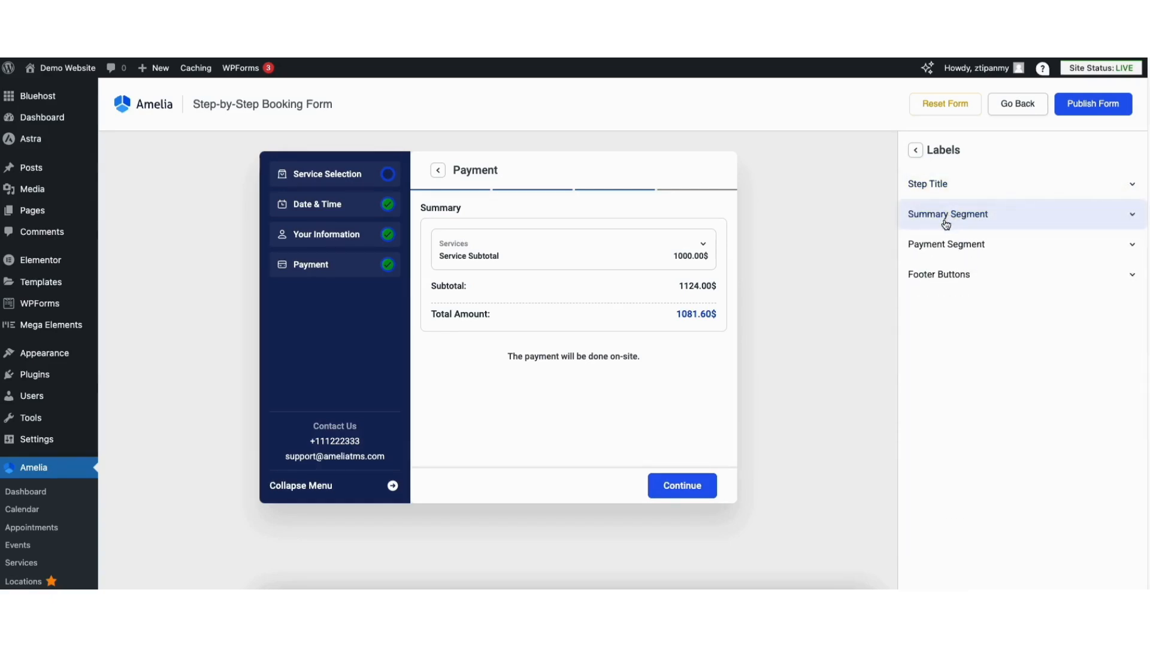
left_click(943, 247)
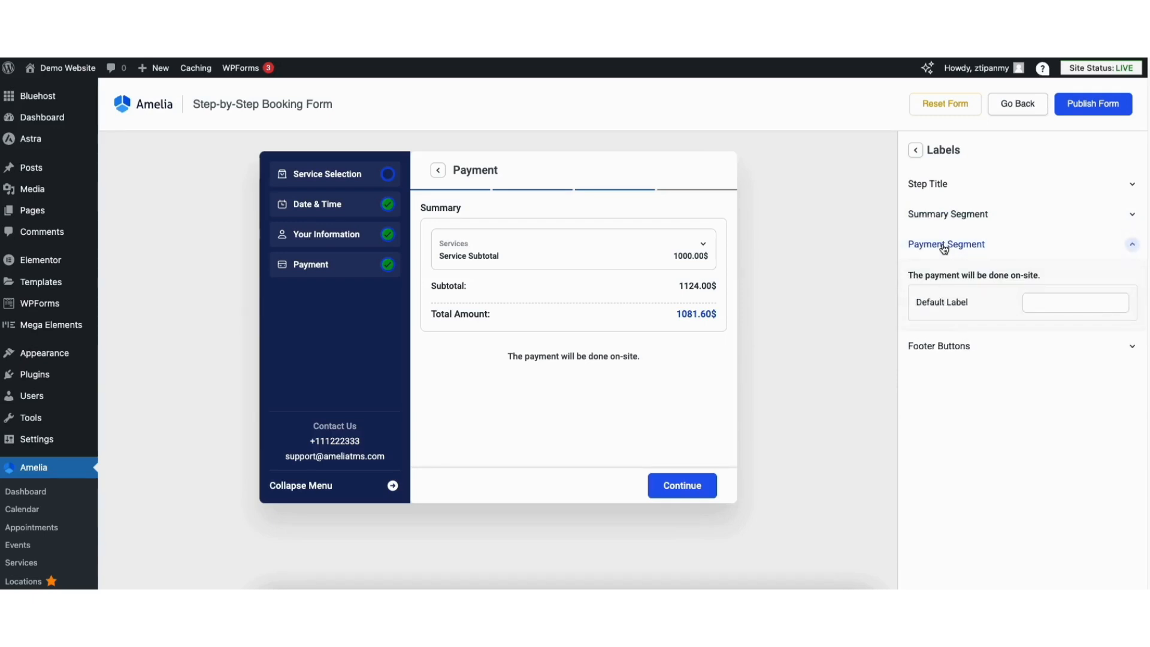
left_click(944, 245)
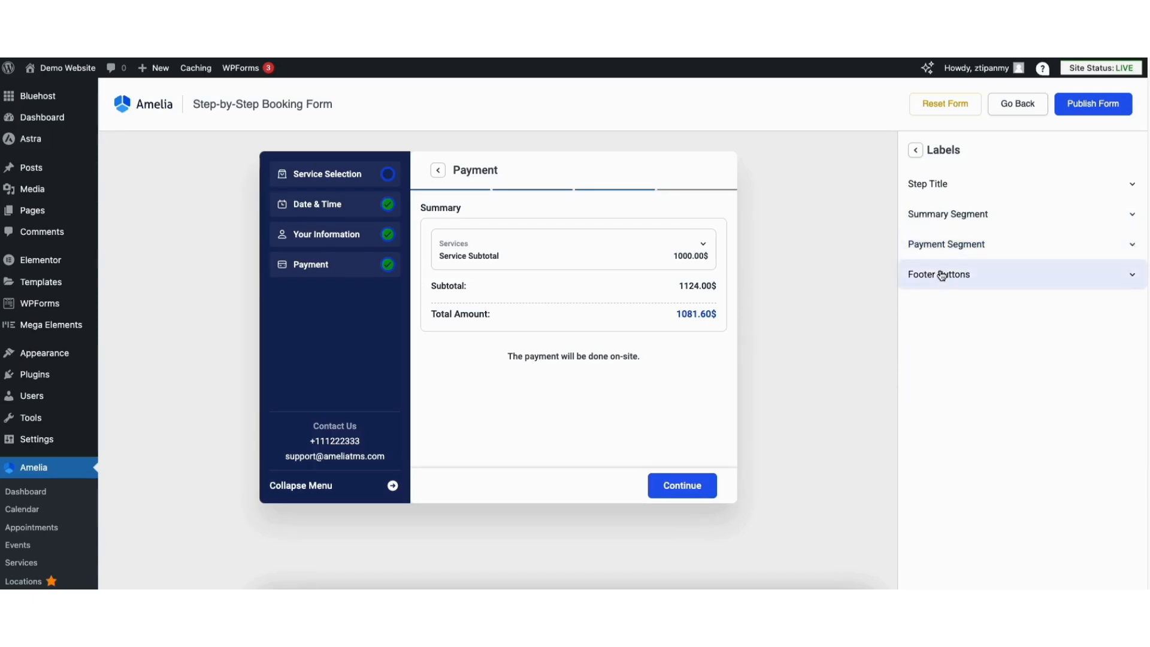
left_click(942, 275)
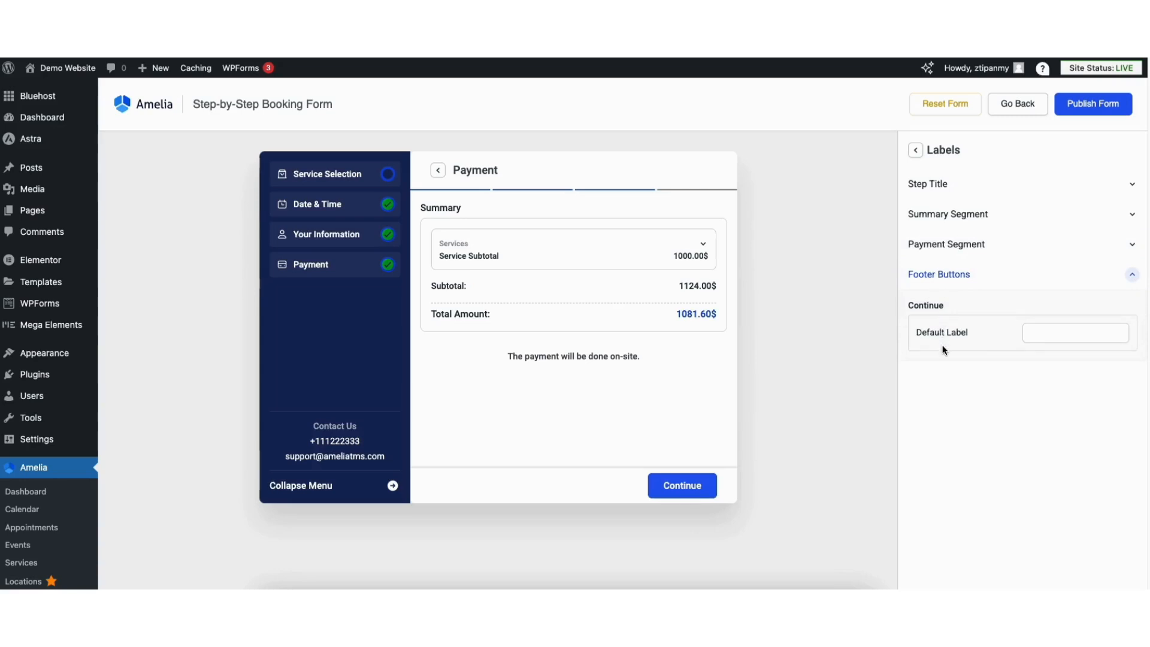
left_click(916, 152)
left_click(917, 152)
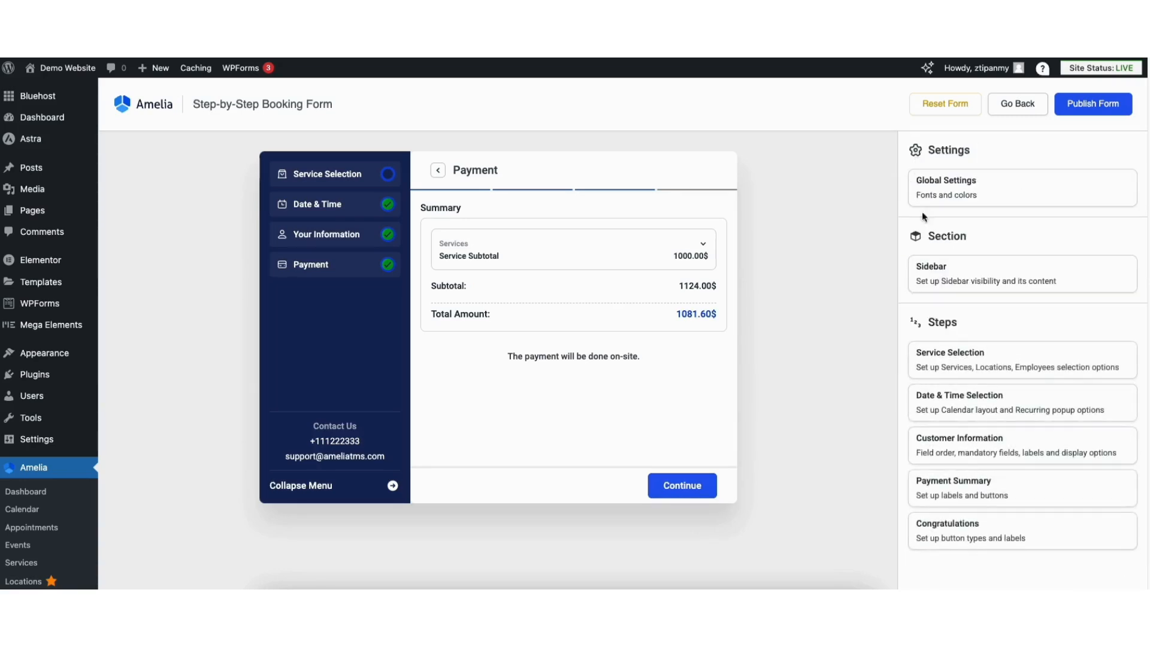
Examine the Finish button type options of the Congratulations step.
left_click(948, 538)
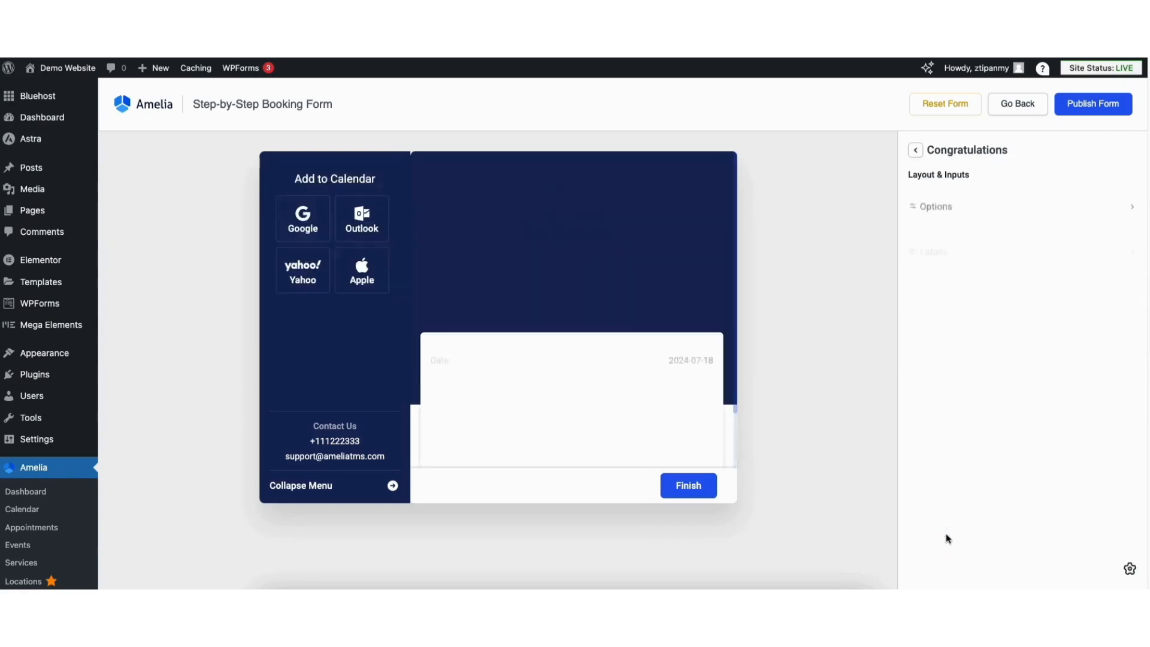
left_click(942, 203)
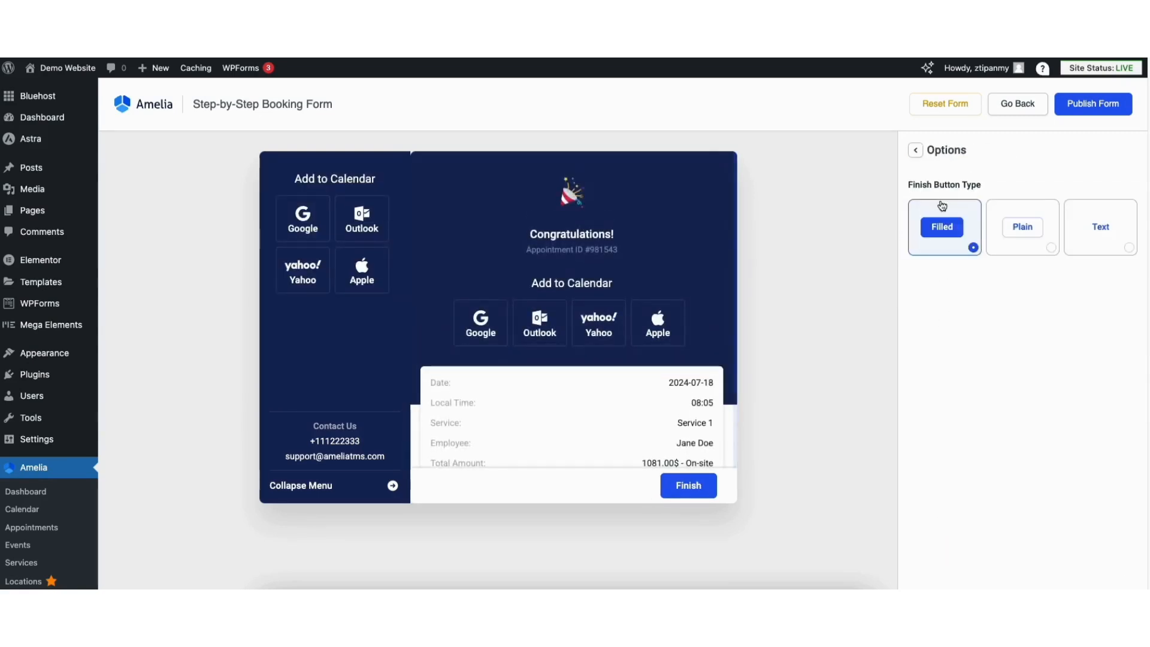
left_click(917, 152)
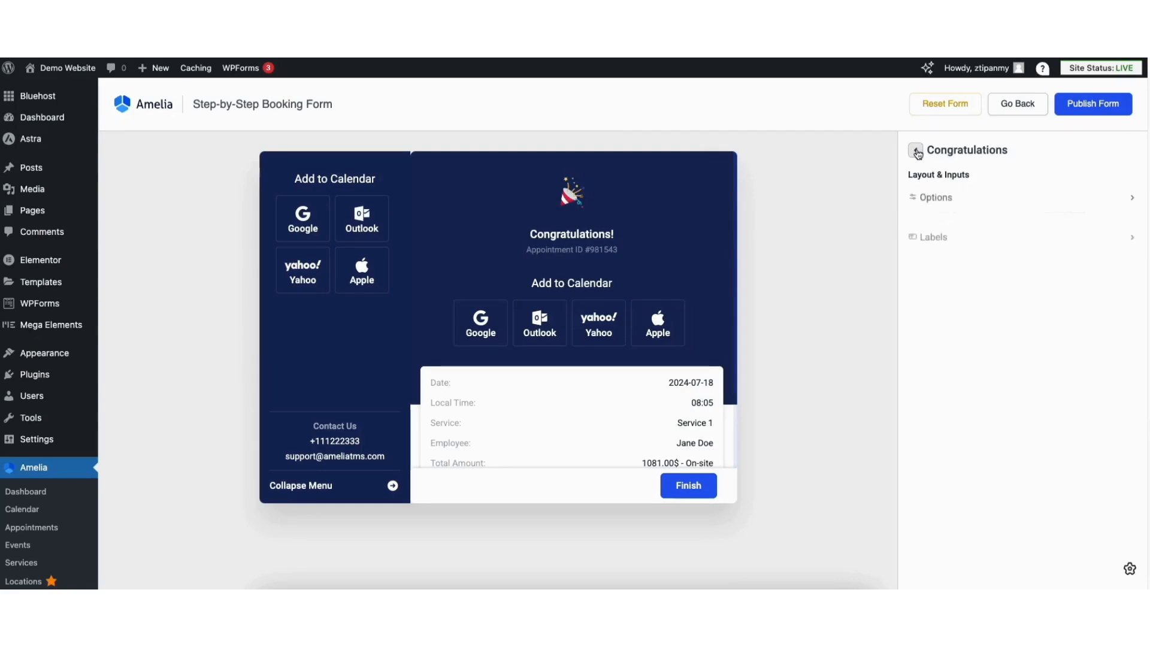
Review the Congratulations step's label settings for the heading title, content and footer buttons, and publish the booking form.
left_click(935, 235)
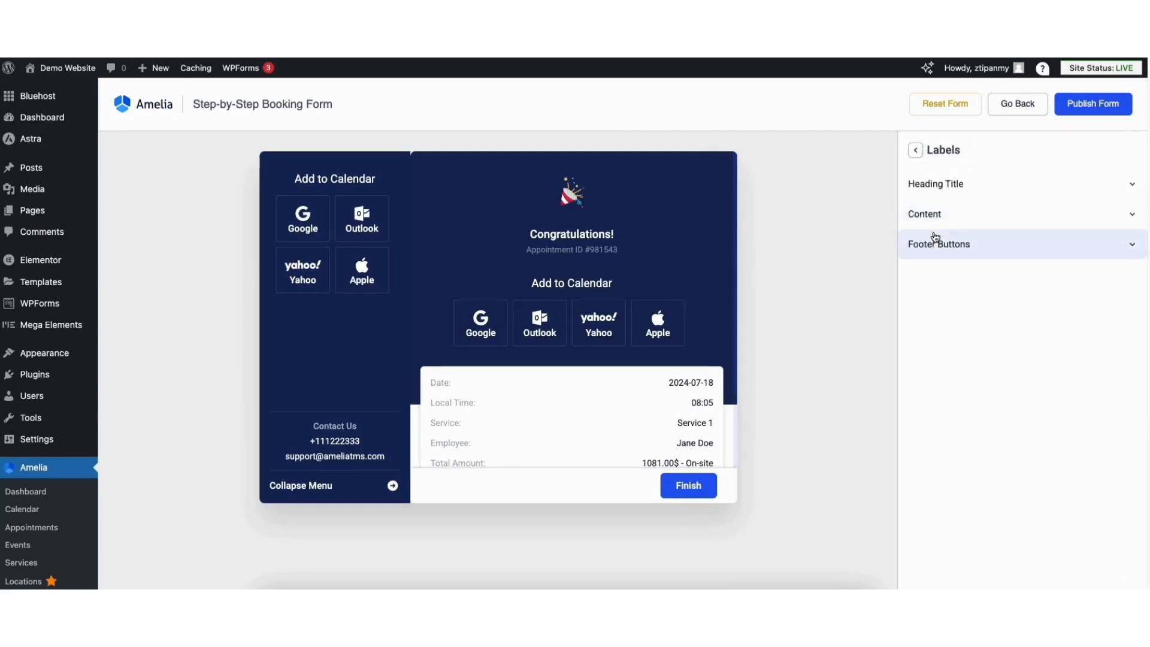
left_click(955, 186)
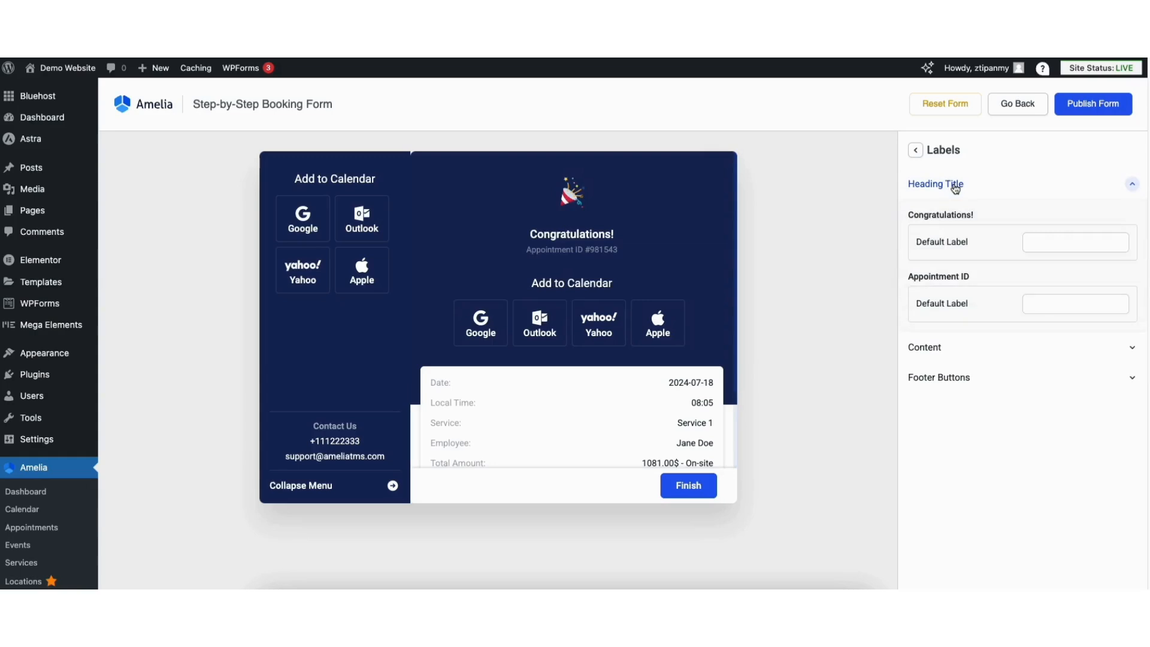
left_click(955, 187)
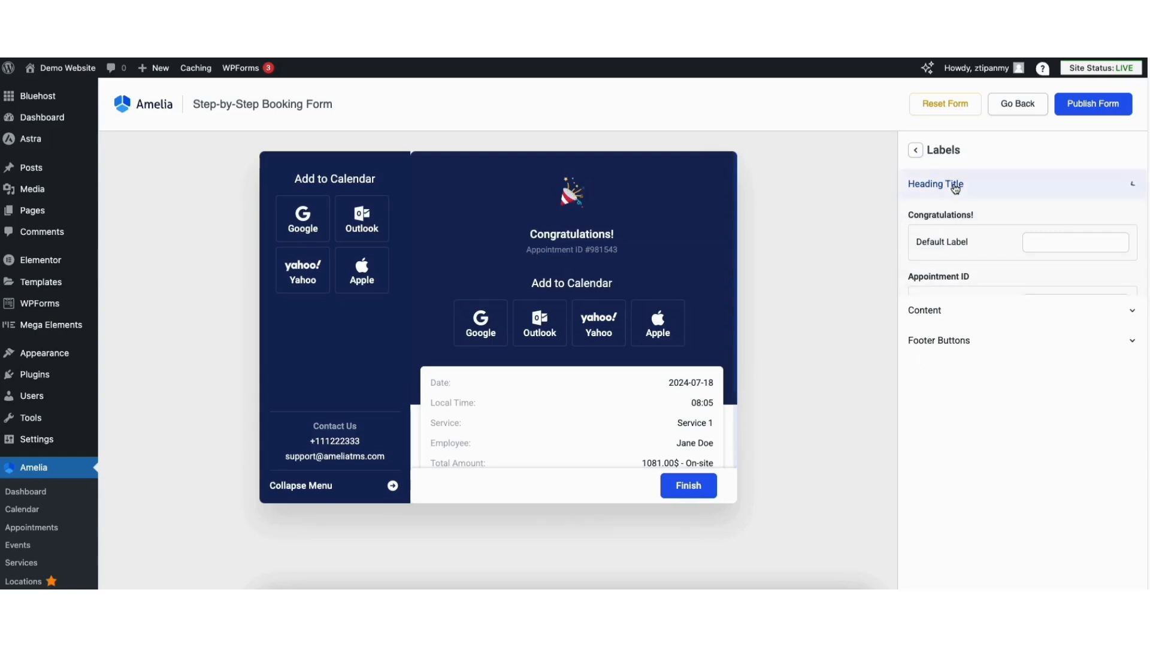
left_click(942, 214)
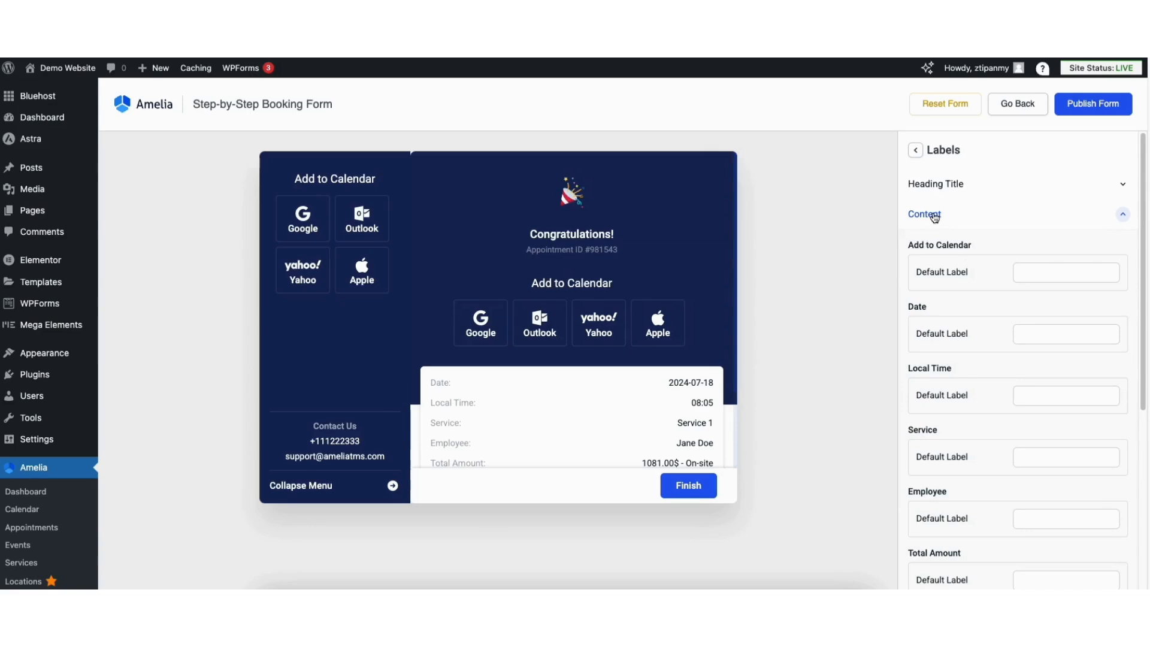
left_click(934, 217)
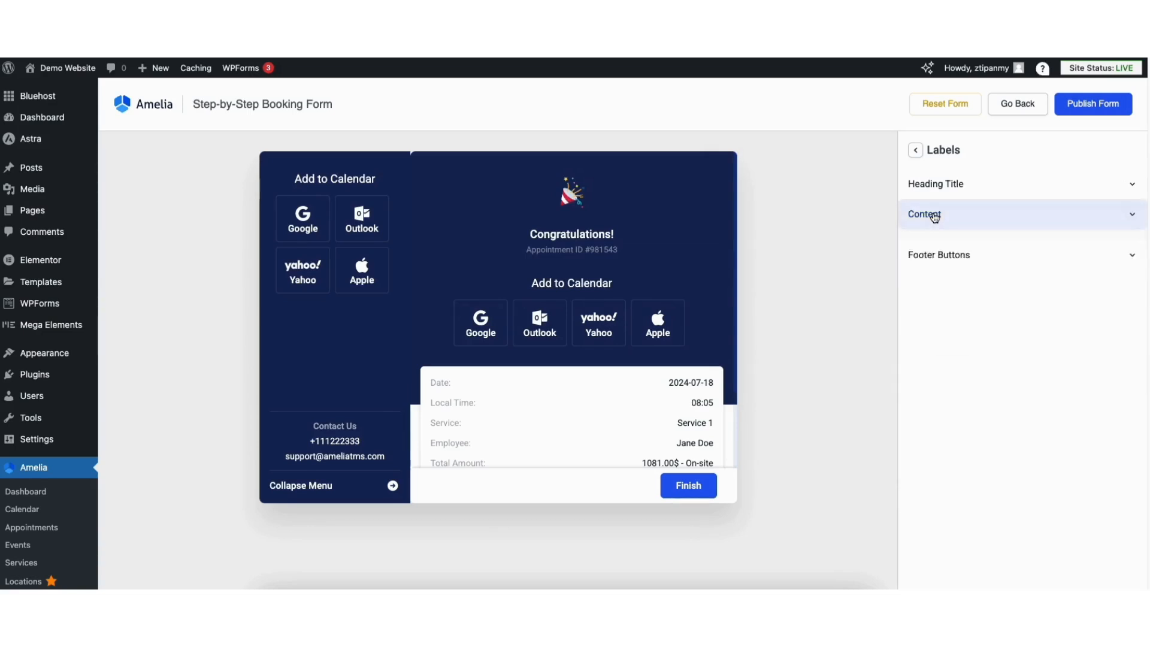
left_click(941, 247)
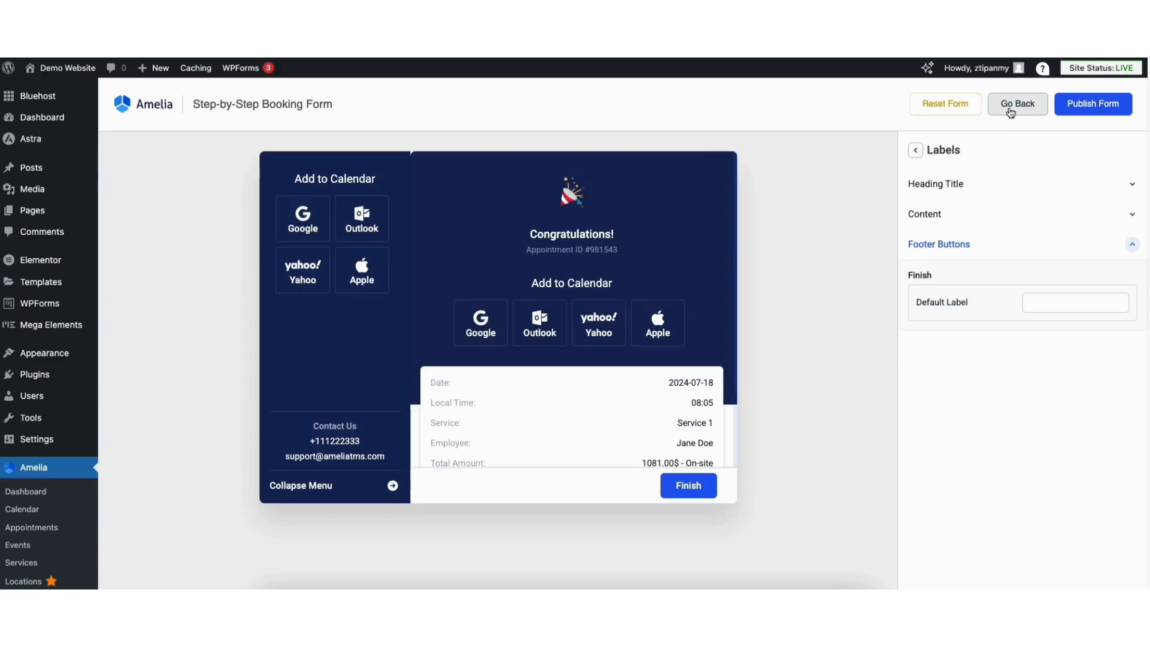
left_click(1083, 111)
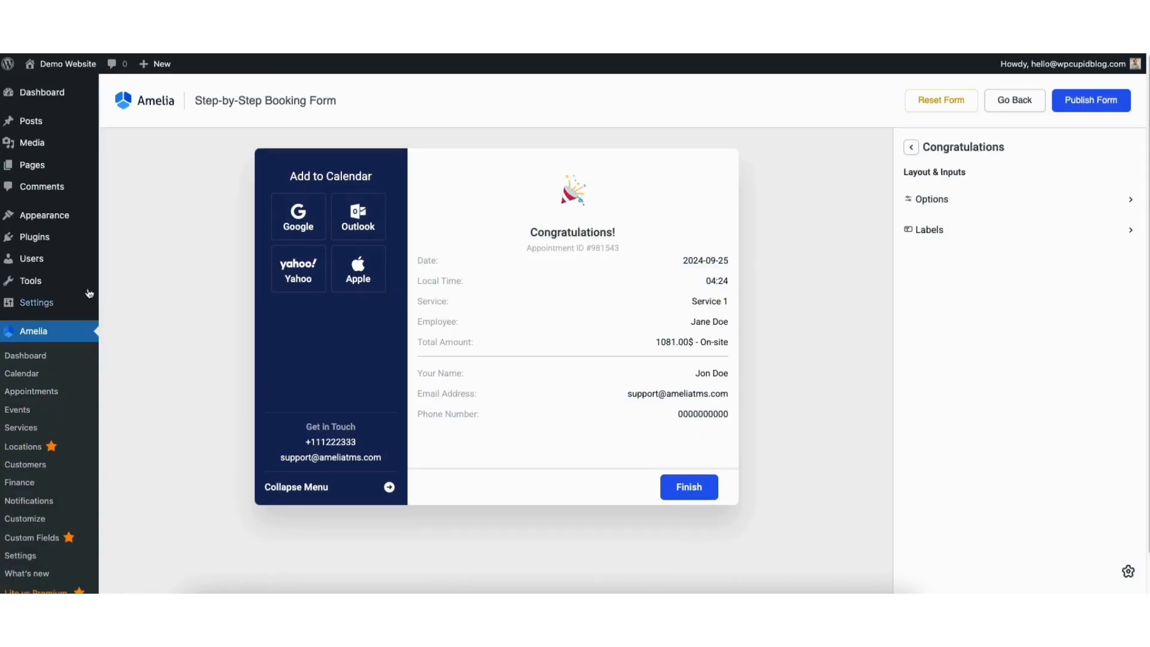
Add a new WordPress user with a username, a newly generated password and the Amelia Employee role.
mouse_move(26, 262)
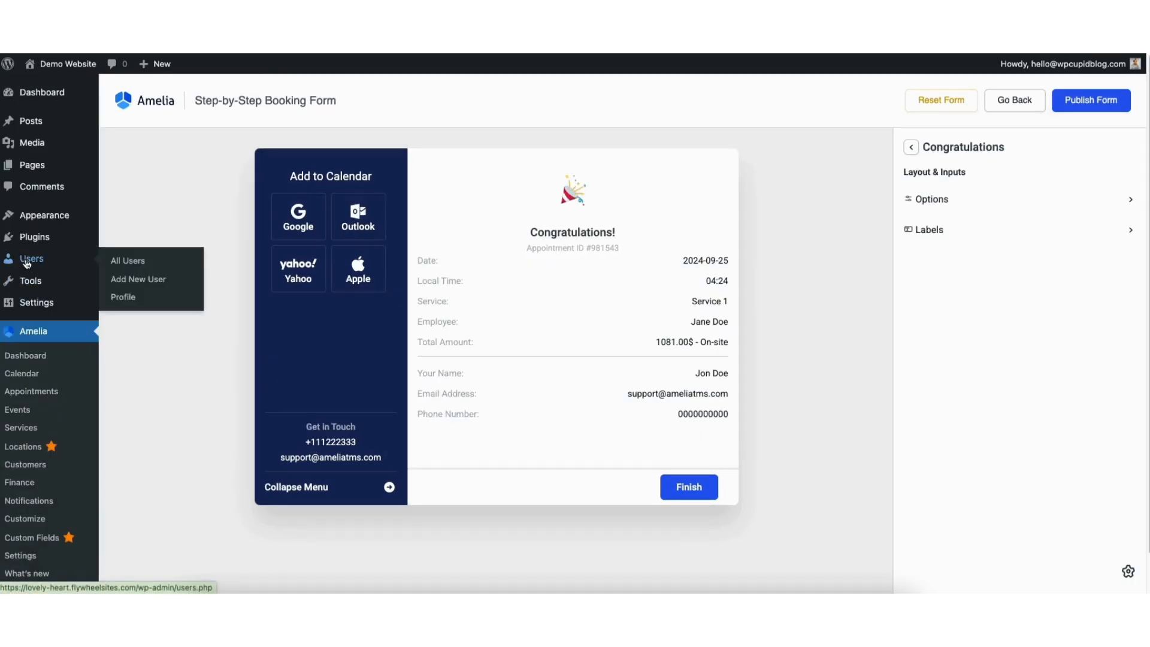
left_click(138, 279)
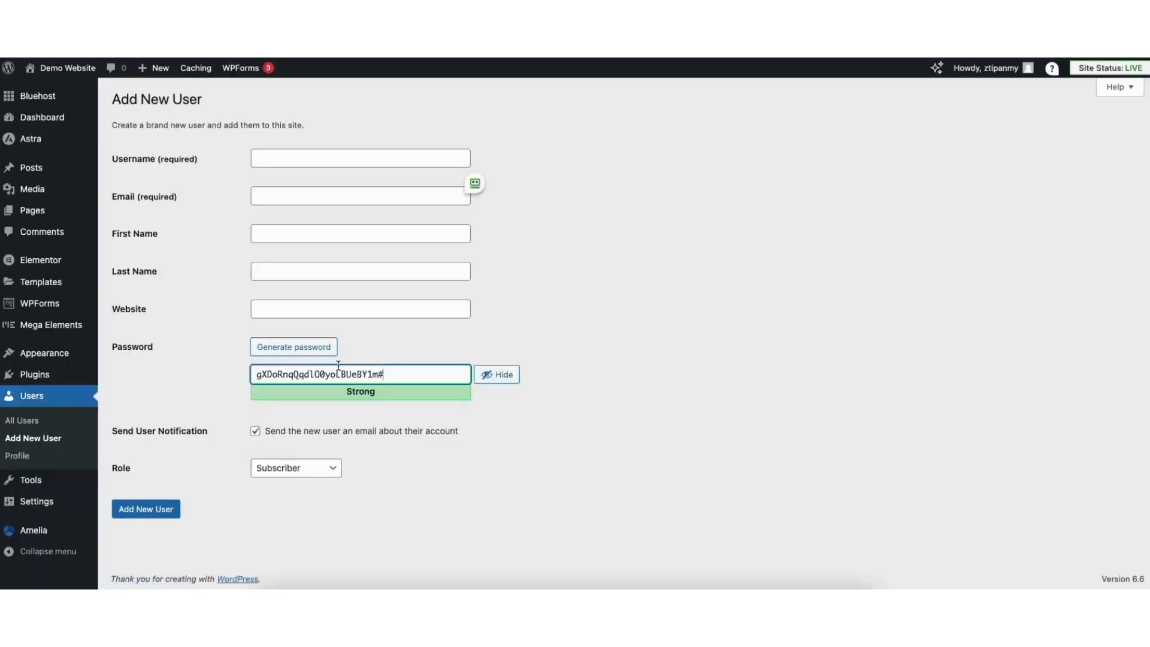
left_click(303, 157)
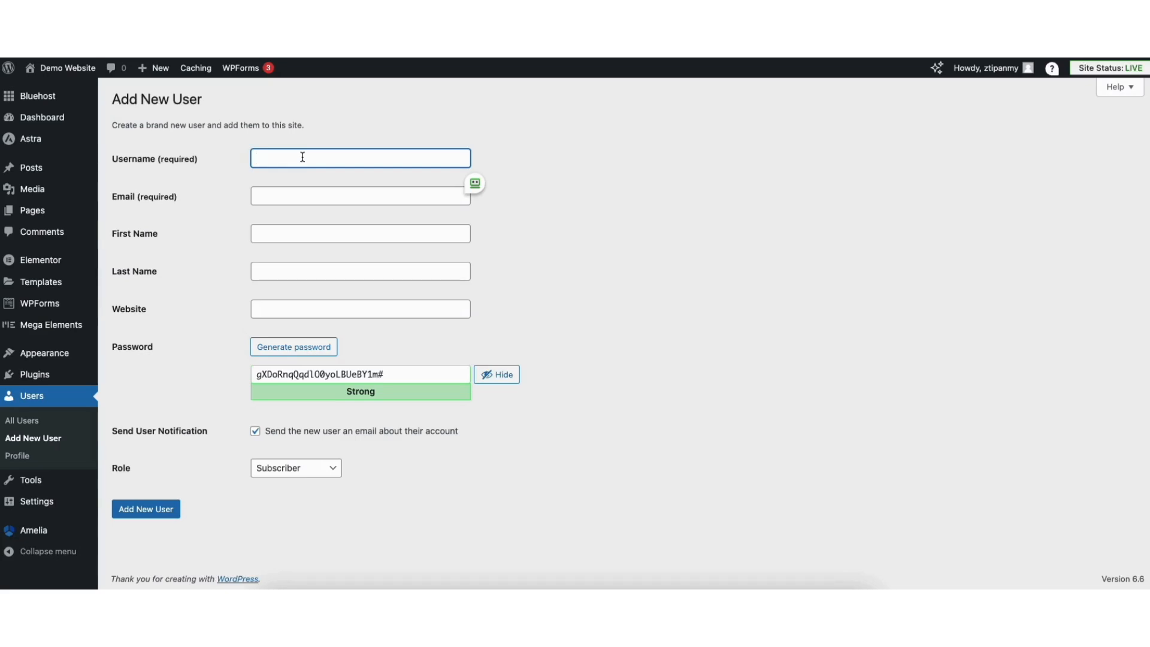
left_click(293, 347)
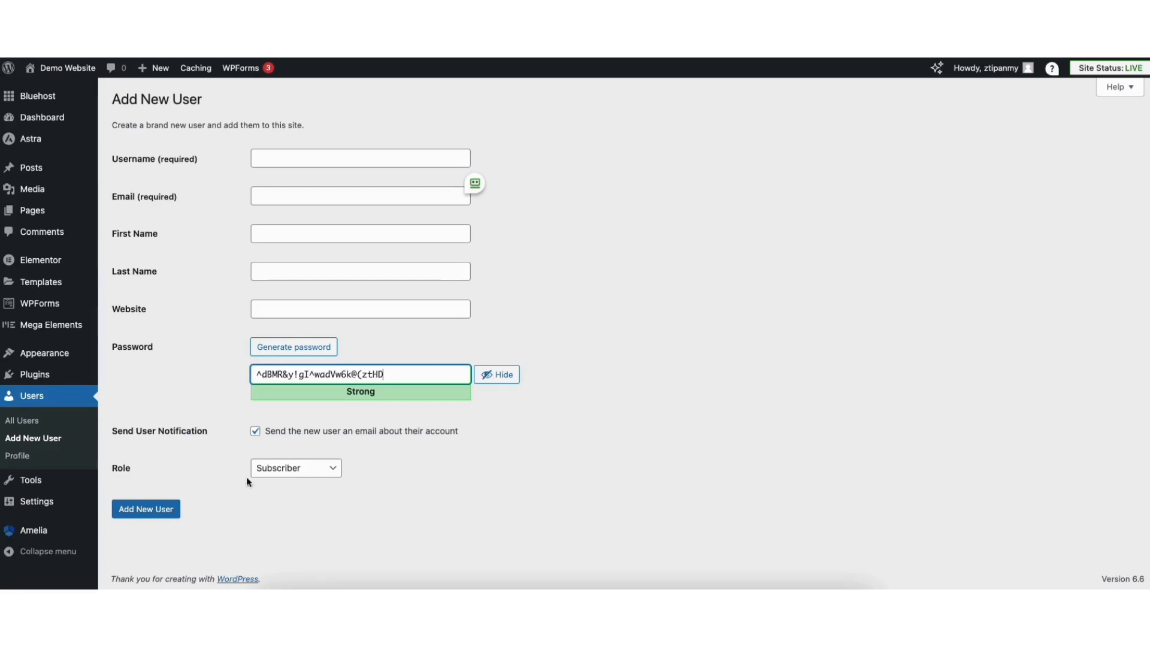
left_click(290, 475)
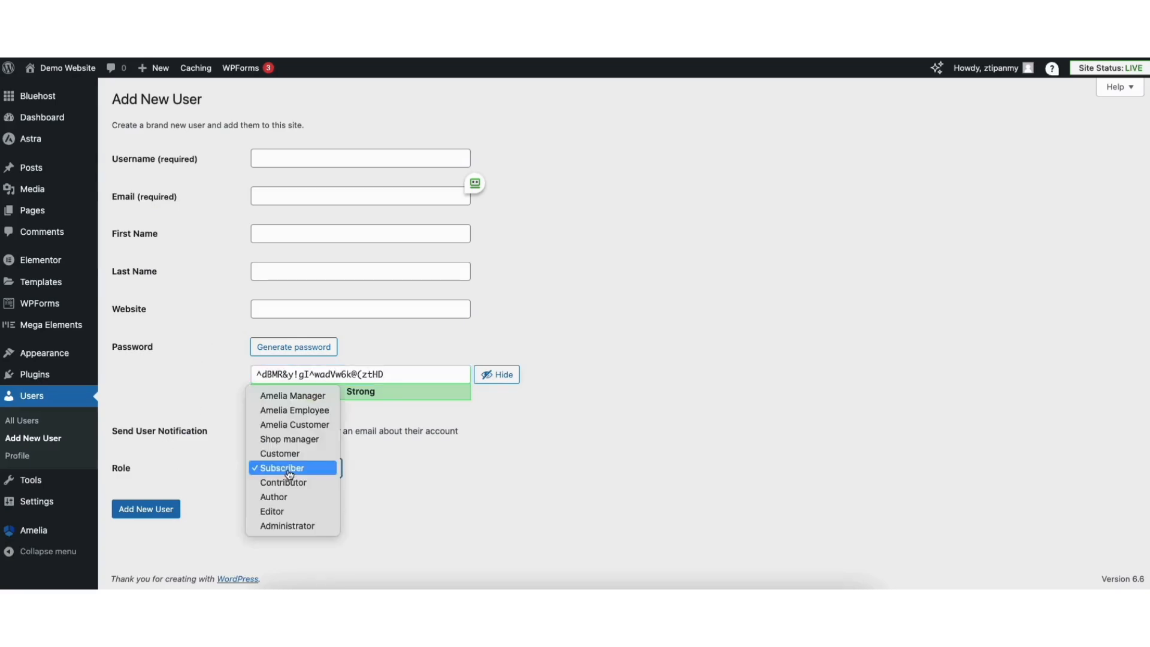
left_click(297, 416)
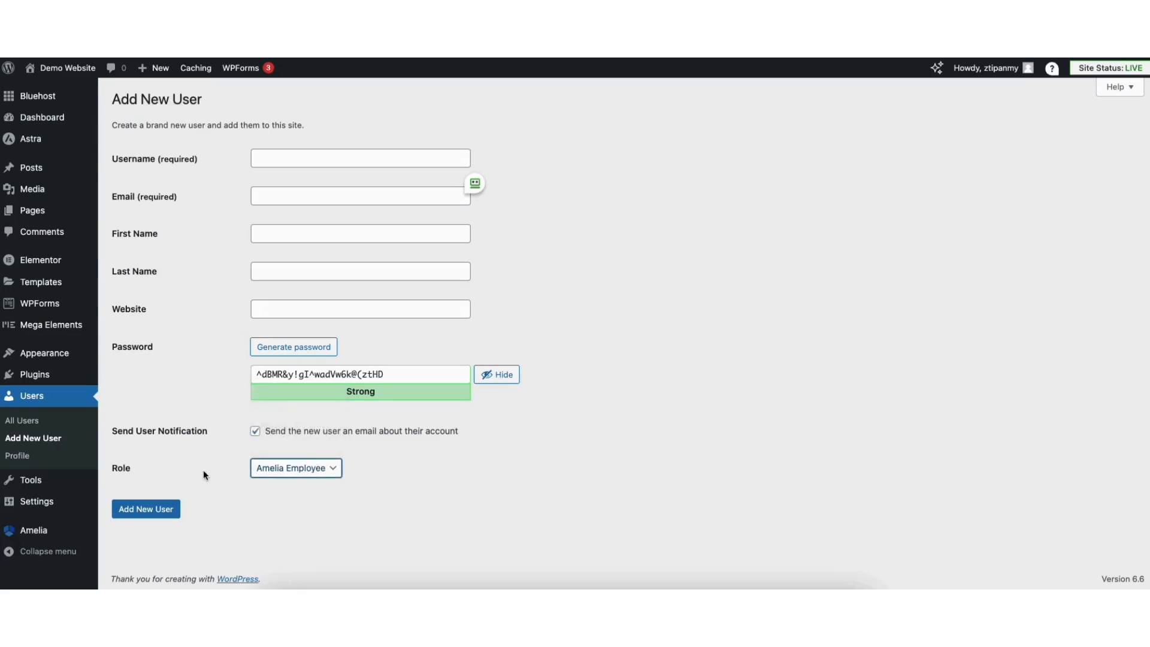
left_click(167, 512)
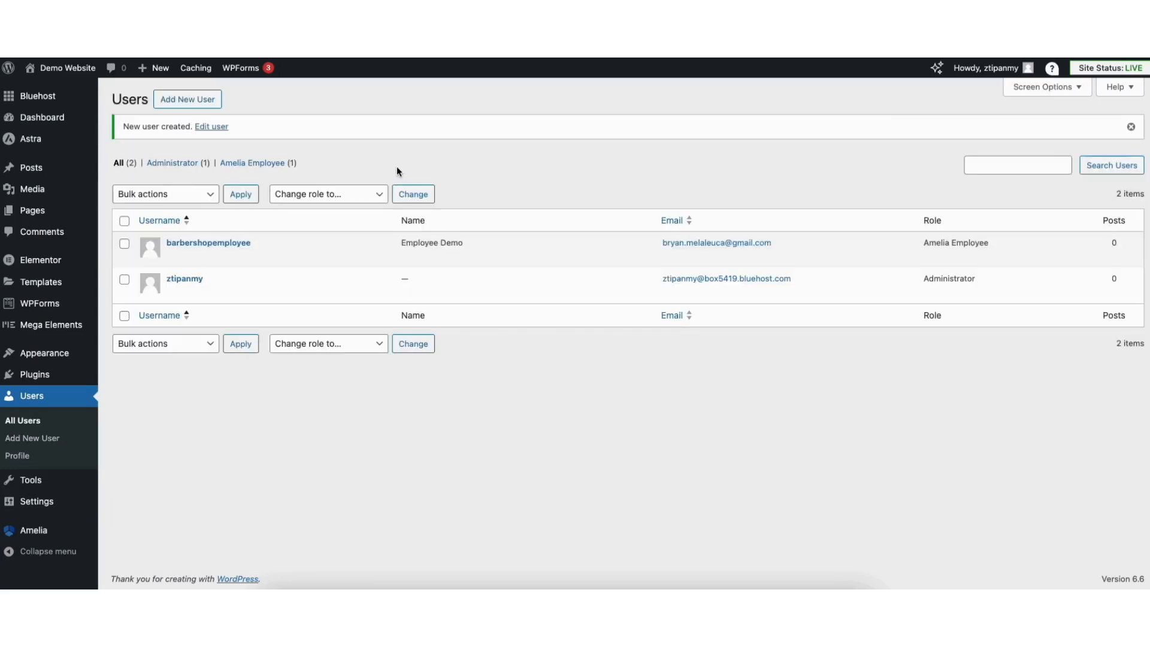
In Amelia's provider details, assign the new employee's WordPress user, update the provider's last name, and save.
mouse_move(31, 531)
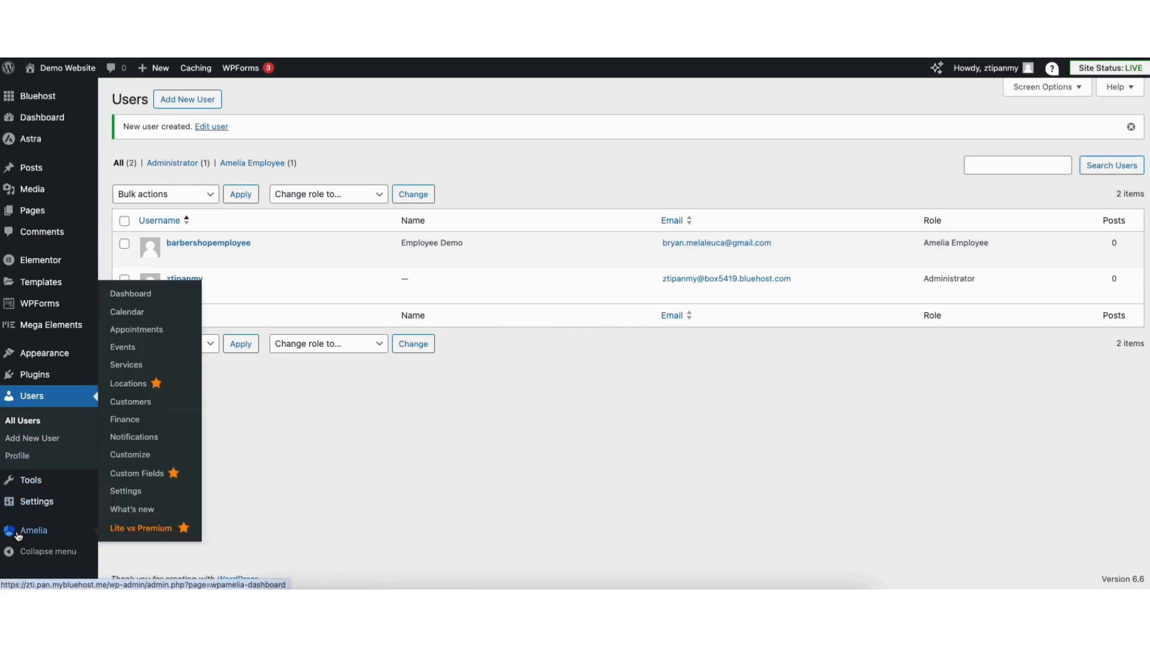
left_click(126, 493)
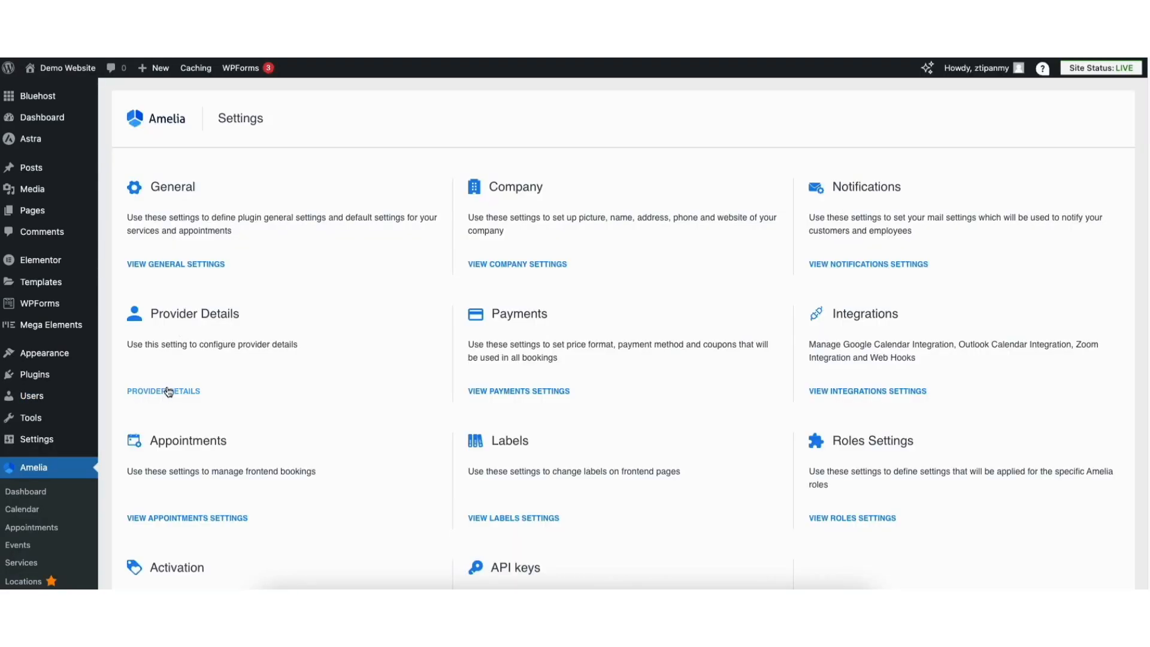
left_click(166, 391)
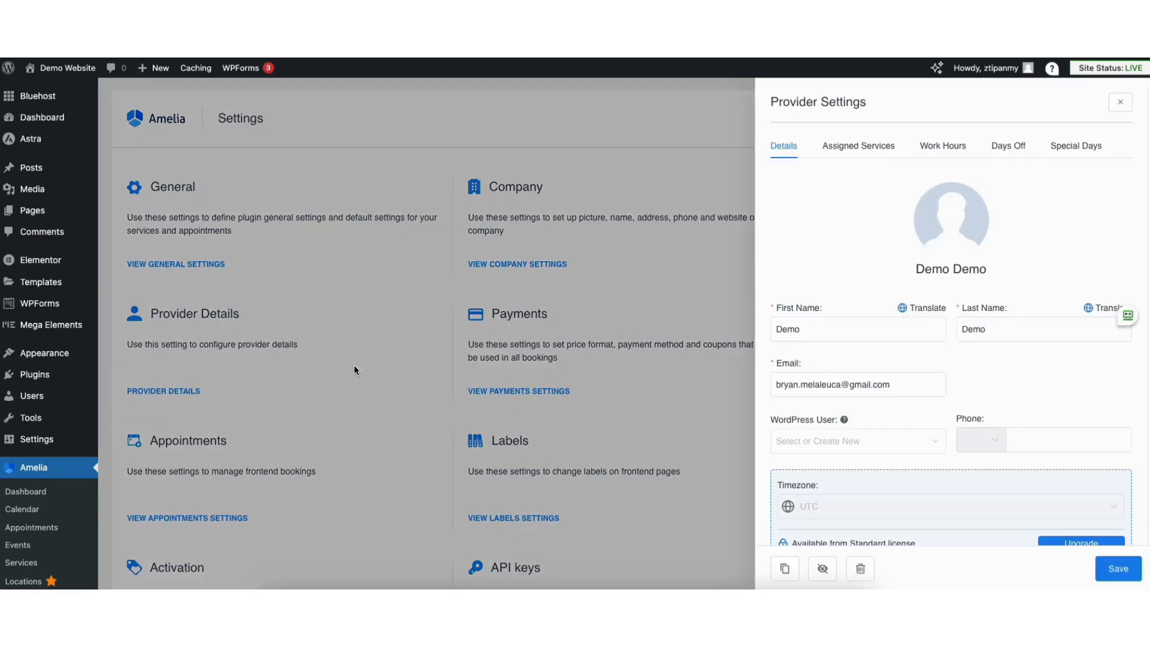
left_click(862, 443)
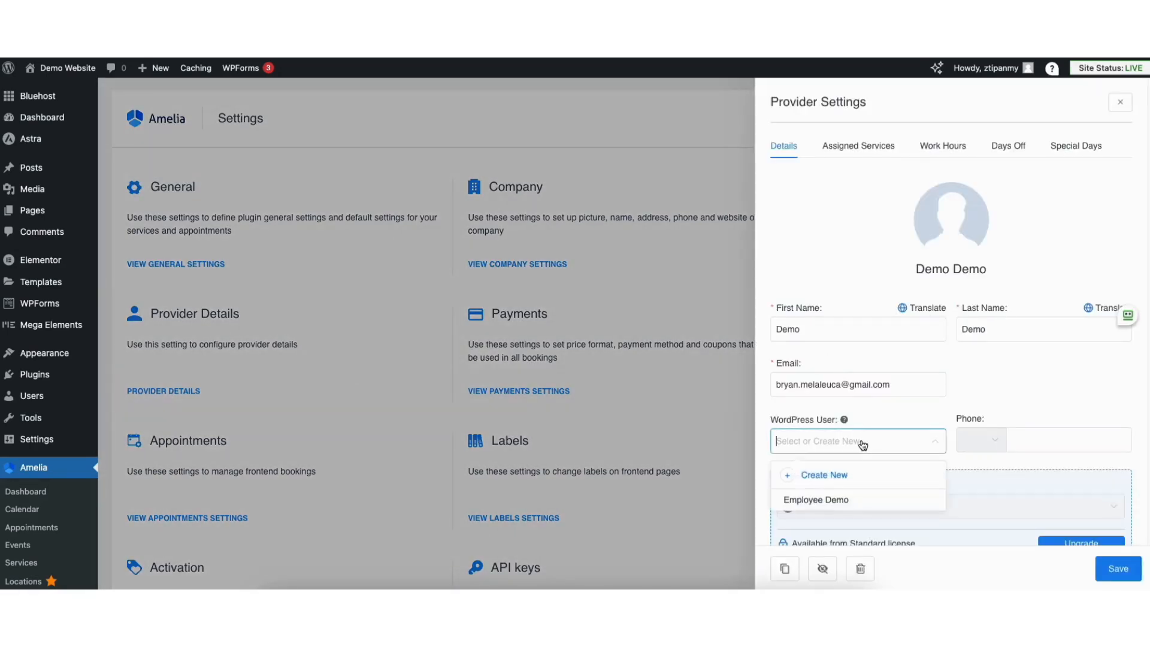
left_click(833, 502)
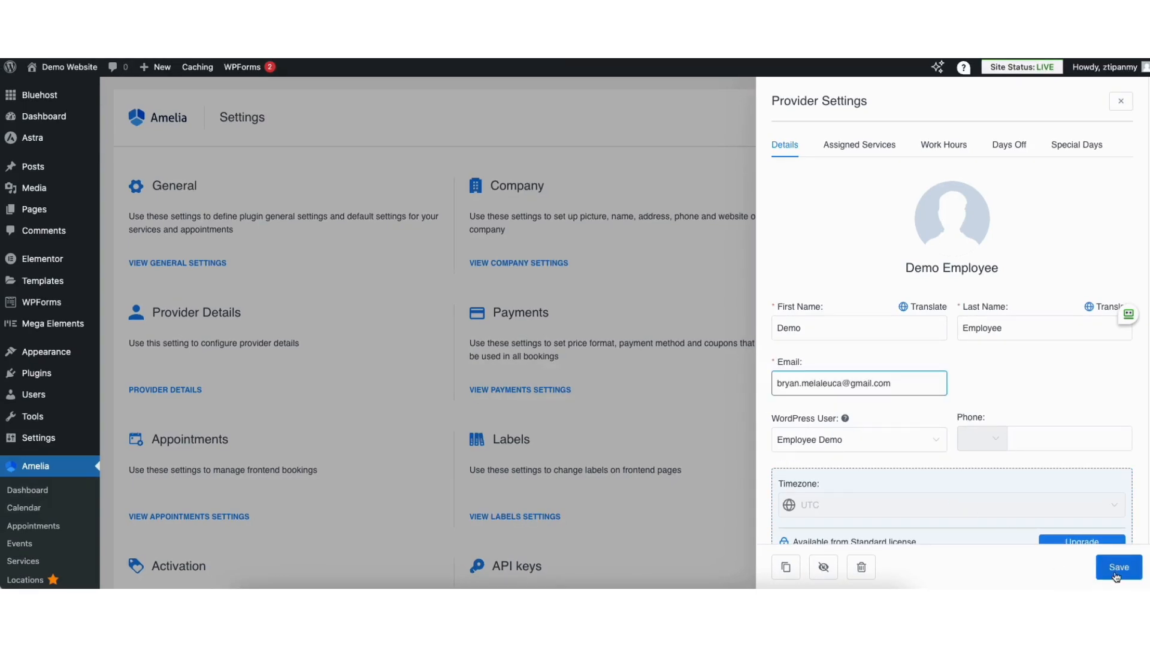
left_click(1116, 570)
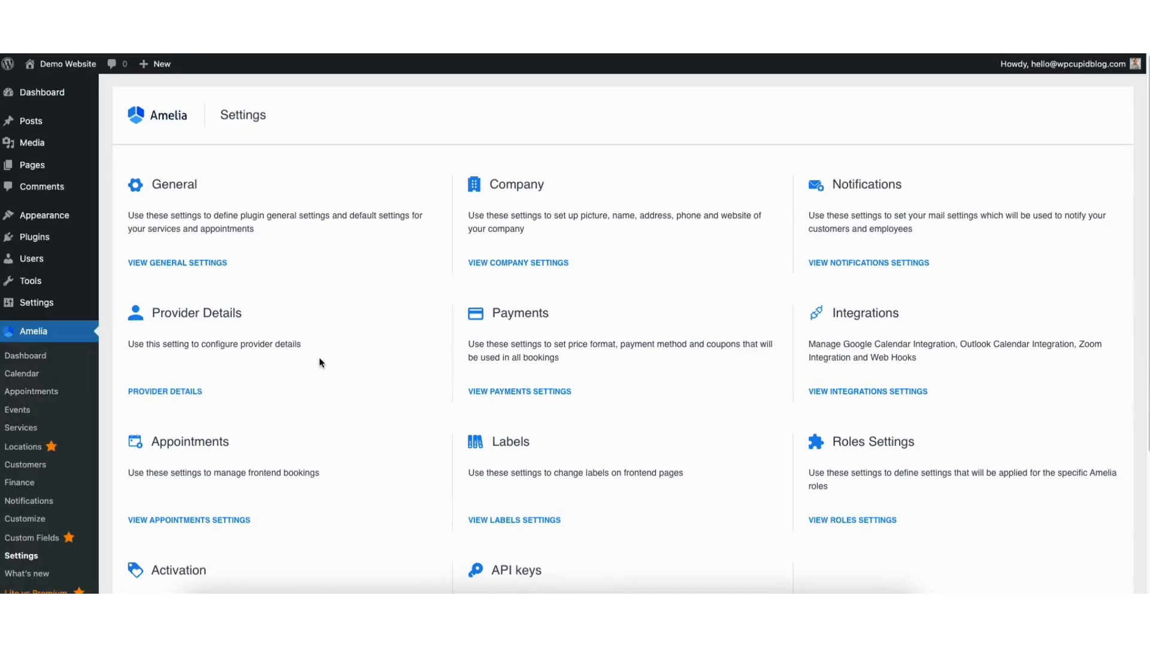
Insert the Amelia - Step-By-Step Booking block in Sample Page above the "...or something like this:" paragraph and save the page.
mouse_move(32, 169)
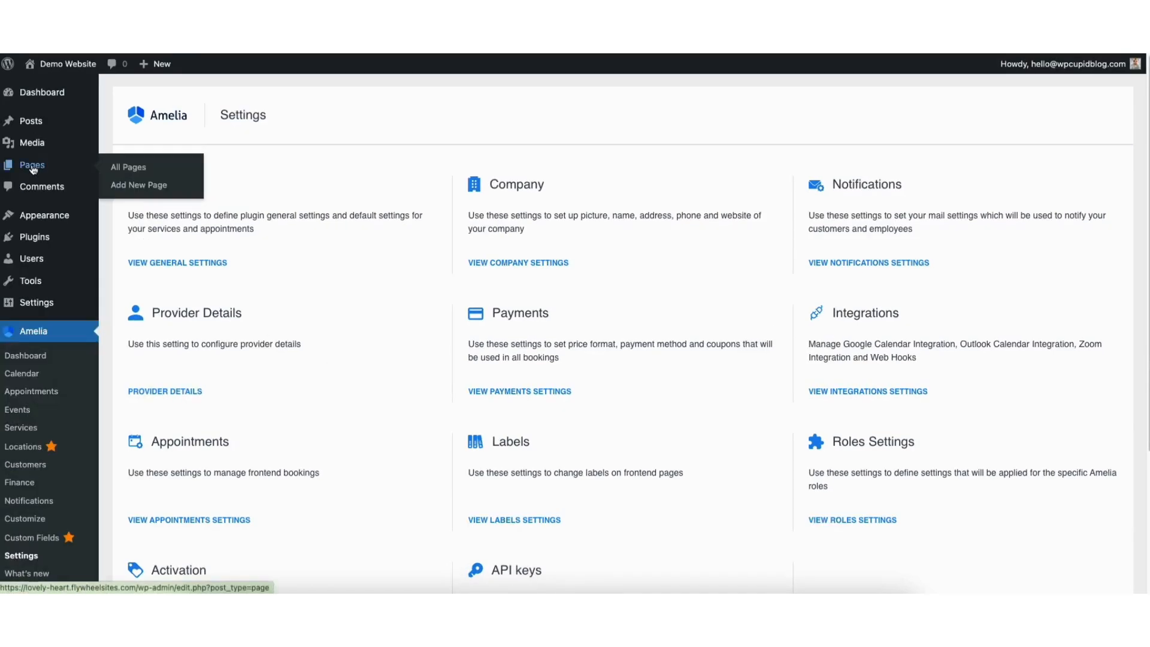
left_click(32, 169)
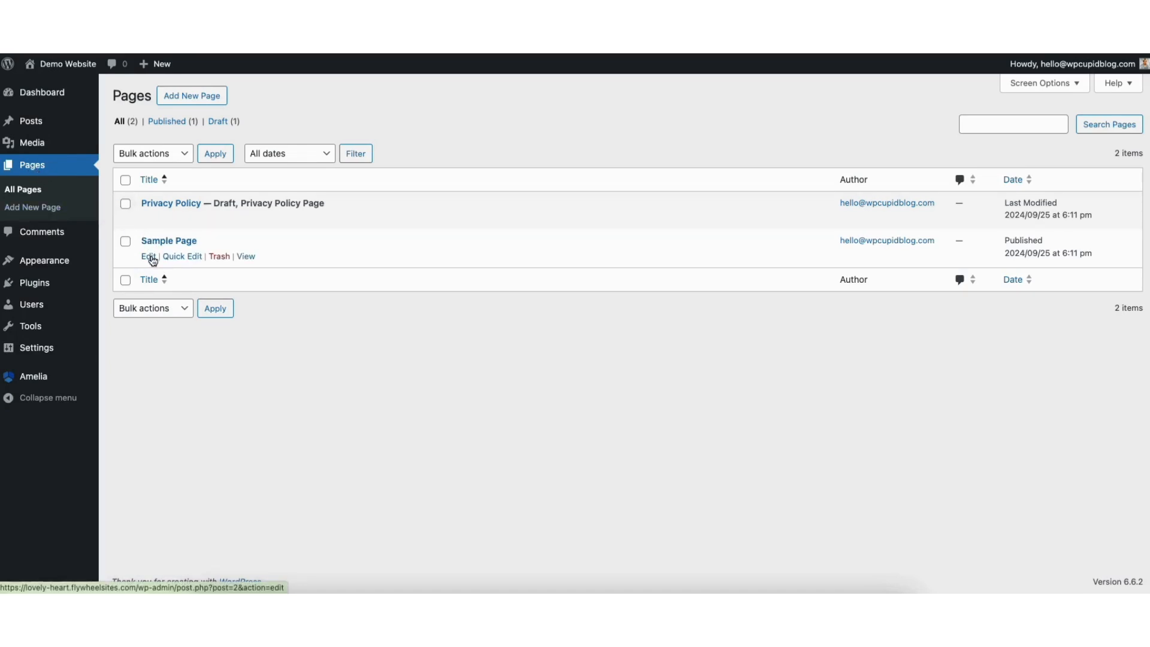
left_click(151, 258)
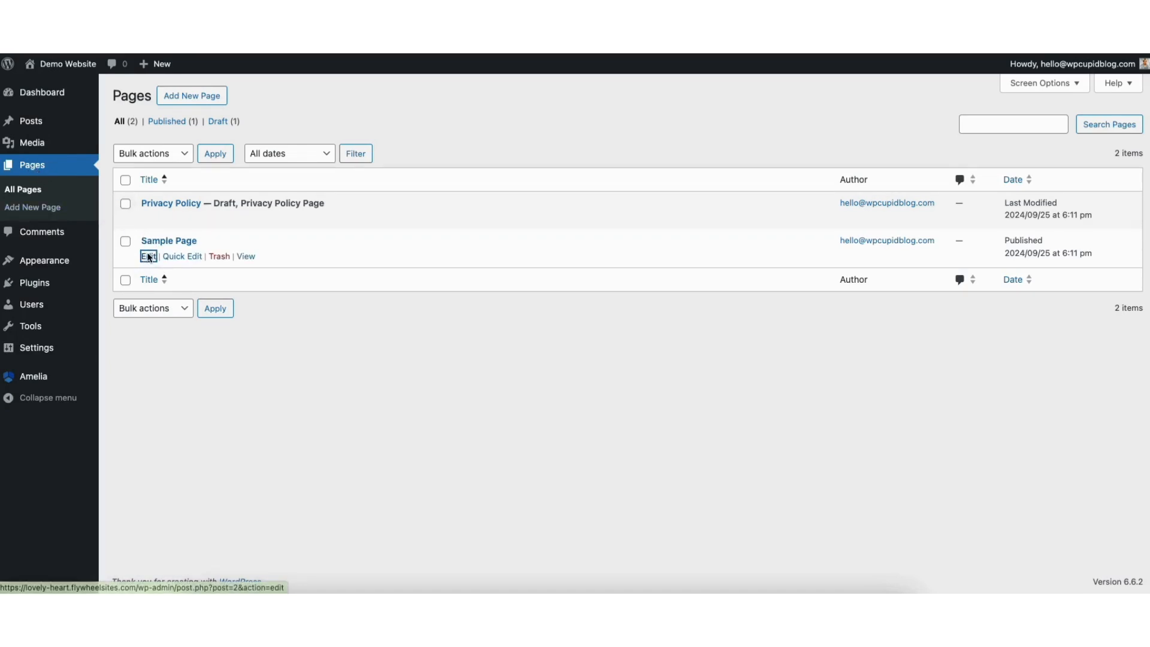
scroll(853, 265, "down", 3)
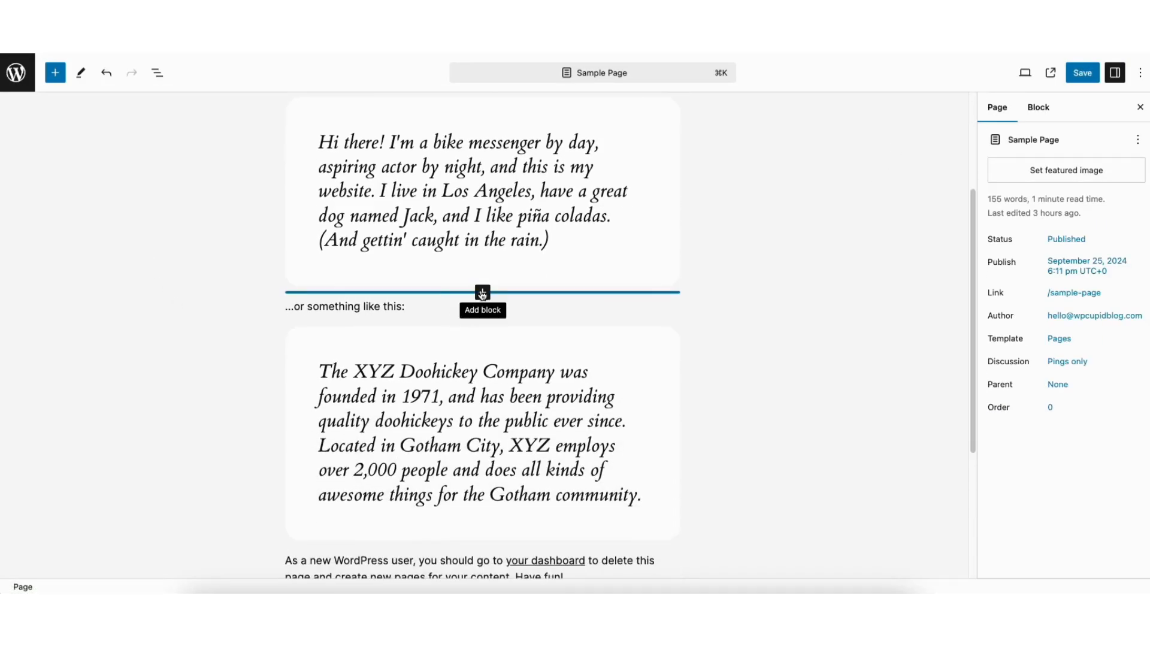
left_click(482, 293)
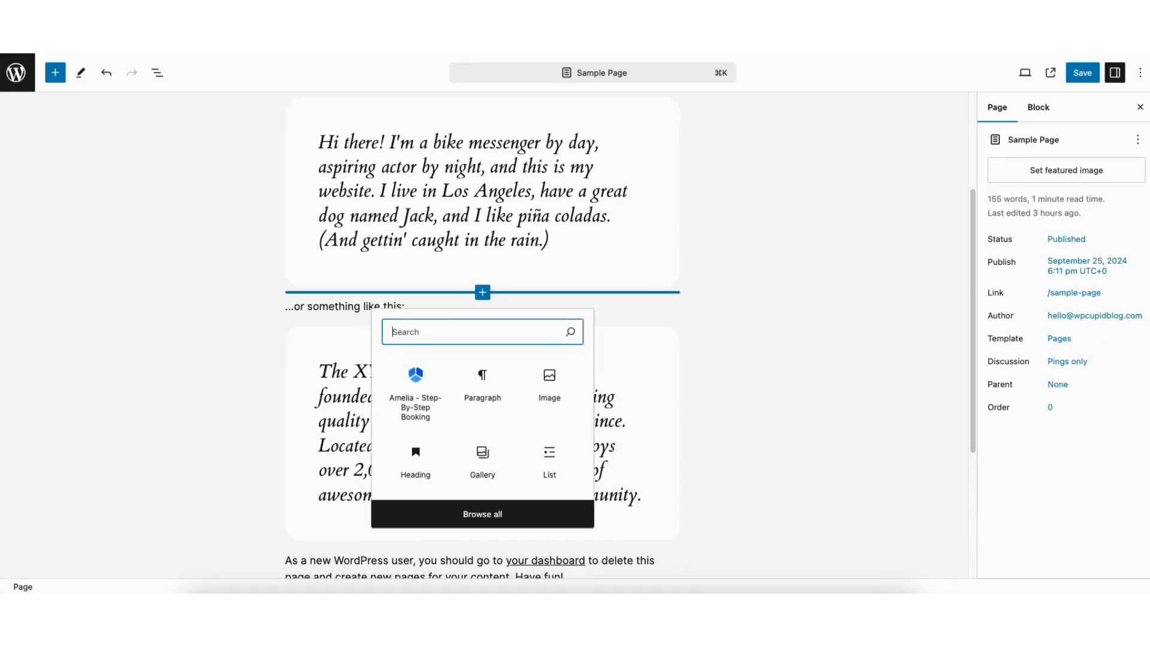
type("amelia")
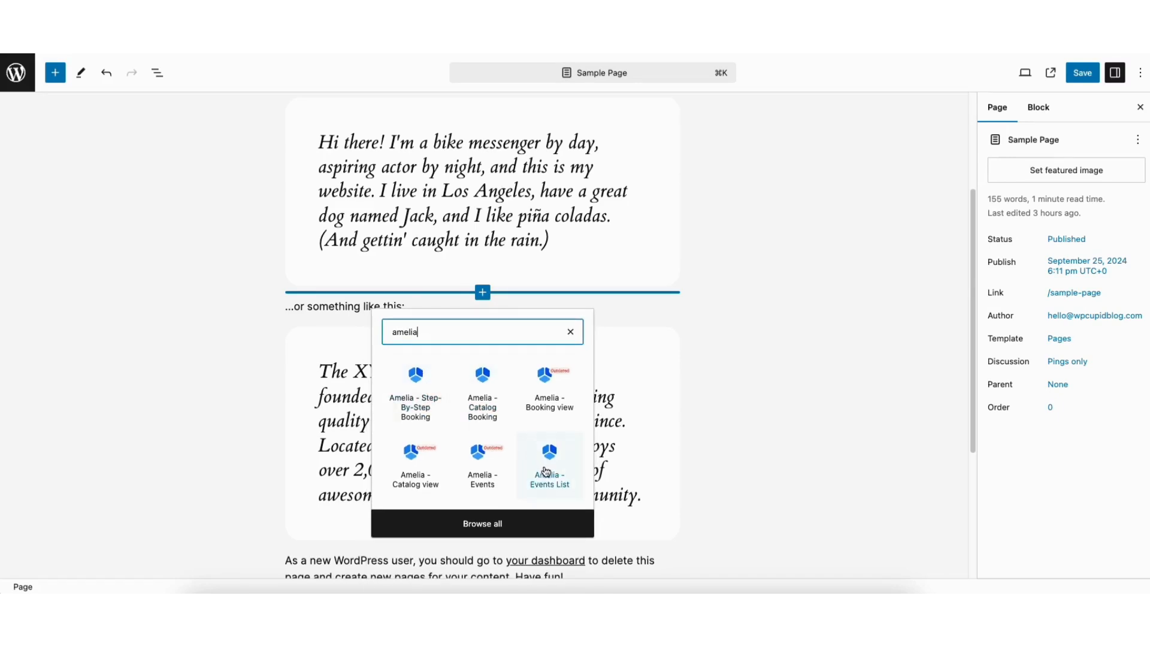
left_click(412, 394)
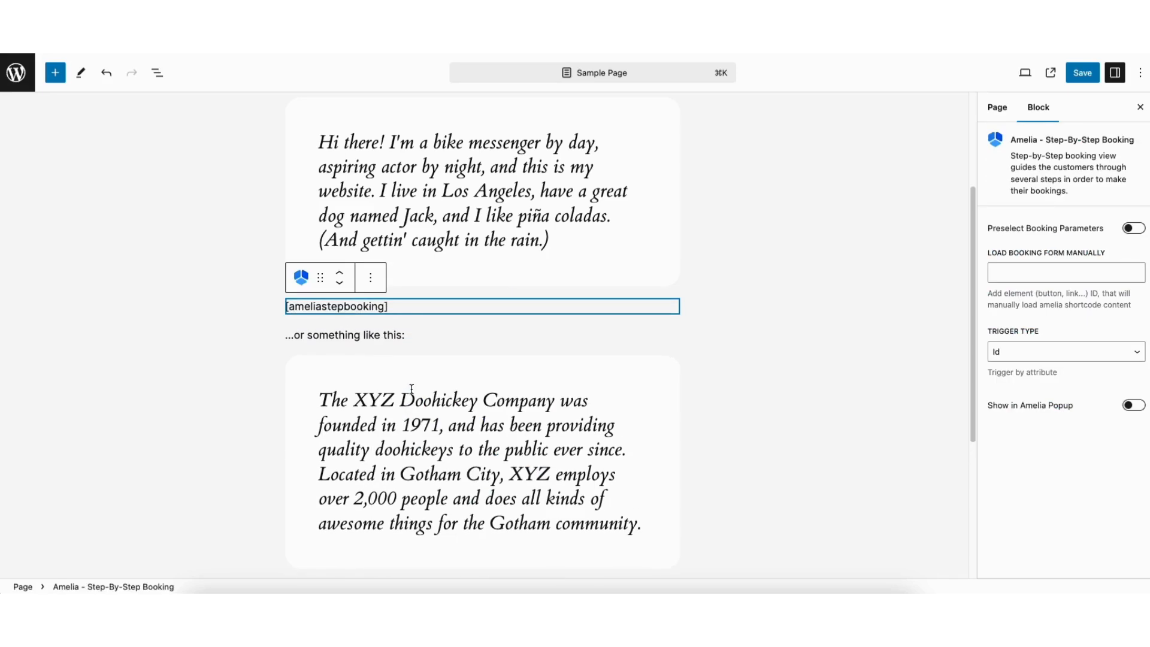
left_click(1082, 72)
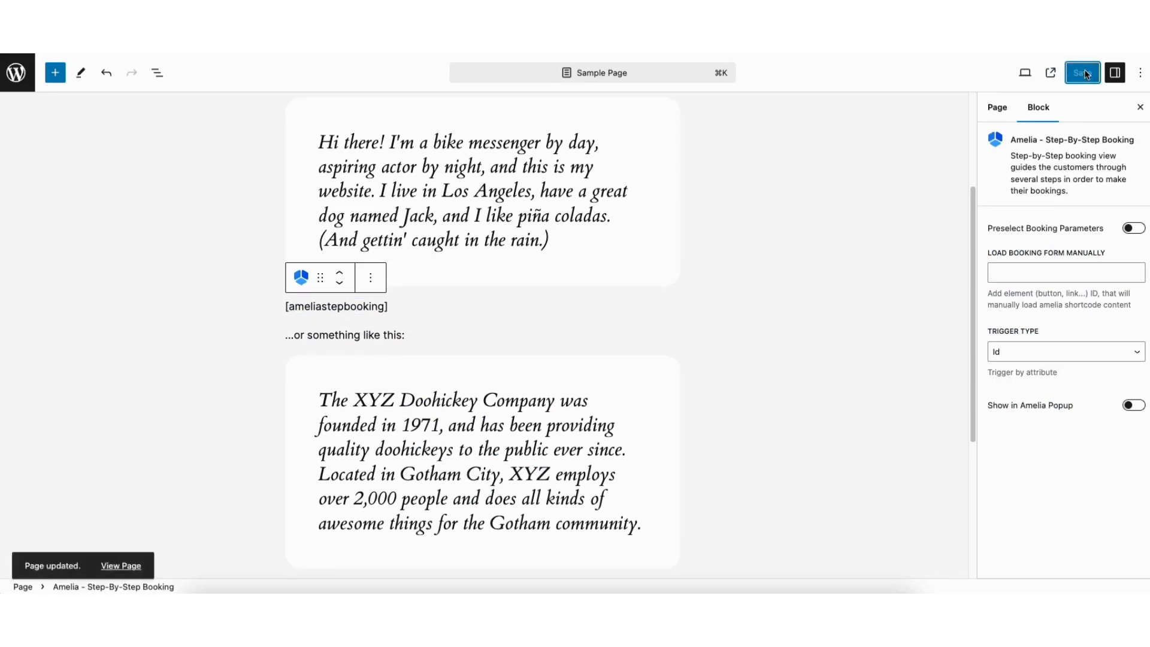
View the live Sample Page and choose the September 26, 2024, 10:00 AM - 11:00 AM slot in the booking form.
left_click(1052, 74)
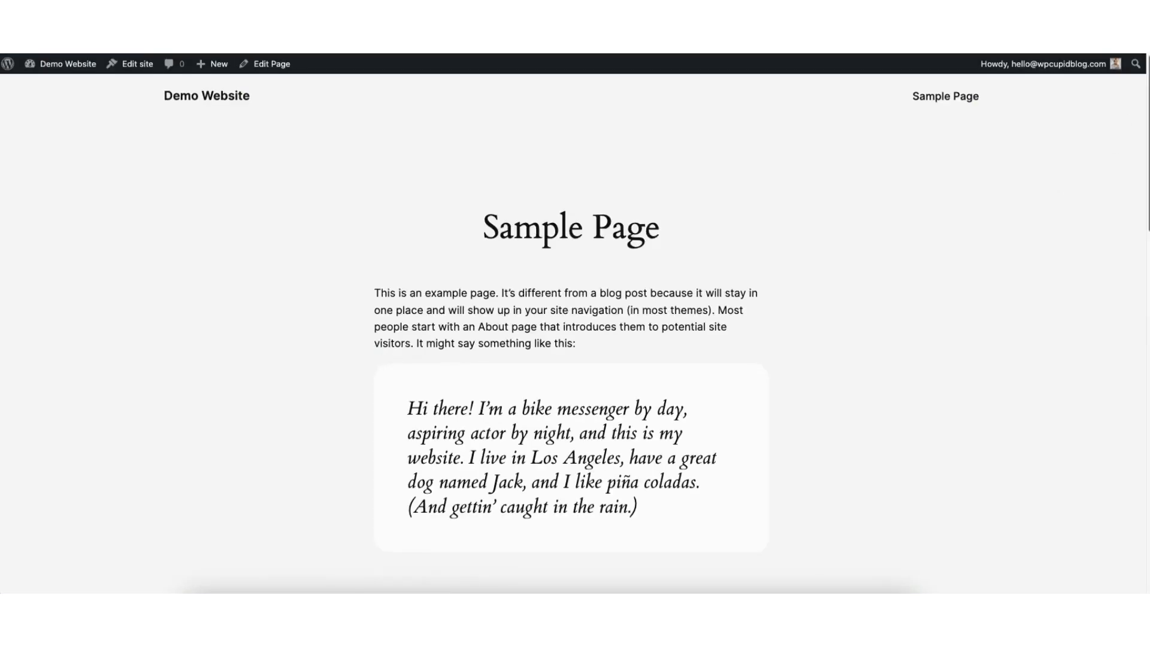
scroll(1144, 129, "down", 3)
scroll(1141, 150, "down", 5)
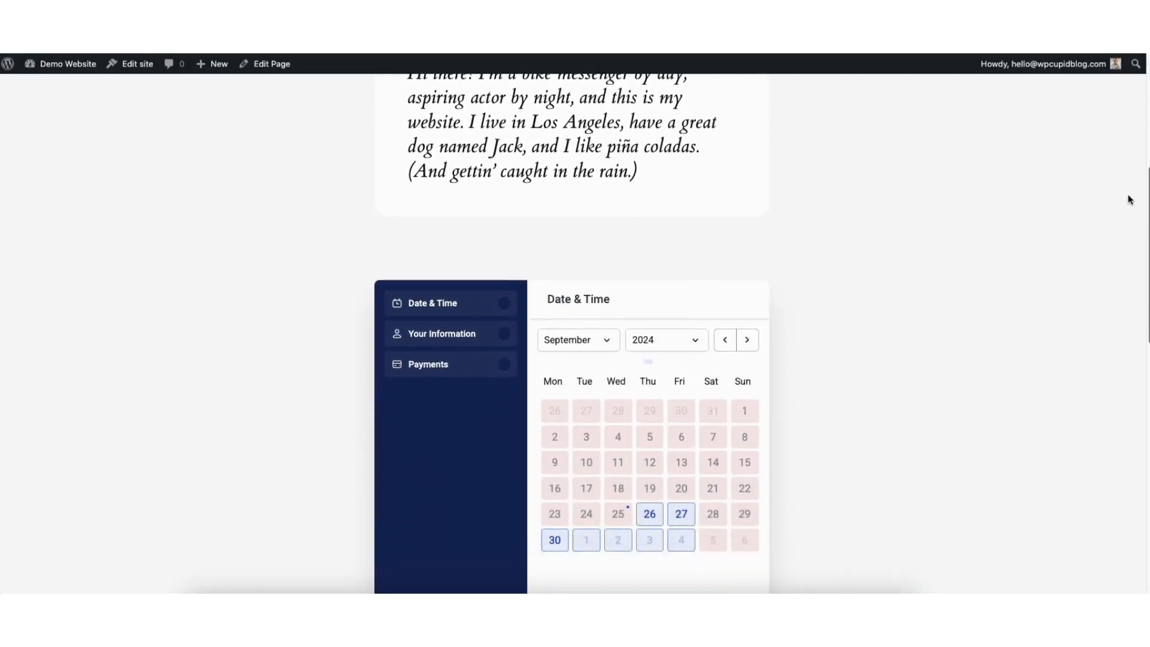
left_click(652, 381)
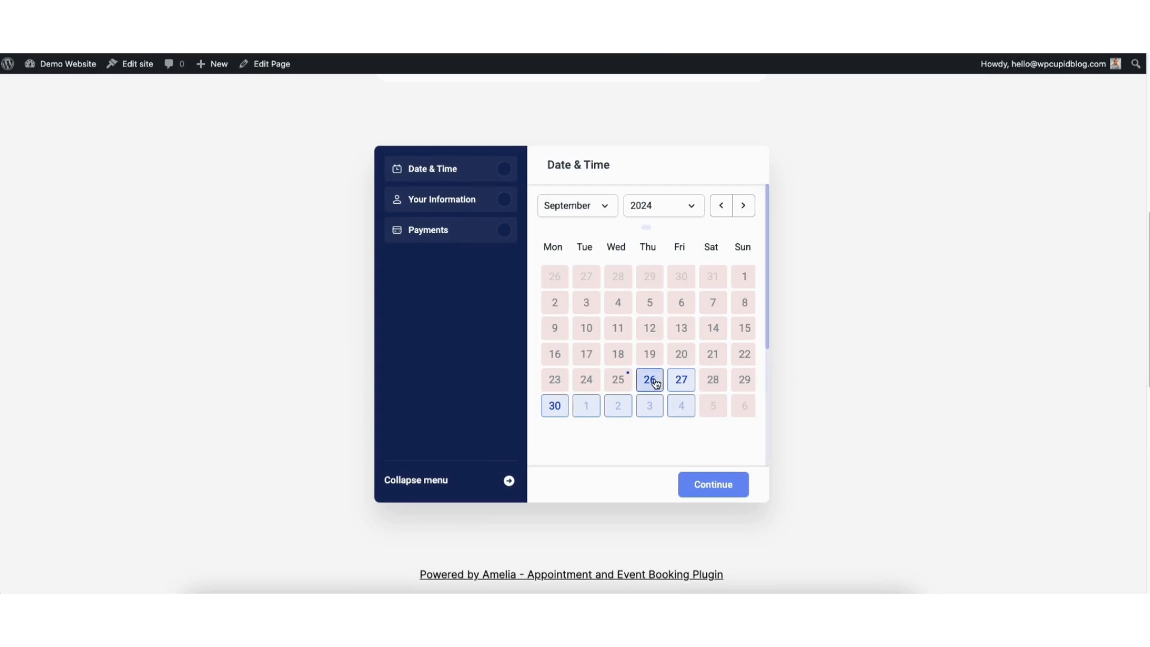
left_click(612, 294)
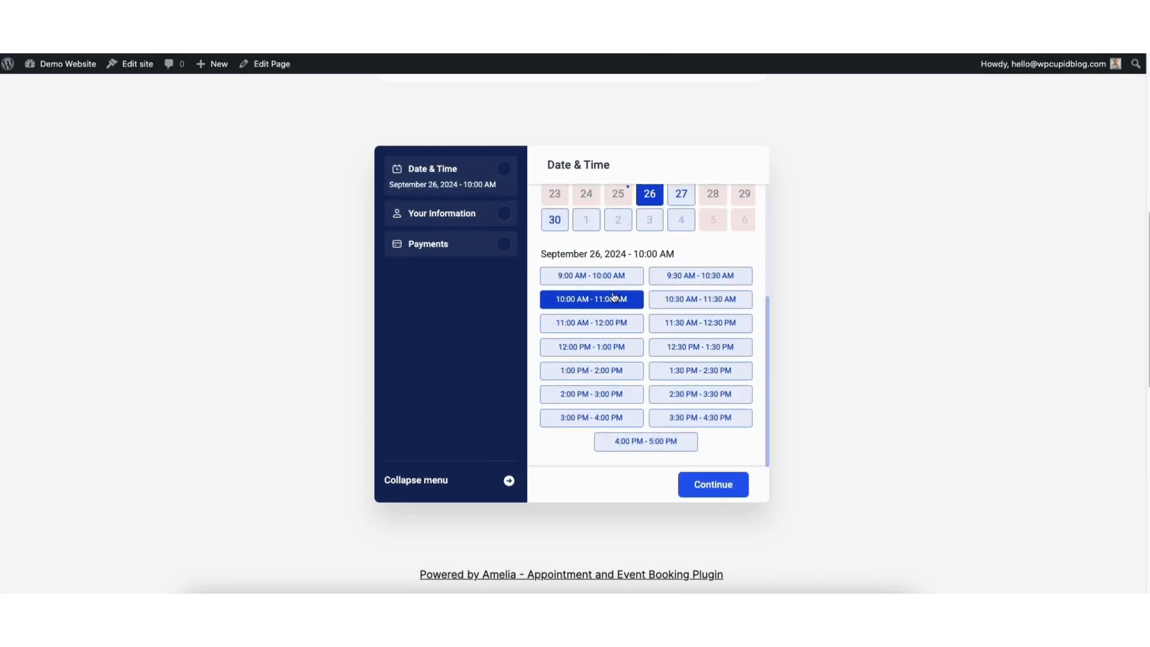
Continue through the booking form and submit the Cleanings booking with on-site payment.
left_click(712, 485)
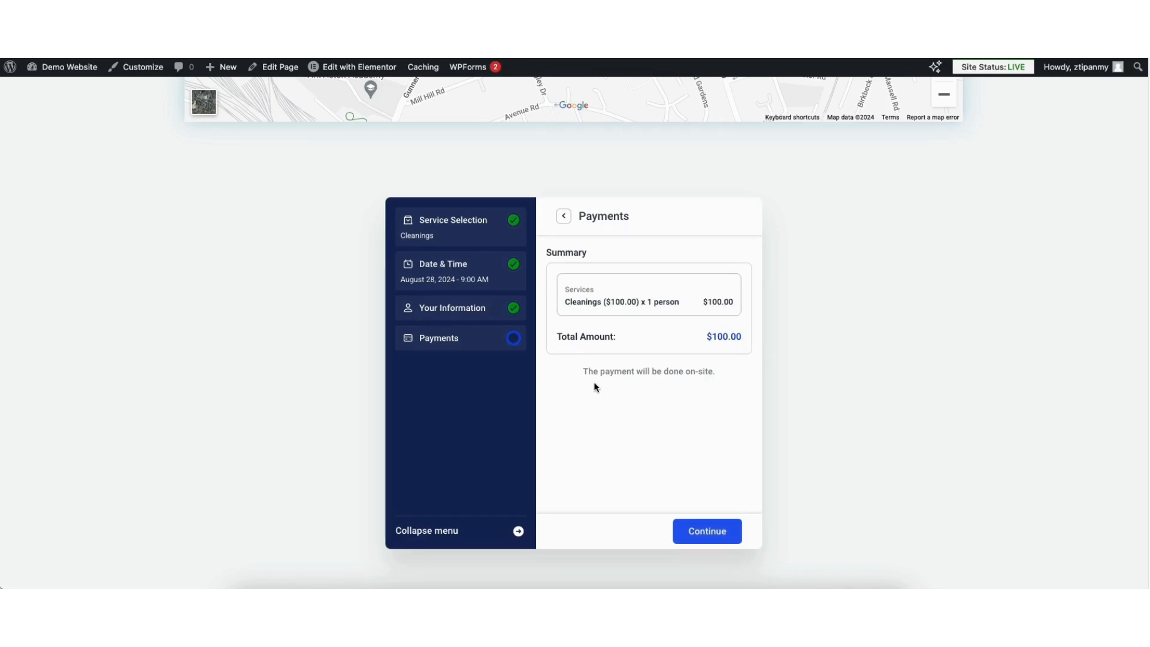
left_click(694, 533)
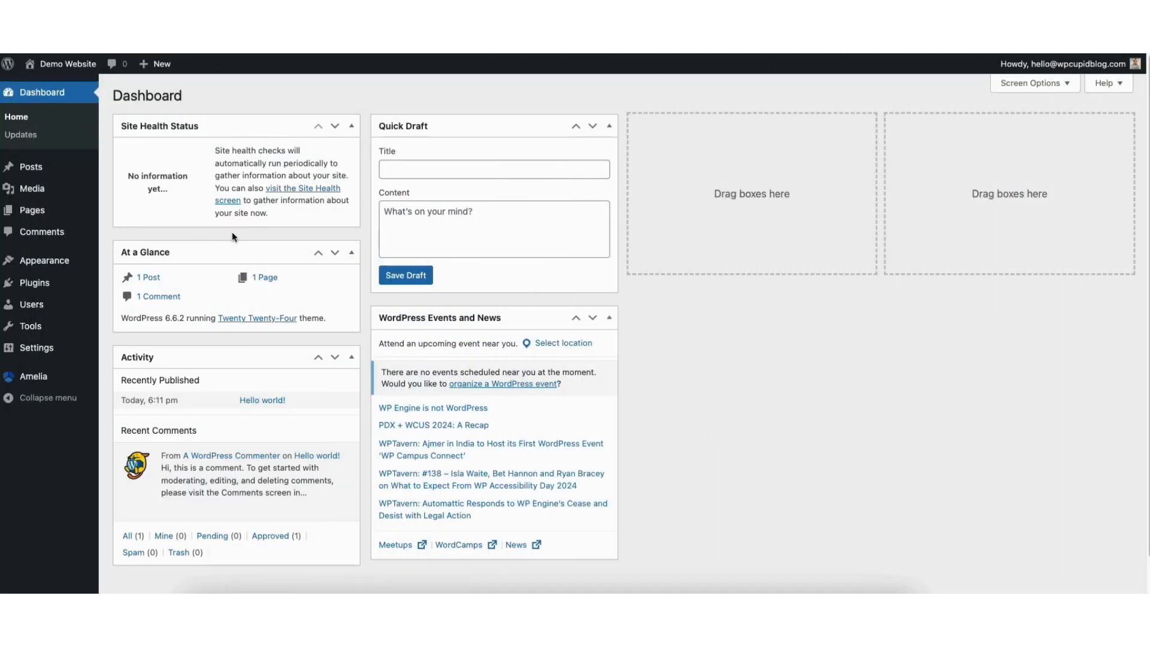
Open Amelia's payments settings and examine the options for currency, price symbol position and price separator.
mouse_move(36, 378)
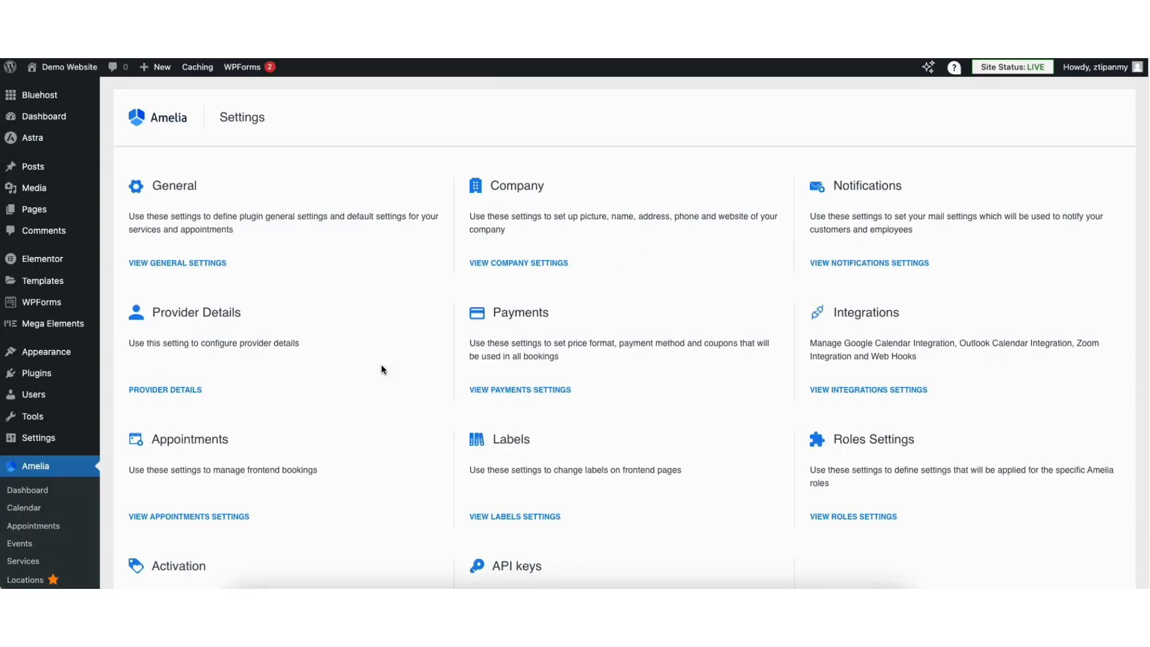
left_click(517, 390)
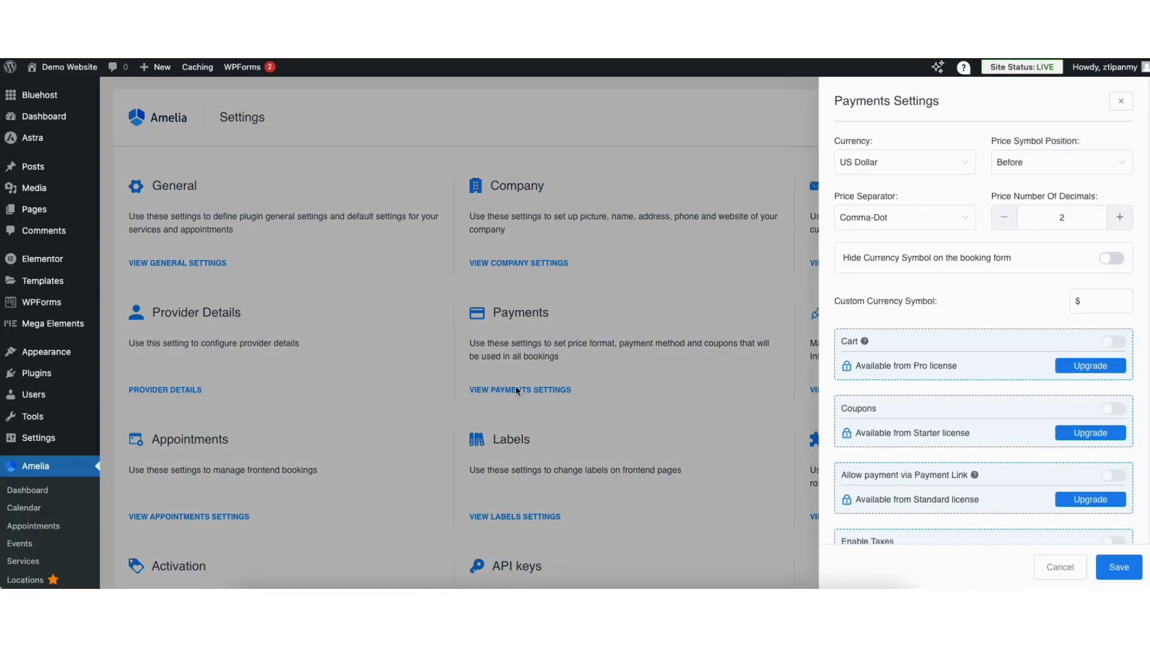
left_click(917, 165)
left_click(917, 165)
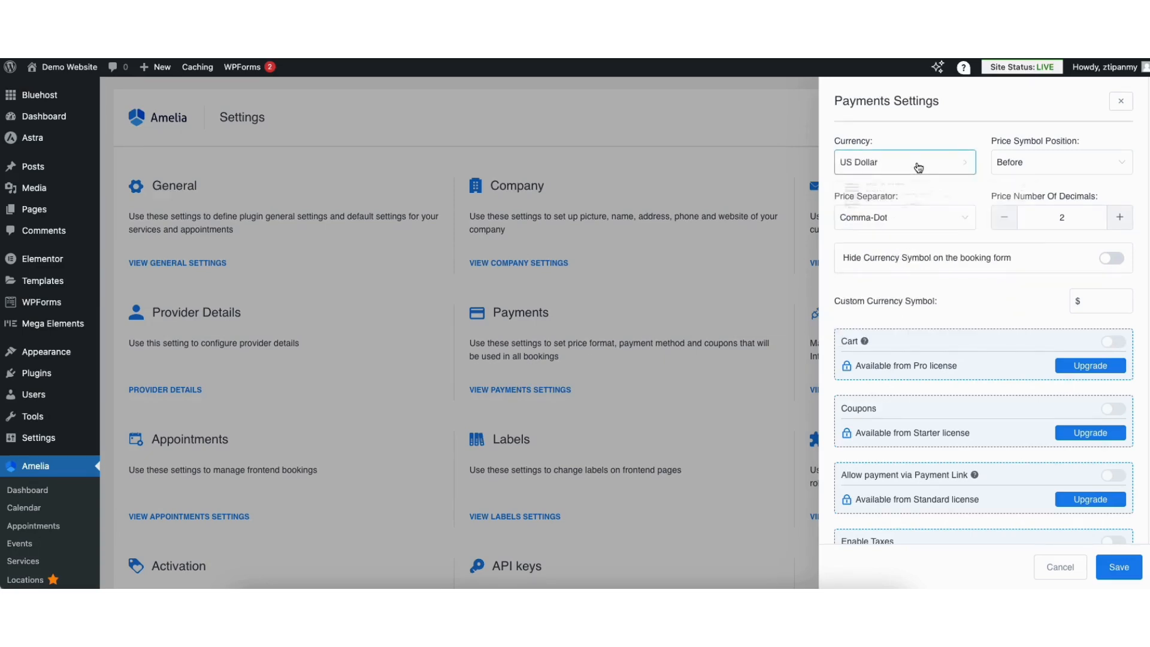
left_click(1026, 164)
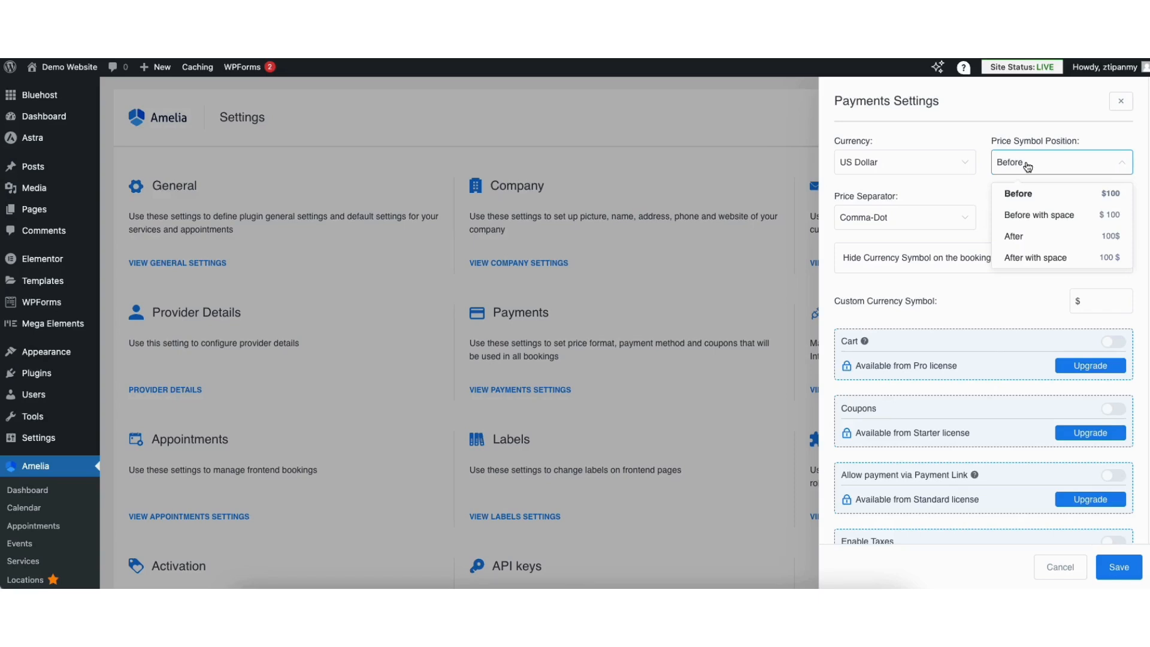
left_click(1028, 168)
left_click(906, 224)
left_click(915, 224)
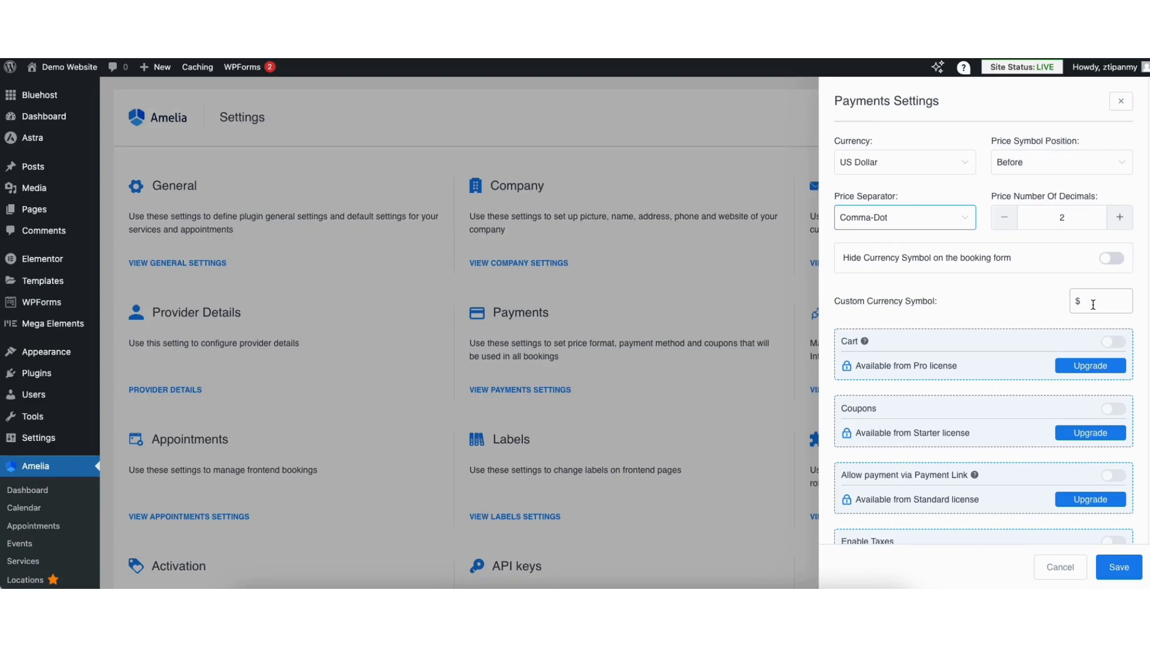
Review the payment methods in the payments settings and enable the Square service.
scroll(1129, 375, "down", 6)
scroll(1129, 375, "down", 2)
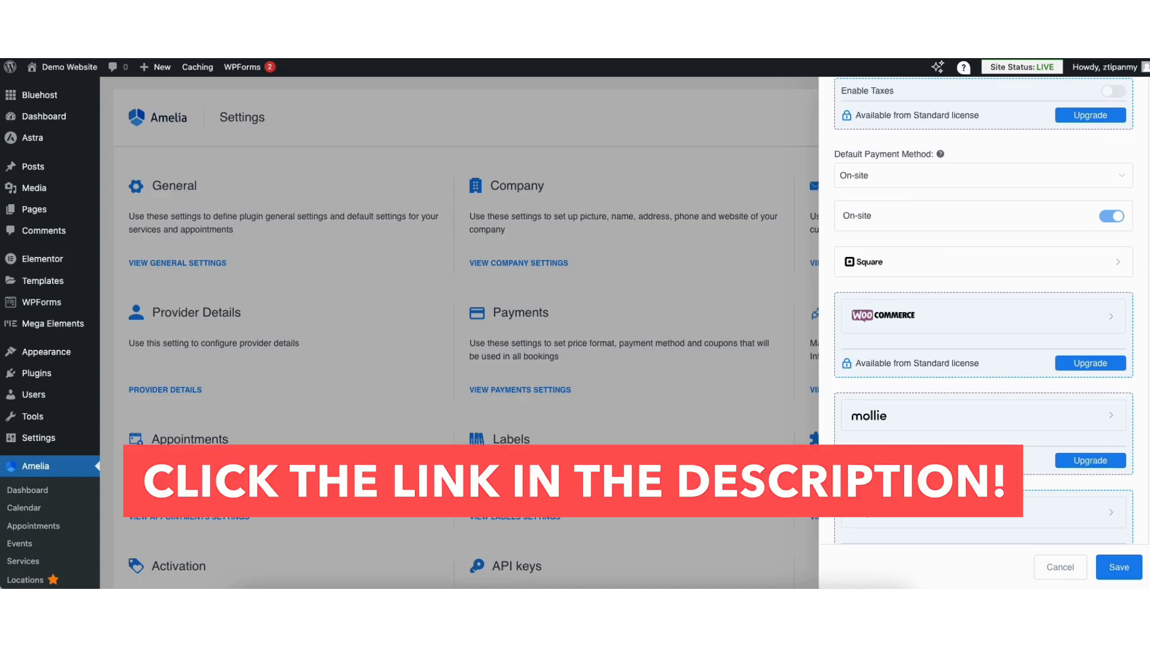
scroll(984, 309, "down", 3)
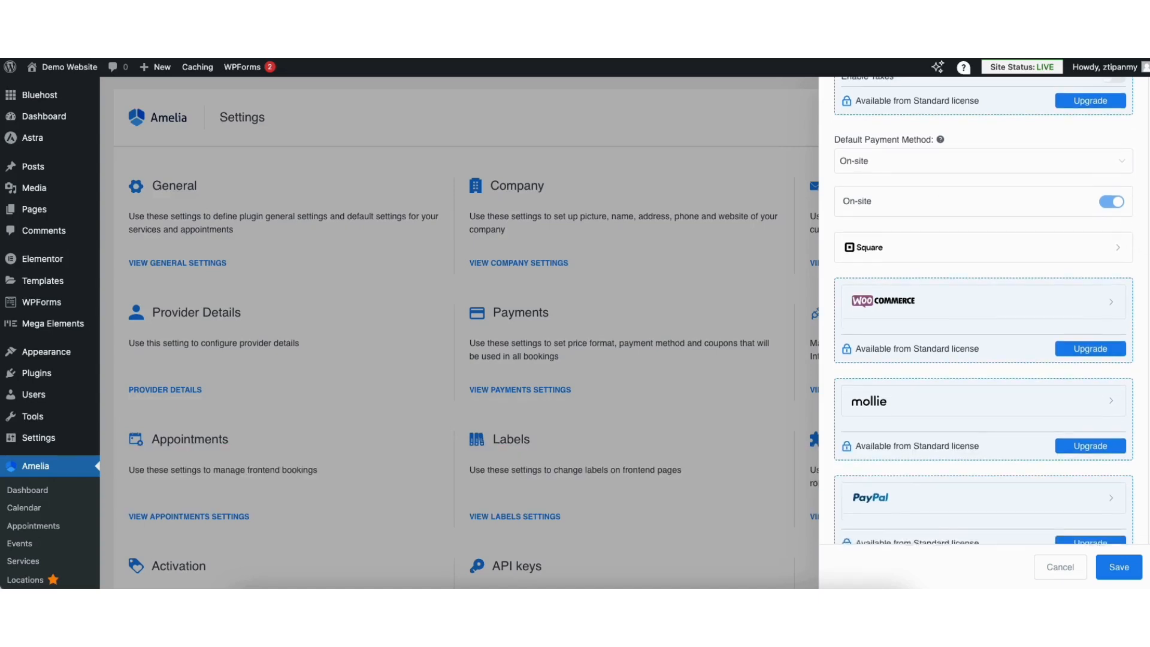
scroll(1147, 384, "down", 4)
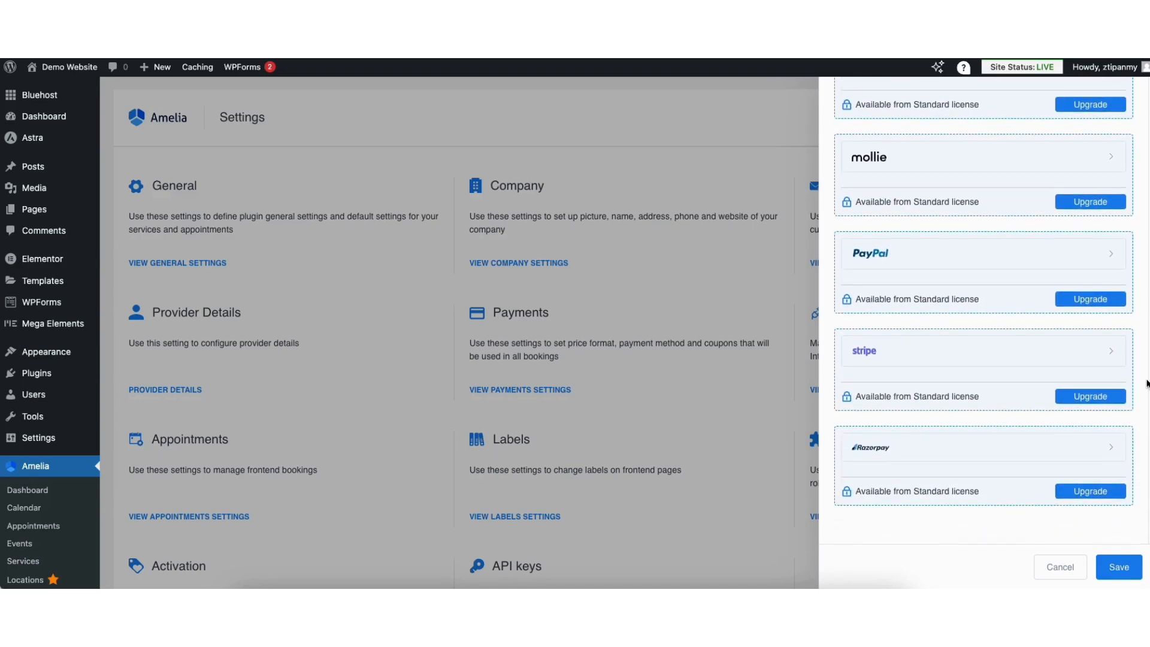
scroll(1147, 384, "up", 5)
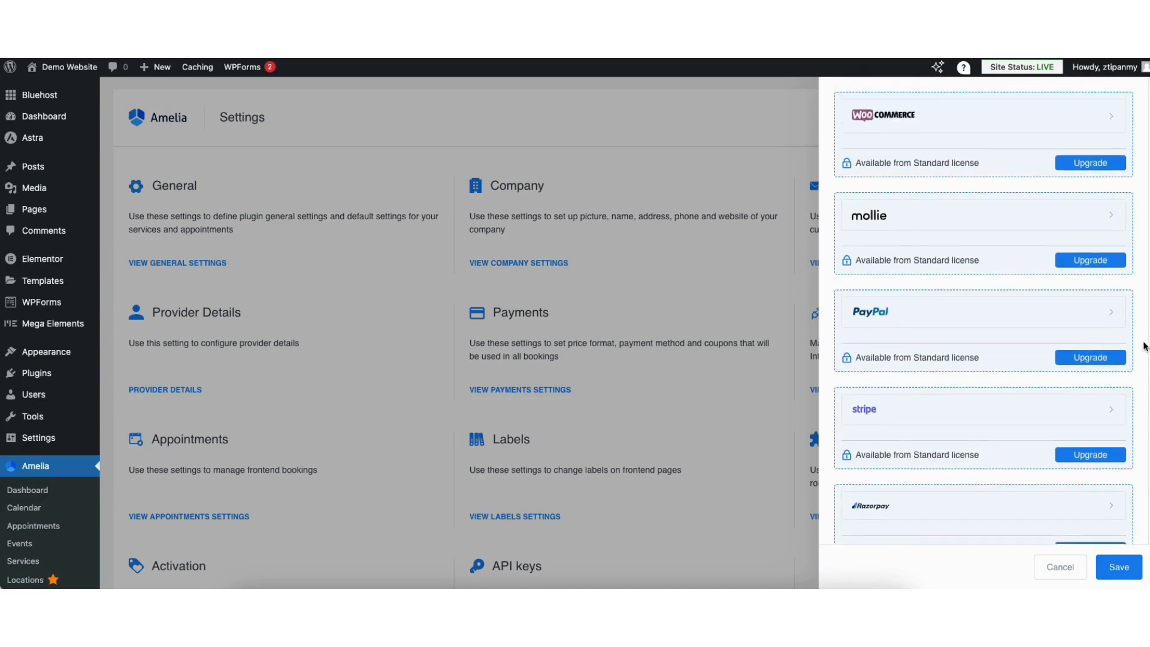
scroll(1134, 289, "up", 2)
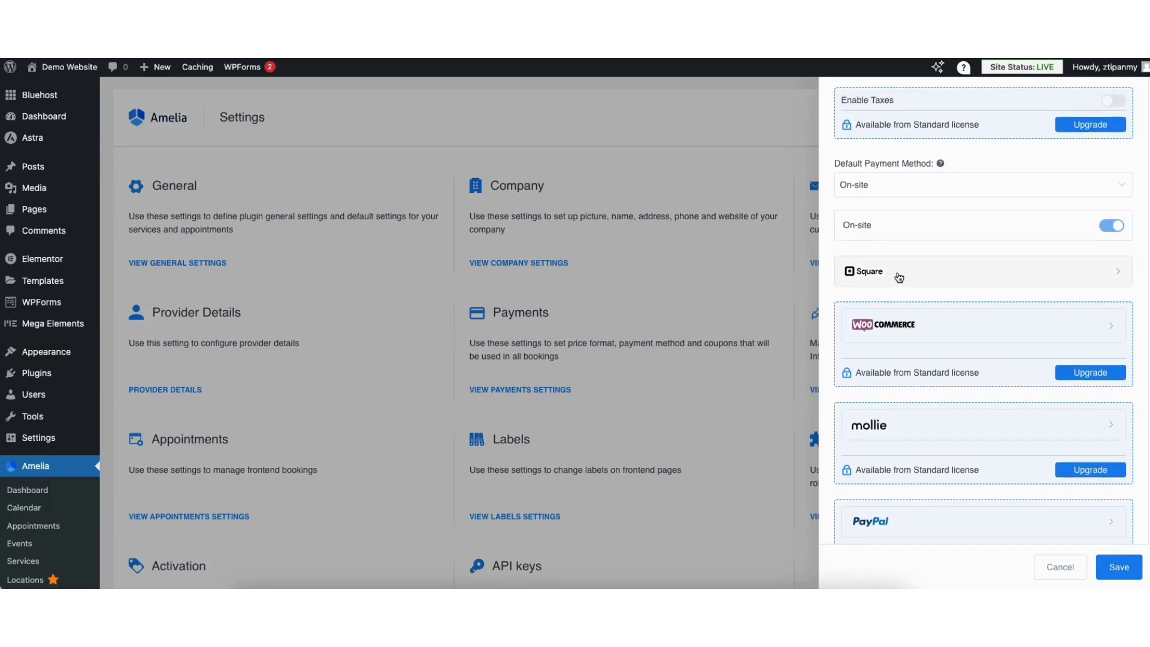
left_click(899, 277)
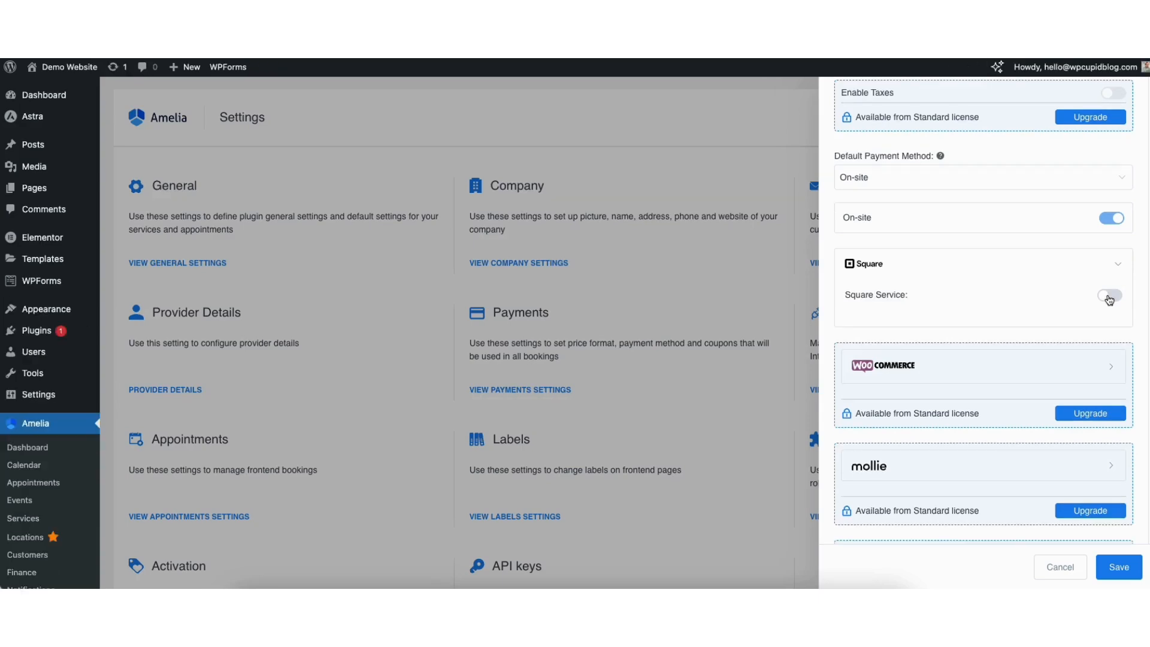
left_click(1110, 297)
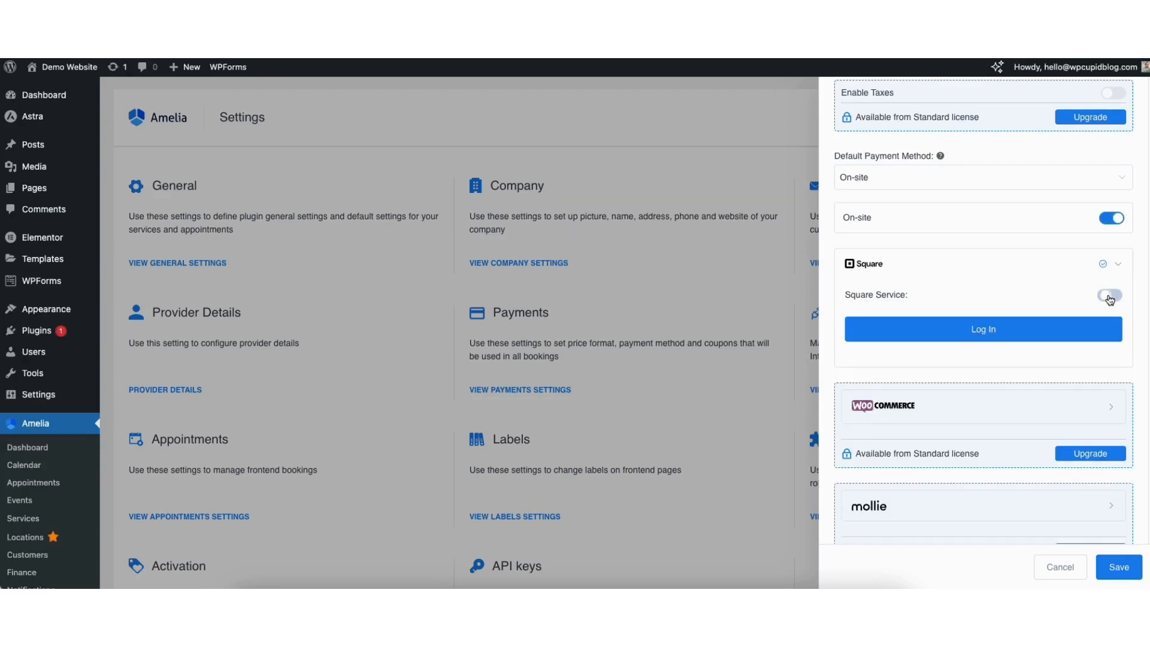
left_click(1010, 323)
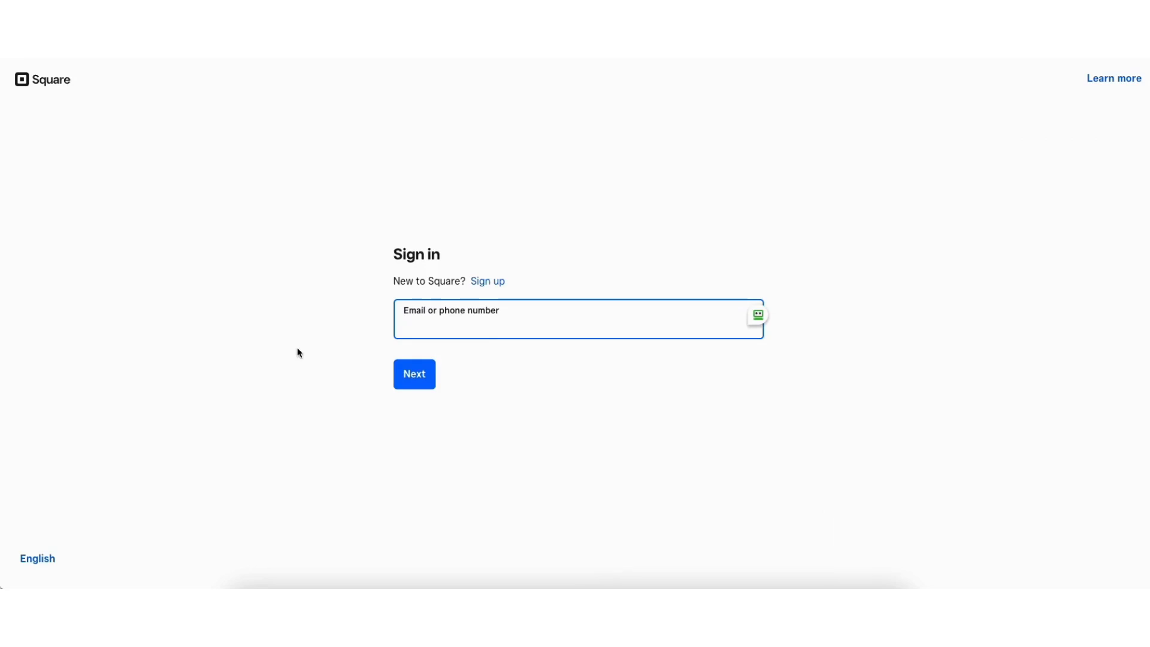
left_click(488, 281)
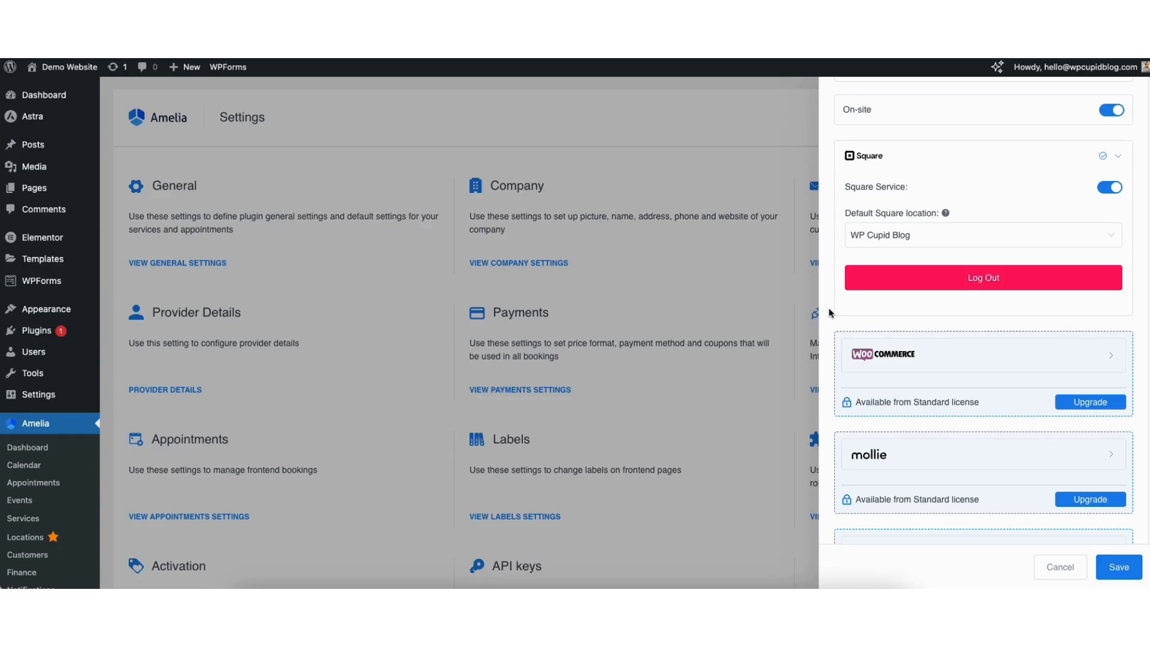
left_click(1119, 567)
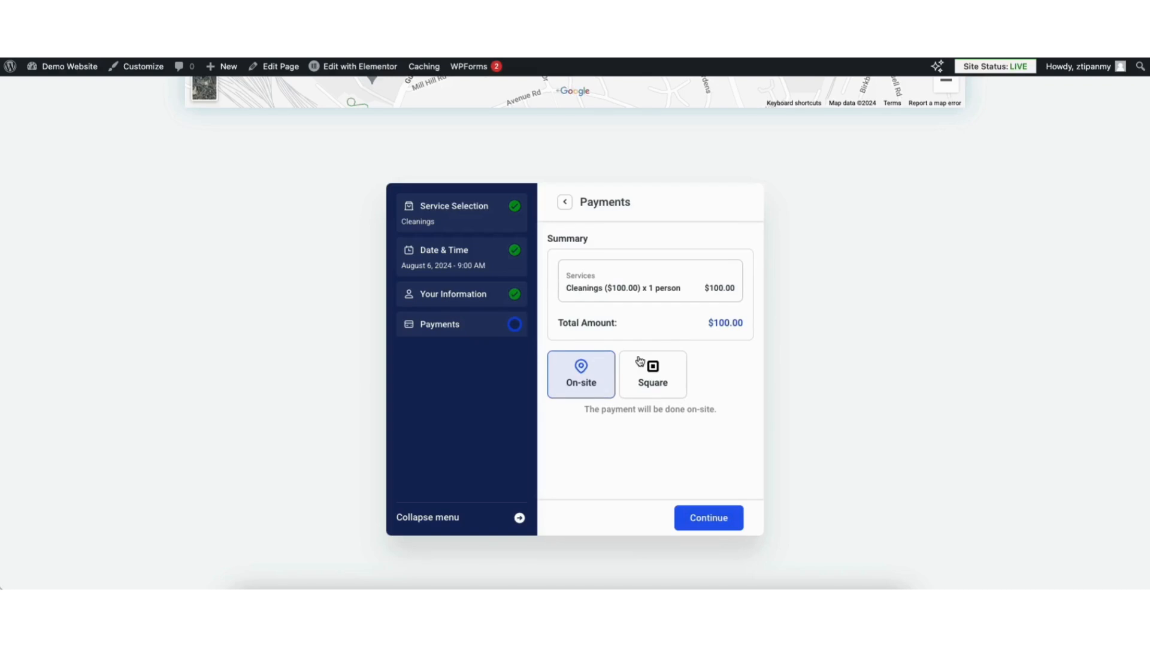
Choose Square as the payment method for the Cleanings booking, continue to Square checkout and review its contact and payment fields.
left_click(644, 389)
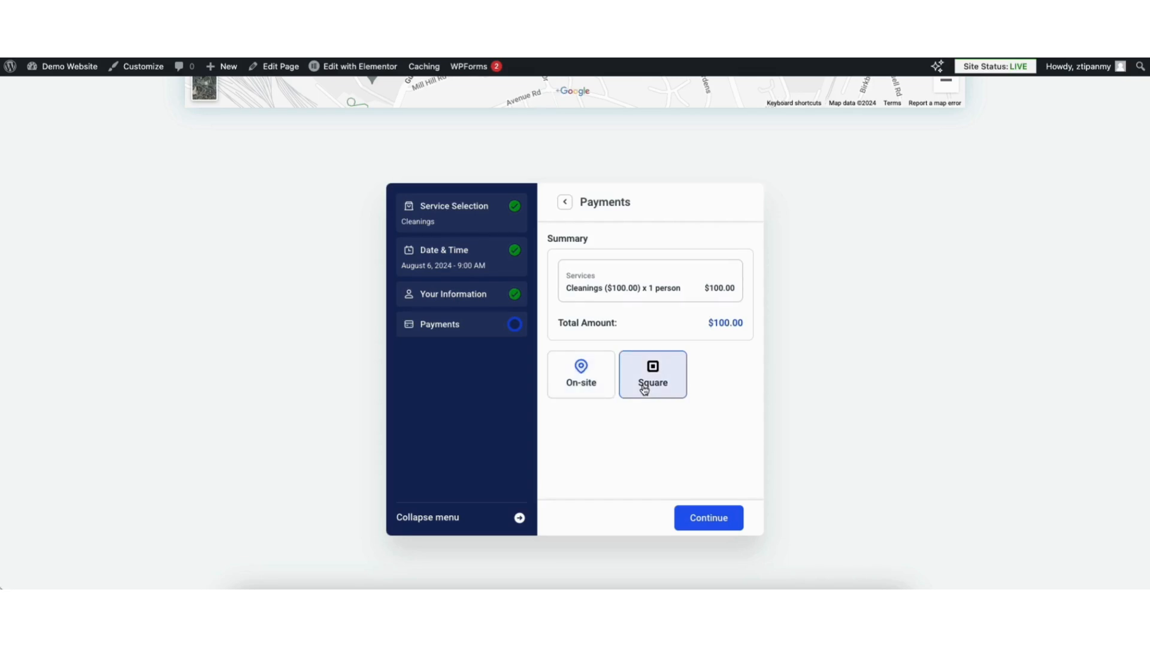
left_click(699, 523)
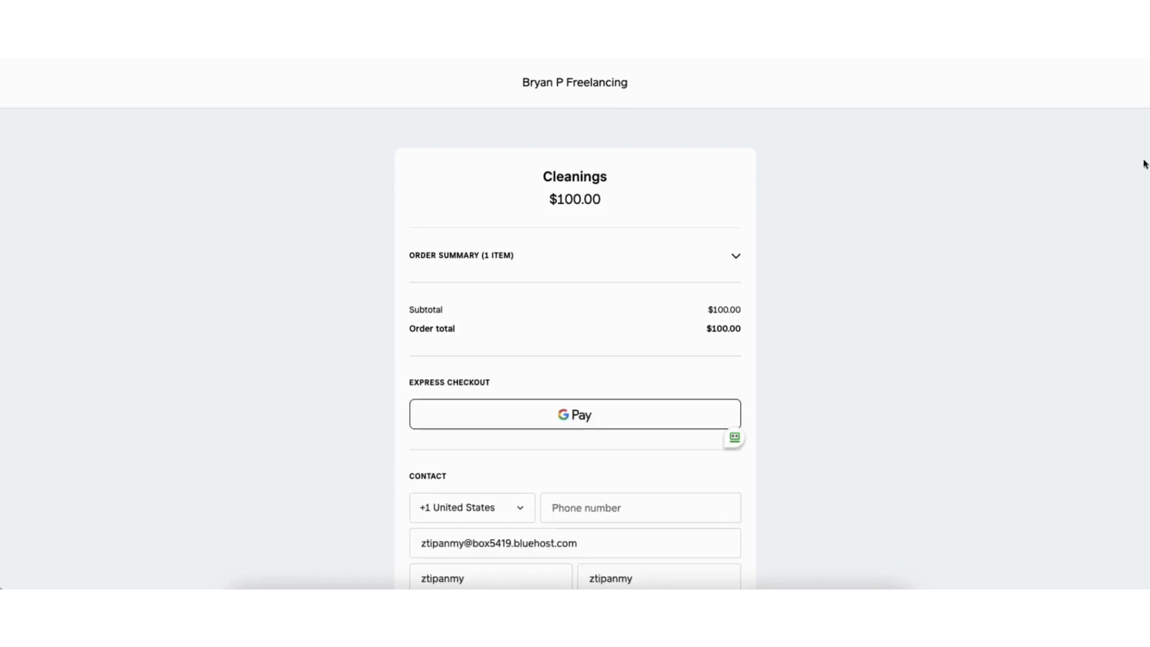
scroll(575, 326, "down", 1)
scroll(1142, 311, "down", 5)
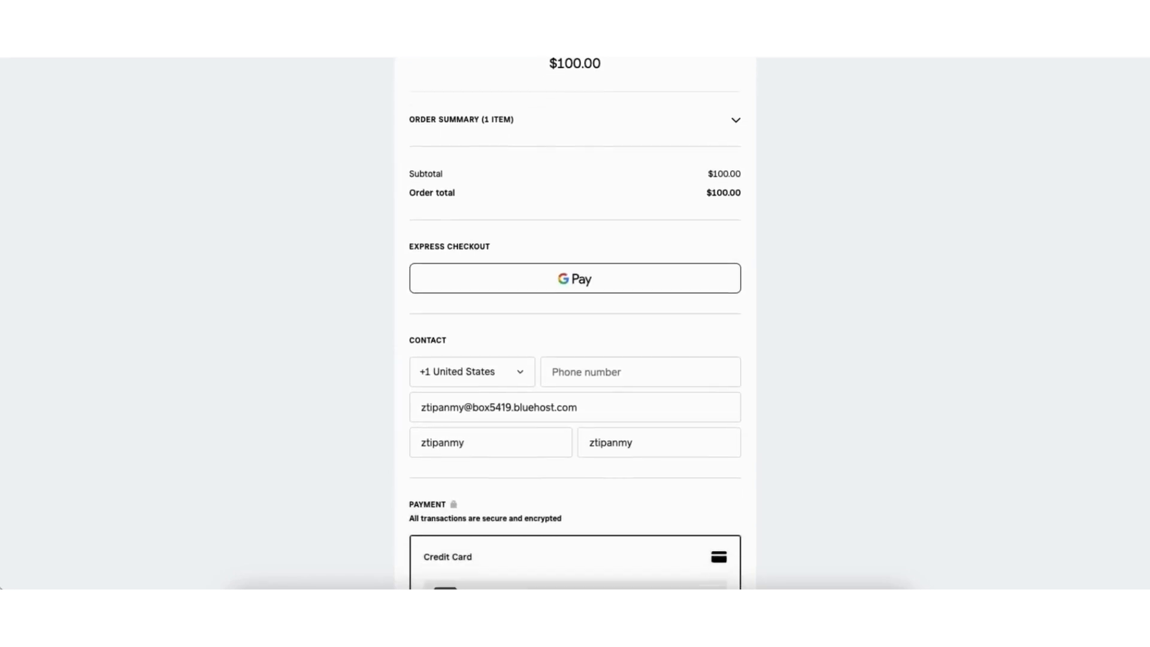